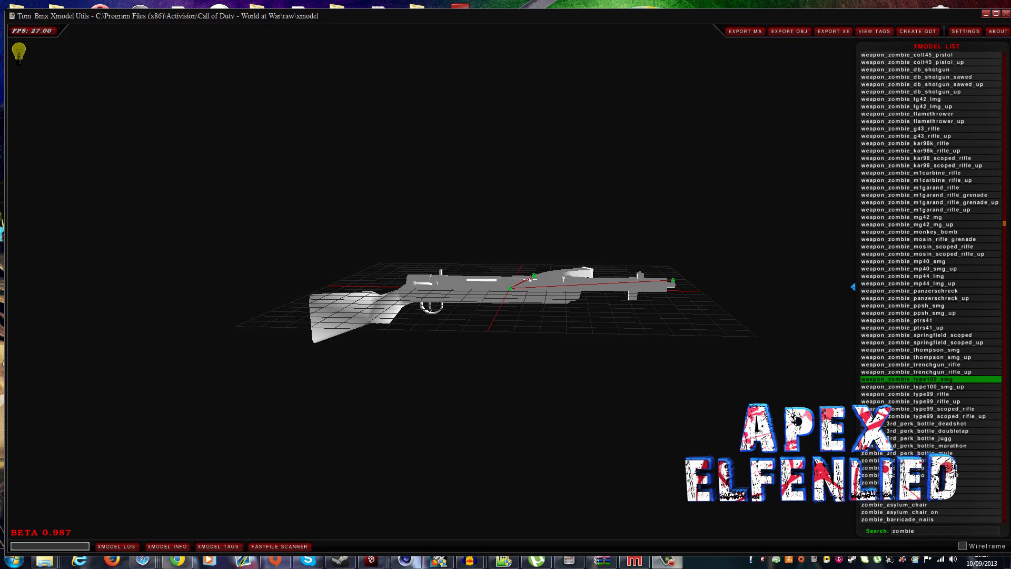
Select the weapon_zombie_type100_smg model, export it as MA and create its GDT file.
left_click(953, 396)
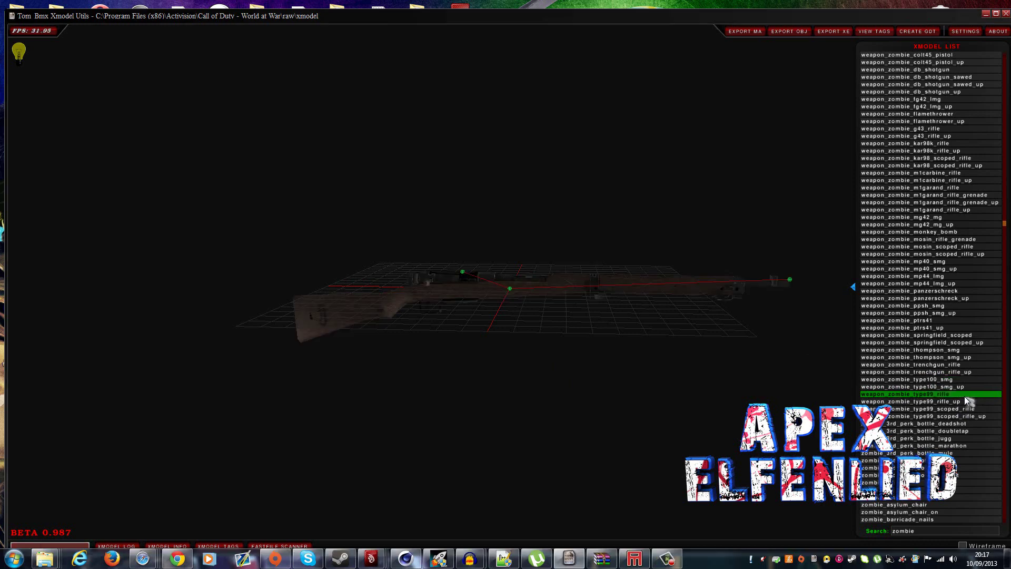
left_click_drag(521, 290, 575, 307)
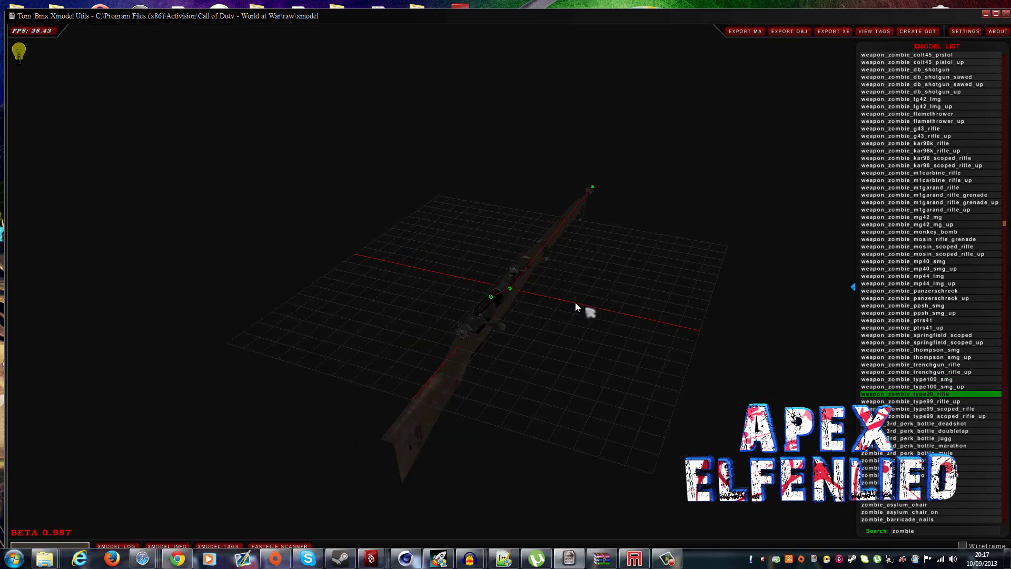
left_click(965, 379)
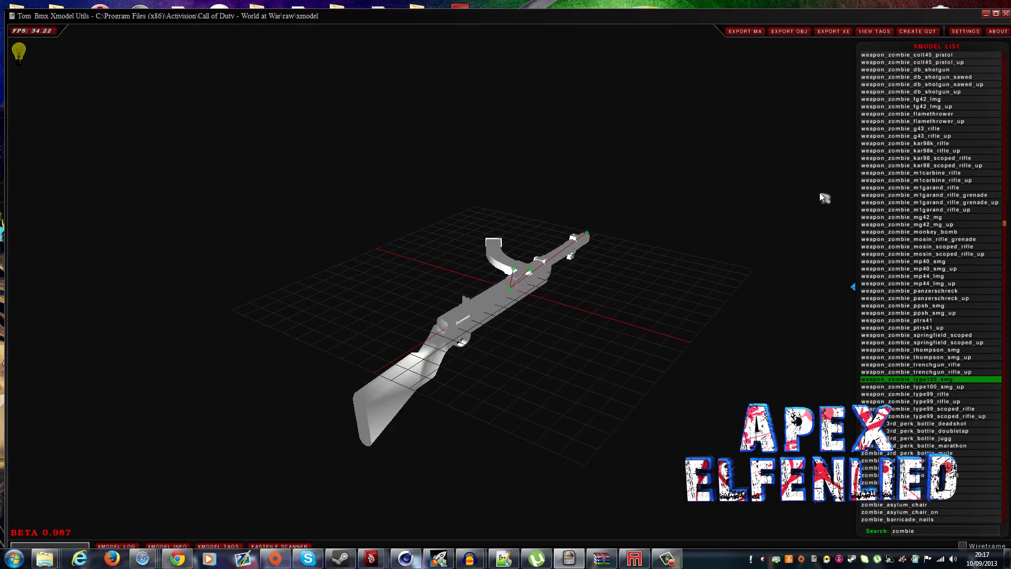
left_click(743, 31)
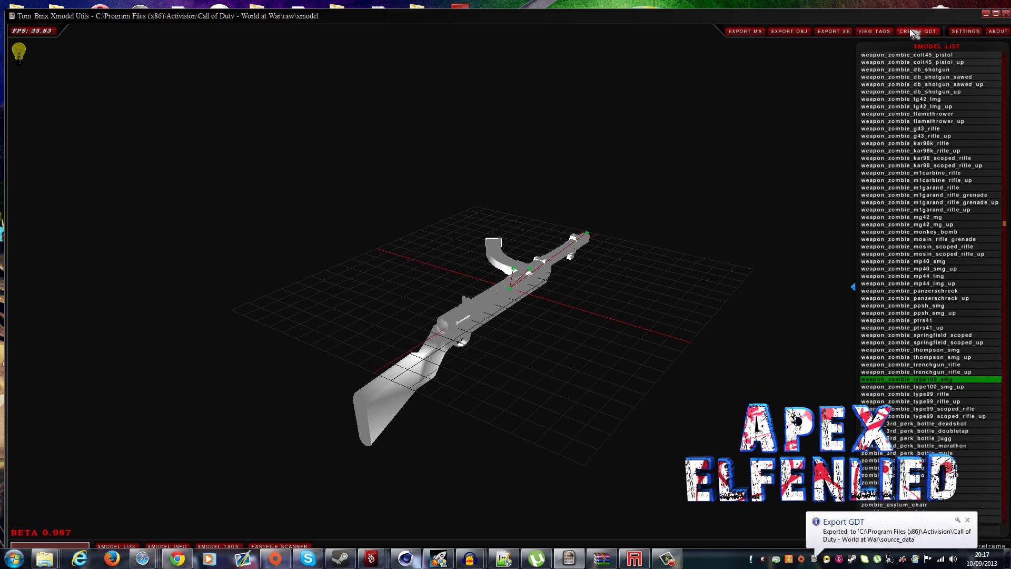
double_click(883, 17)
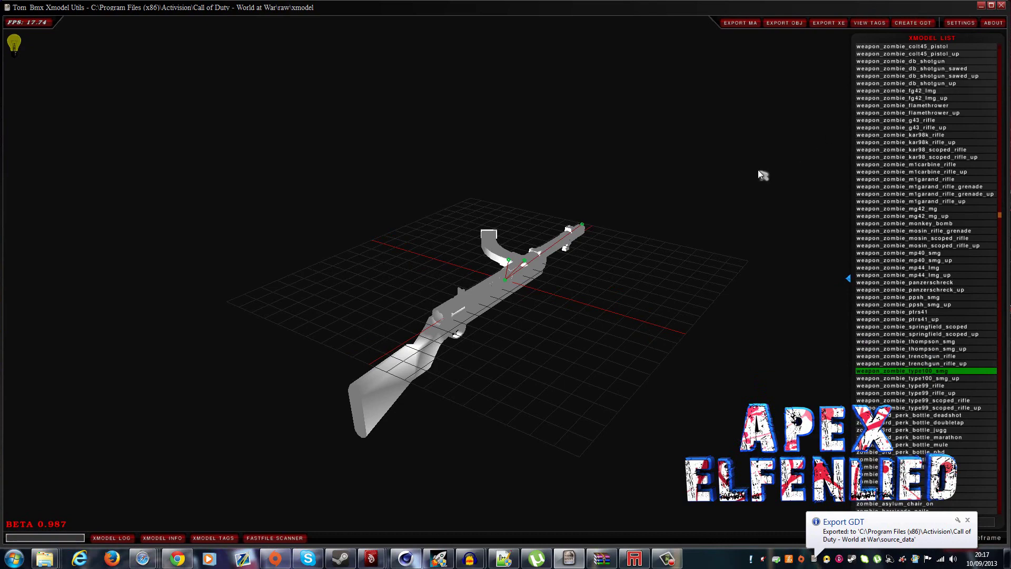
left_click(978, 7)
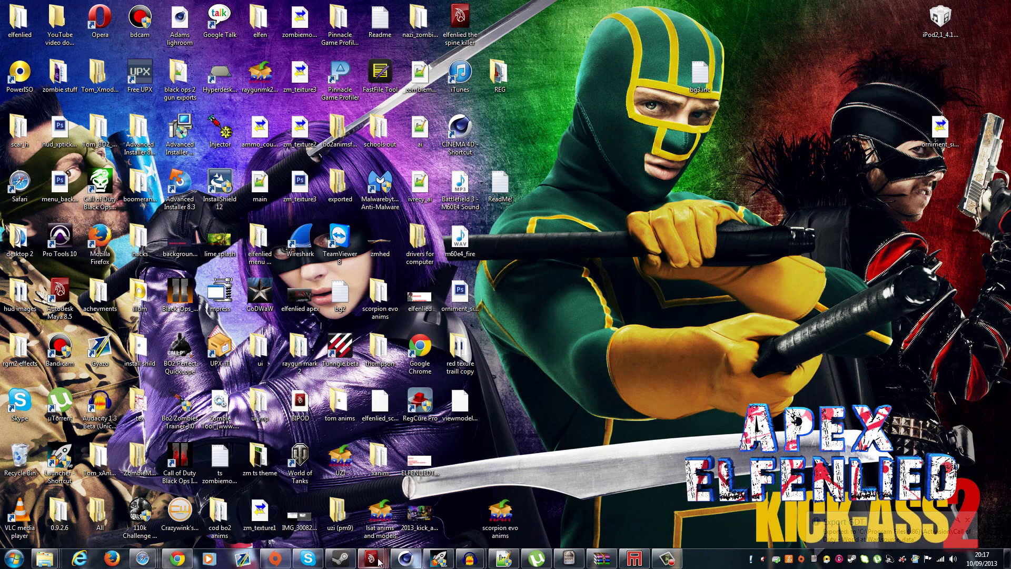
Close the already open Maya scene viewmodel_ger_mp40_smg1.ma without saving its changes.
mouse_move(439, 559)
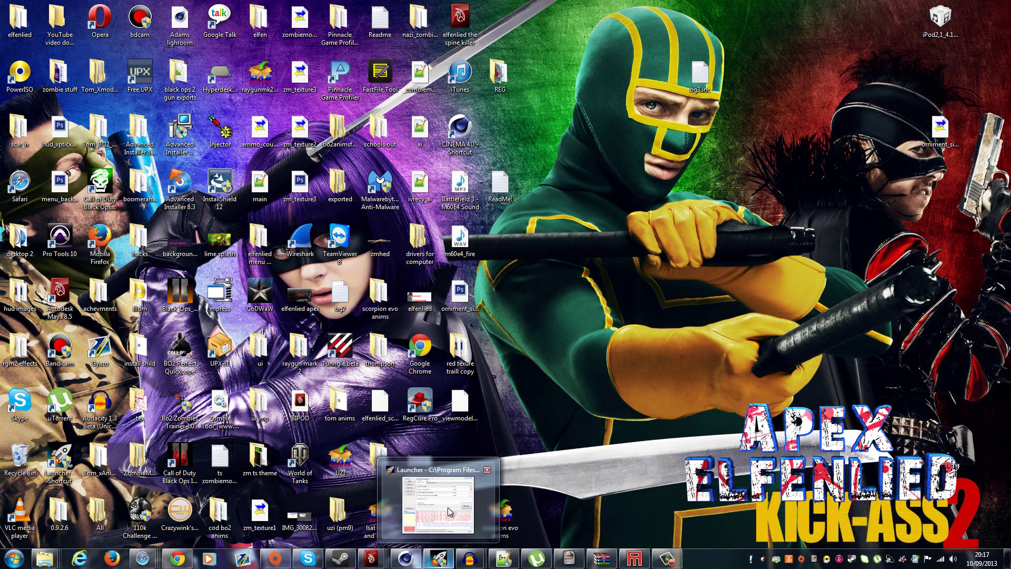
mouse_move(448, 507)
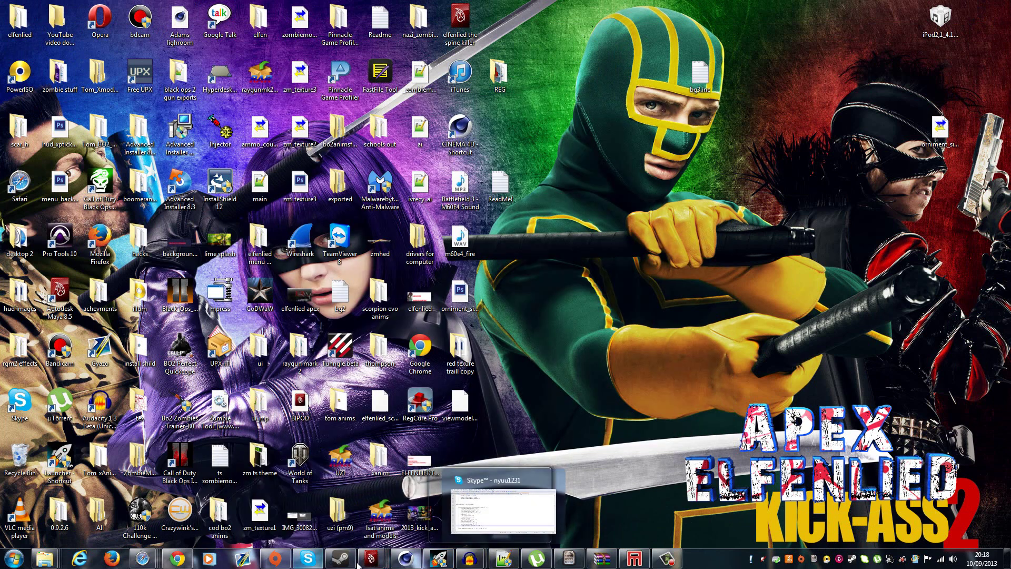
mouse_move(371, 558)
left_click(536, 472)
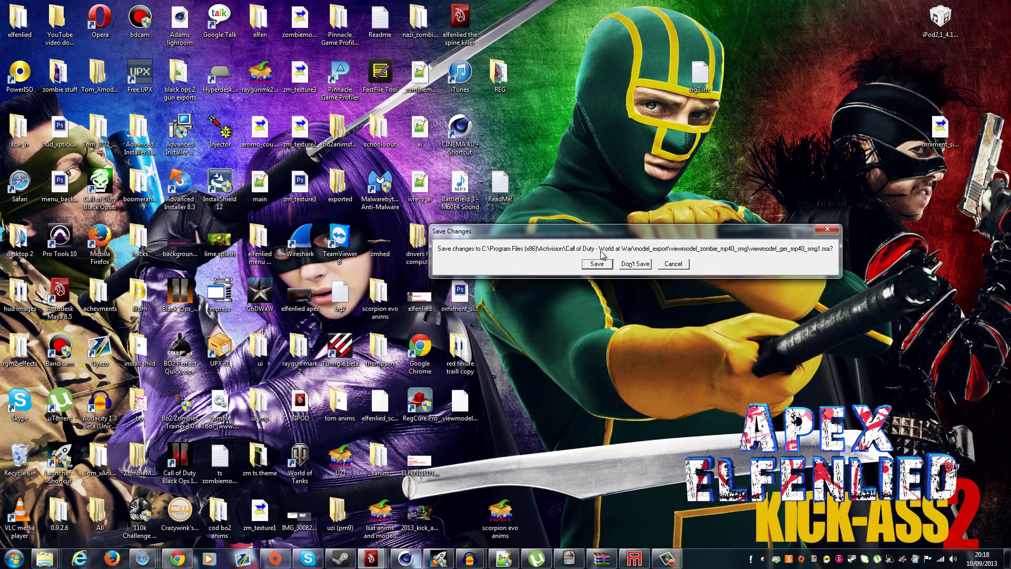
left_click(640, 264)
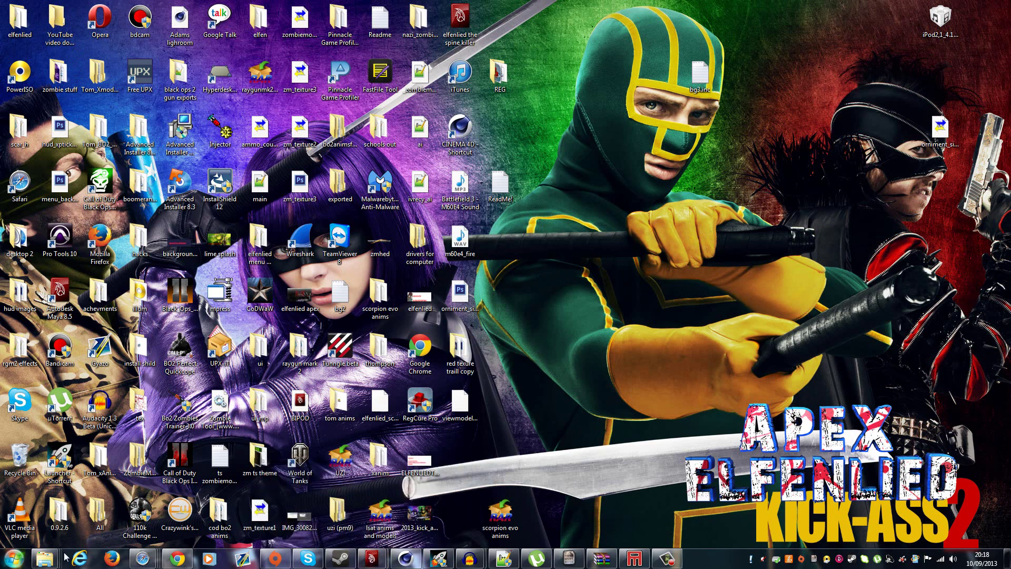
Switch to the open Explorer window and open the exported weapon_zombie_type100_smg folder inside model_export.
mouse_move(57, 560)
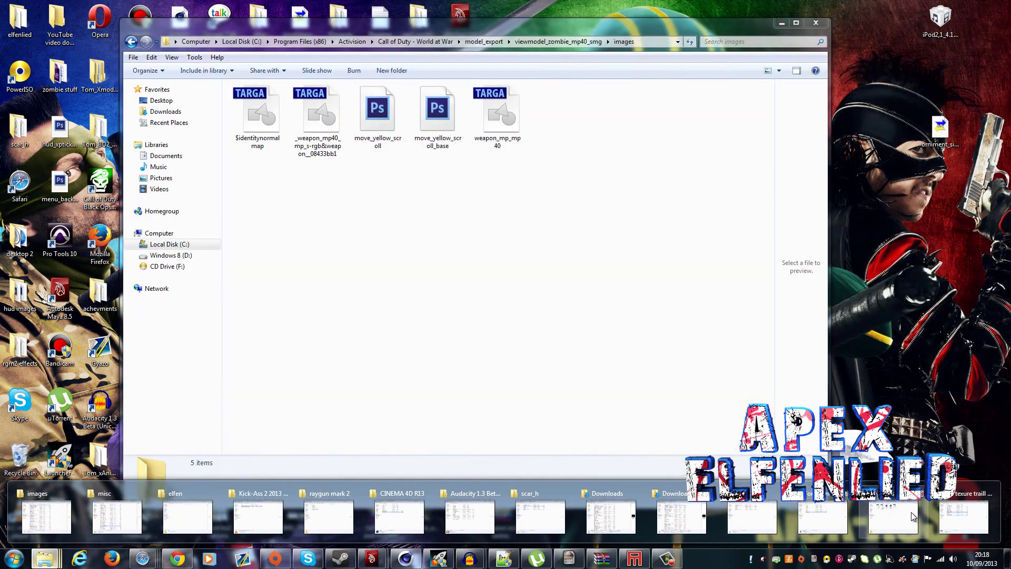
left_click(912, 517)
left_click(484, 41)
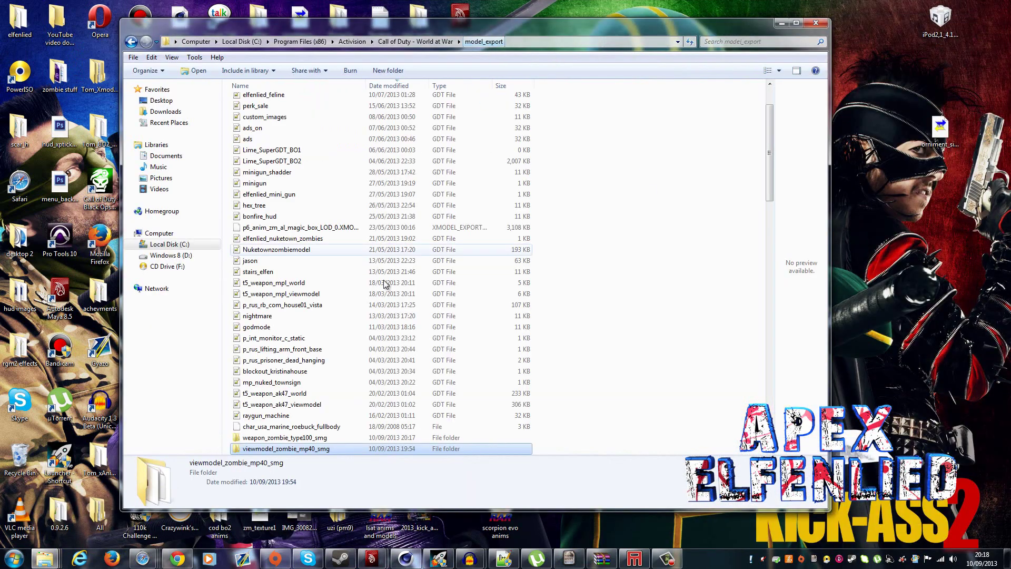
scroll(316, 363, "down", 1)
left_click(274, 404)
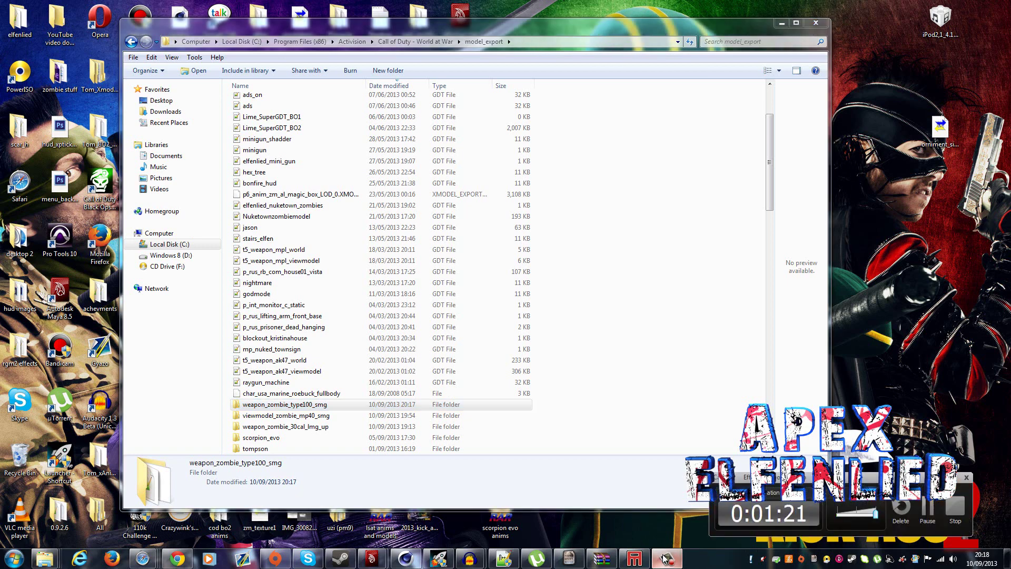
double_click(298, 405)
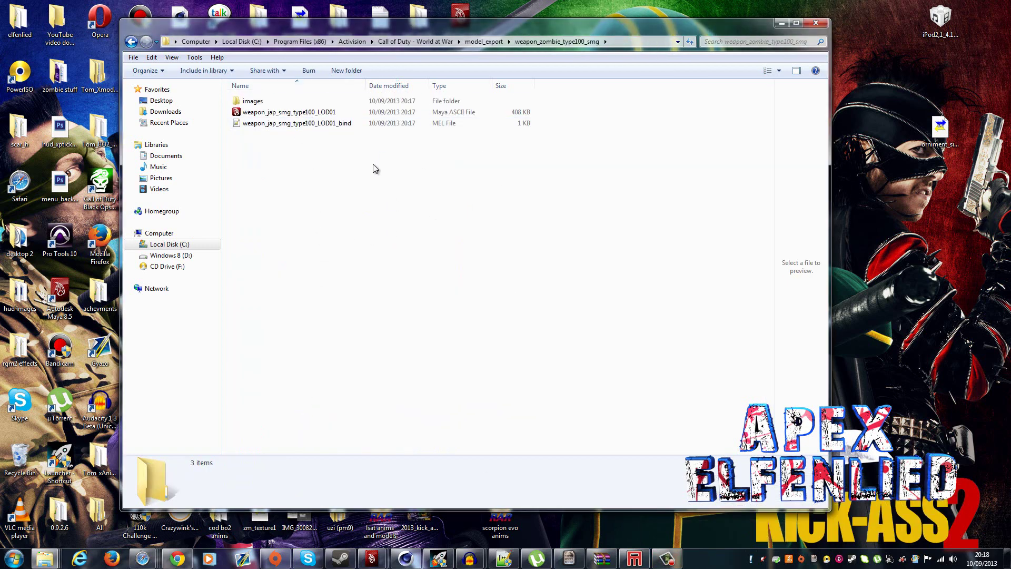
Check the exported TGA textures in the weapon's images folder and return to the model folder.
double_click(269, 101)
left_click(279, 128)
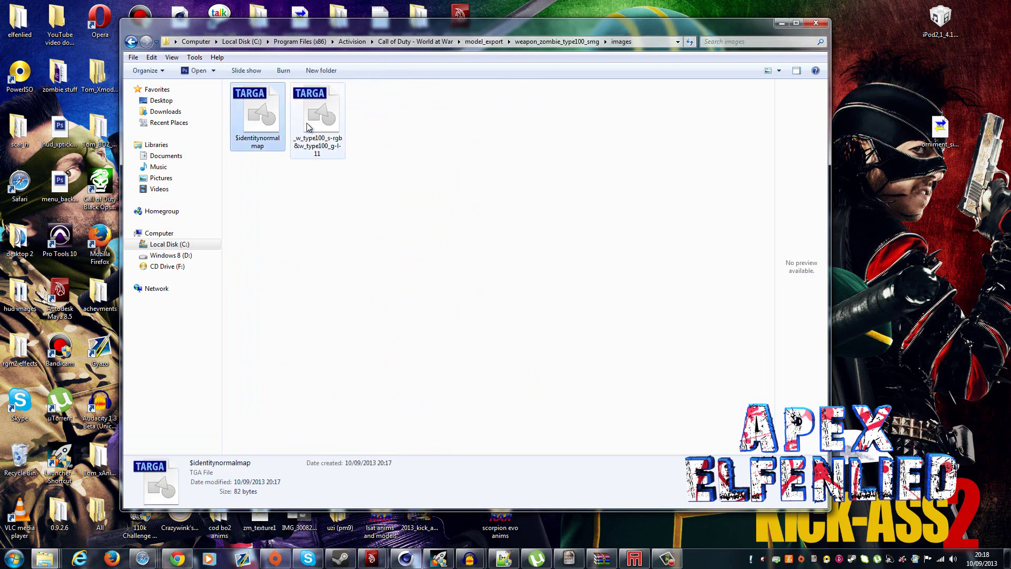
left_click(319, 122)
left_click(274, 132)
left_click(342, 143)
left_click(248, 136)
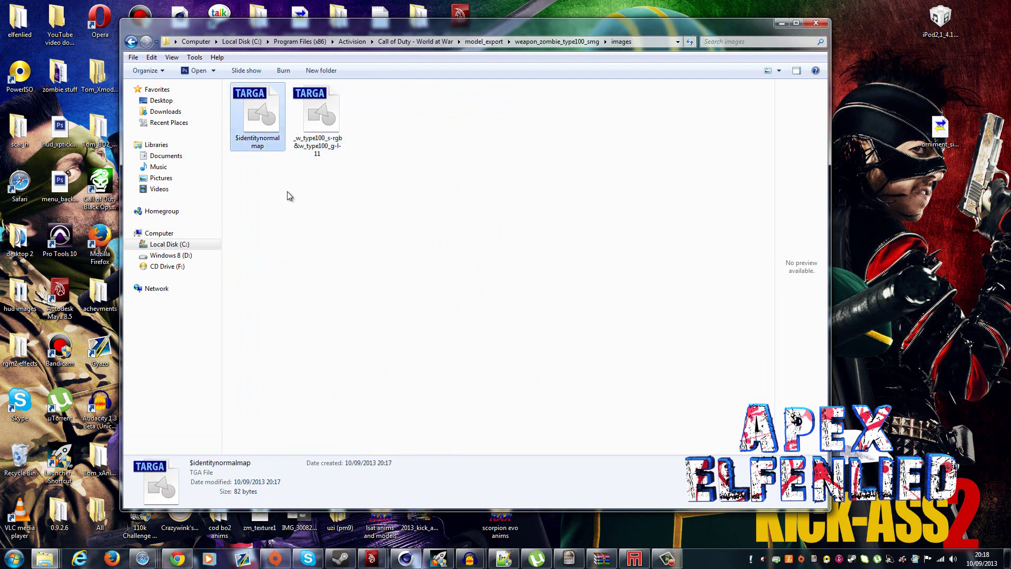
left_click(288, 191)
left_click(131, 42)
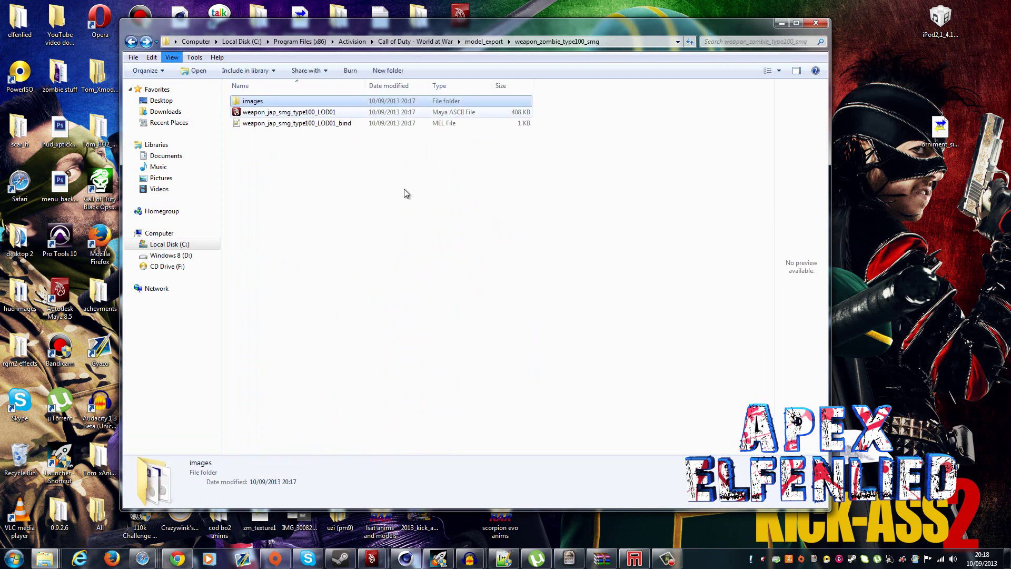
Open the weapon_jap_smg_type100_LOD01 model file in Maya and maximize its window.
left_click(318, 112)
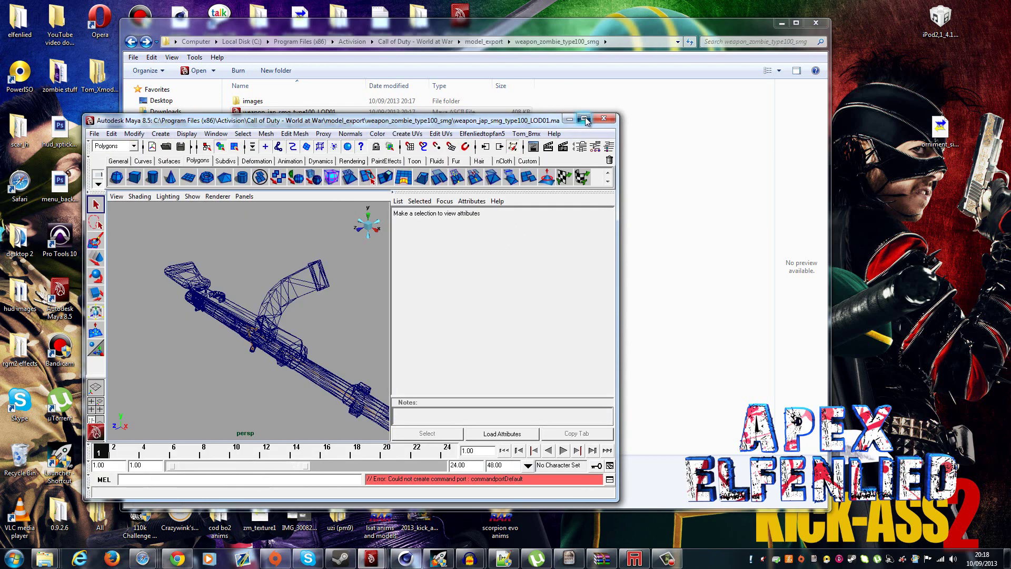
left_click(585, 119)
left_click(758, 107)
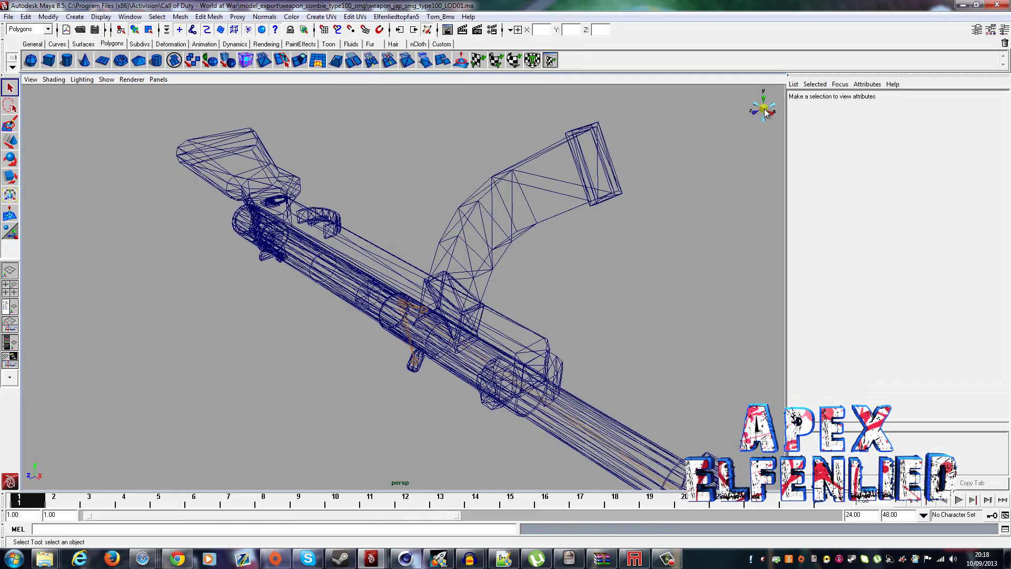
left_click_drag(159, 444, 214, 427, "alt")
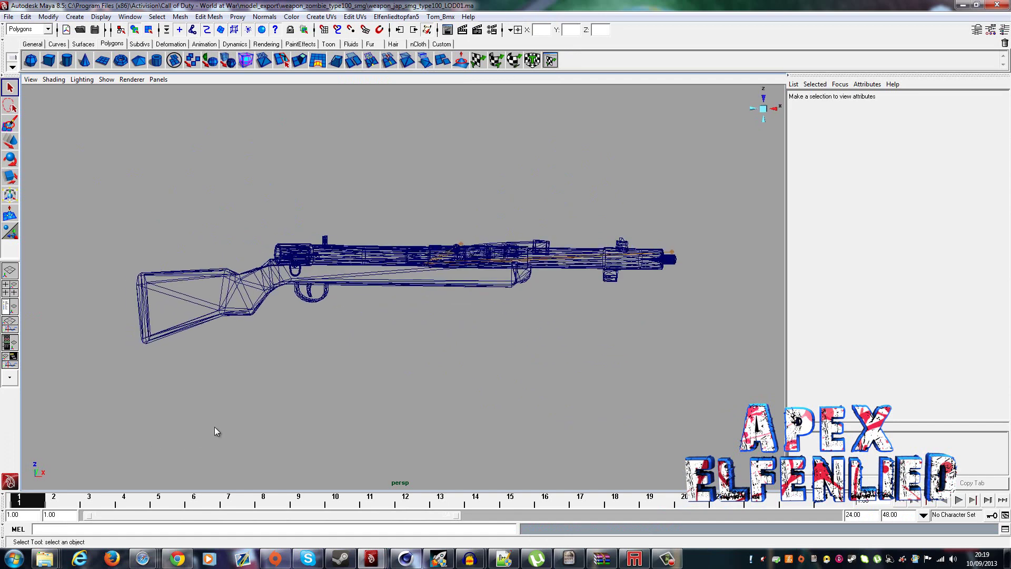
Switch the perspective view from wireframe to textured display, comparing it with plain smooth shading.
key("5")
key("6")
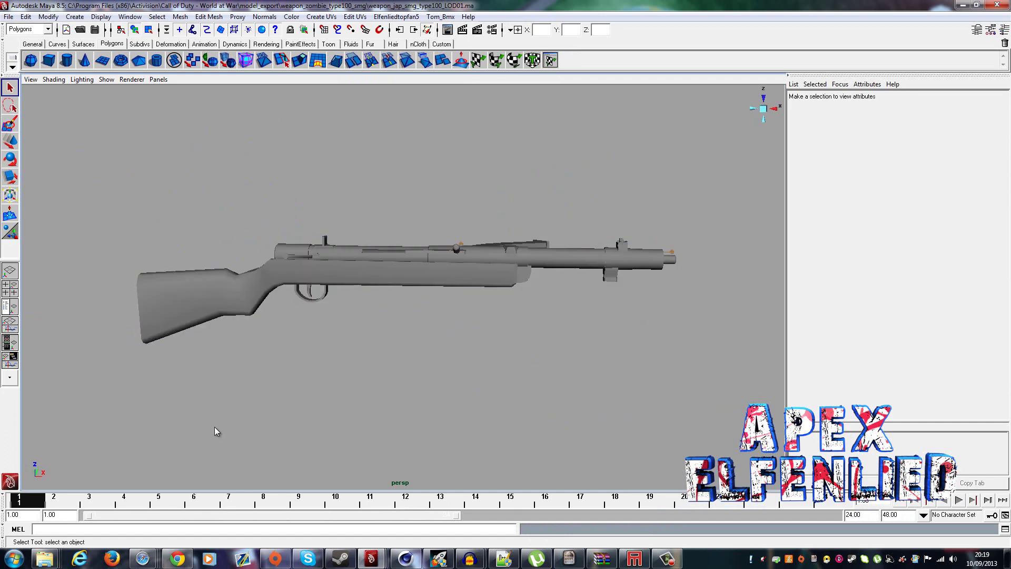
key("5")
key("6")
key("6")
key("5")
key("6")
key("5")
key("6")
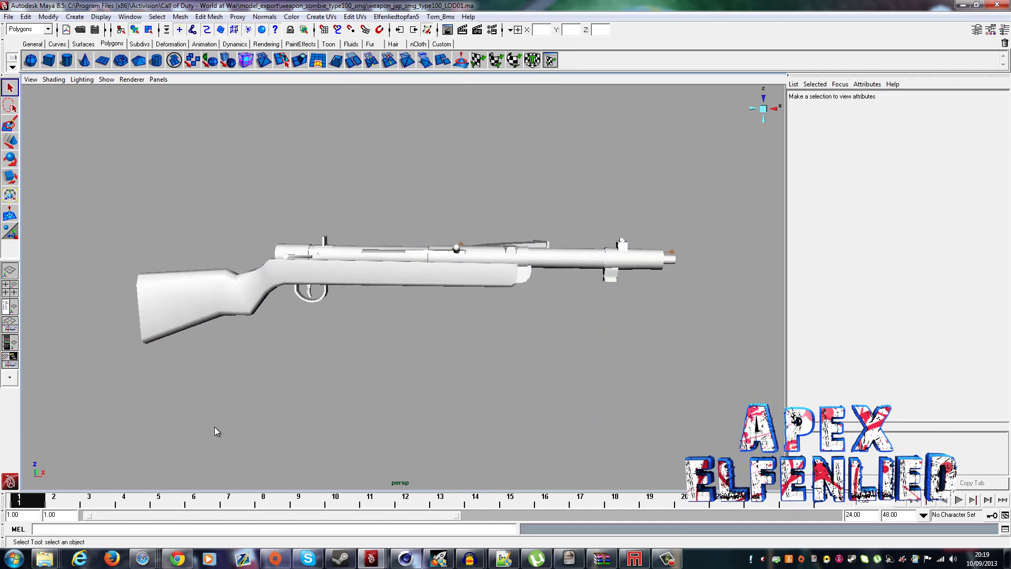
left_click_drag(432, 348, 433, 321, "alt")
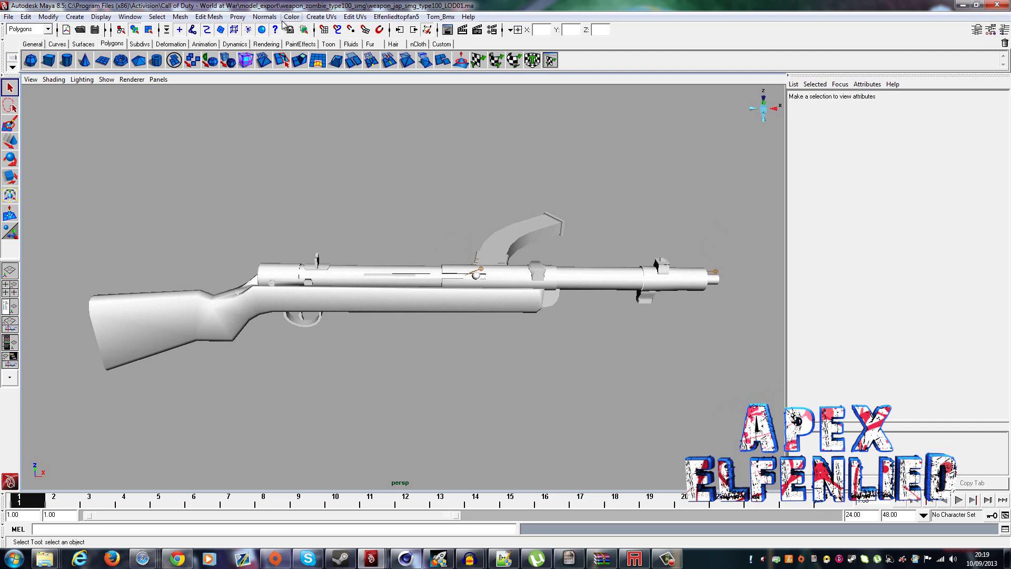
Open the Hypershade and show the attributes of the mtl_weapon_mp_type100_metal material.
left_click(130, 18)
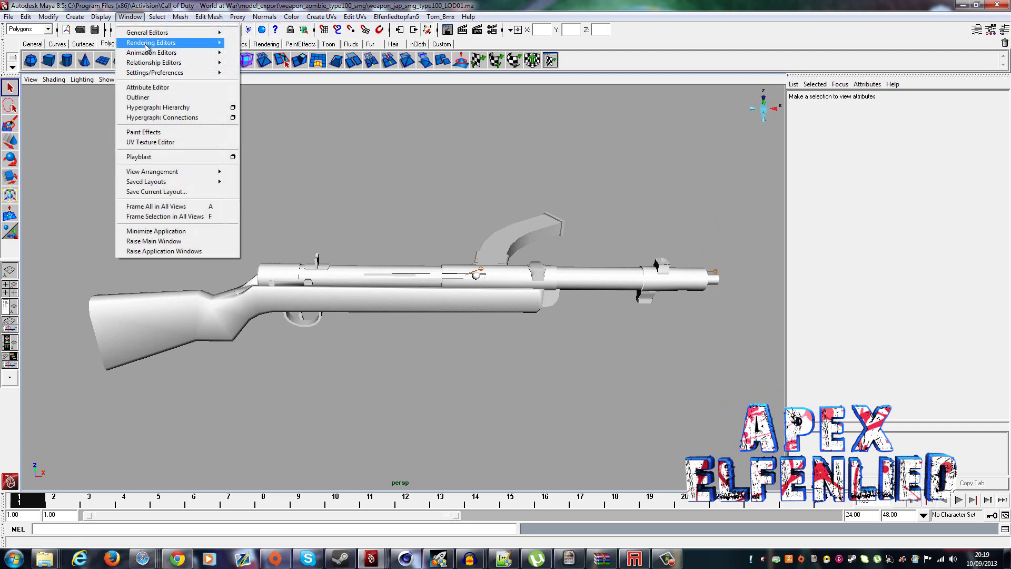
mouse_move(150, 43)
left_click(248, 68)
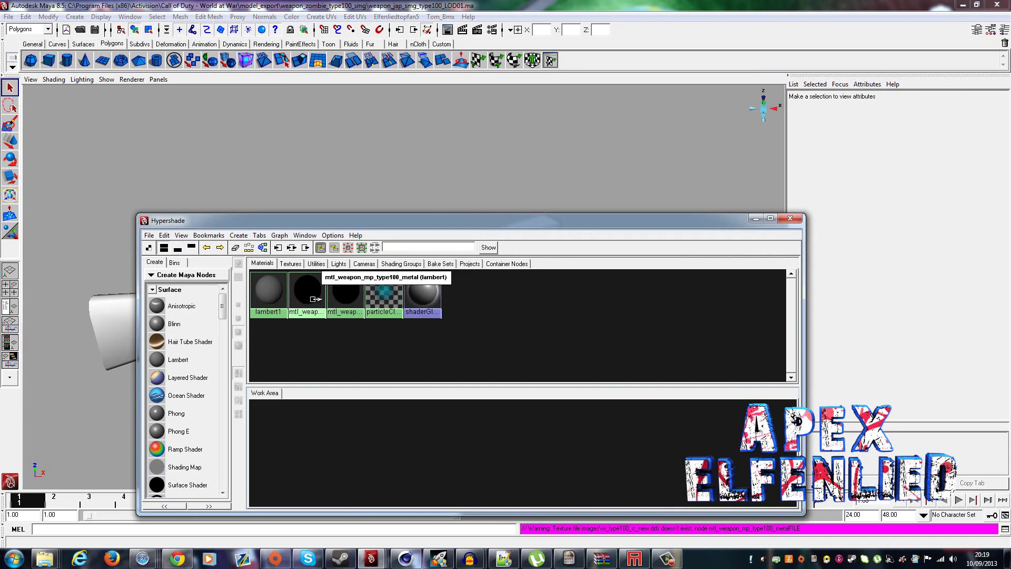
left_click(310, 298)
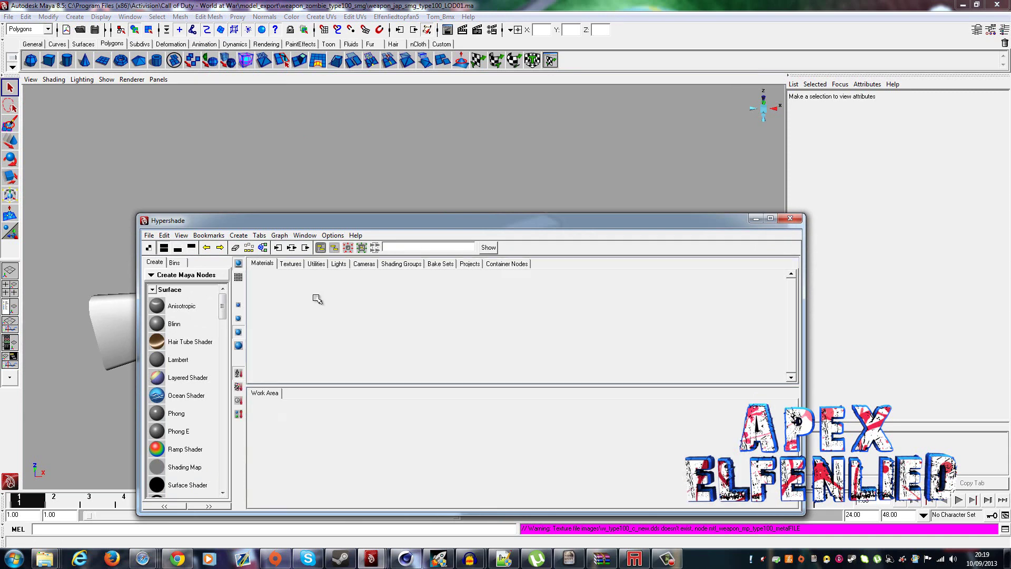
left_click_drag(359, 231, 311, 401)
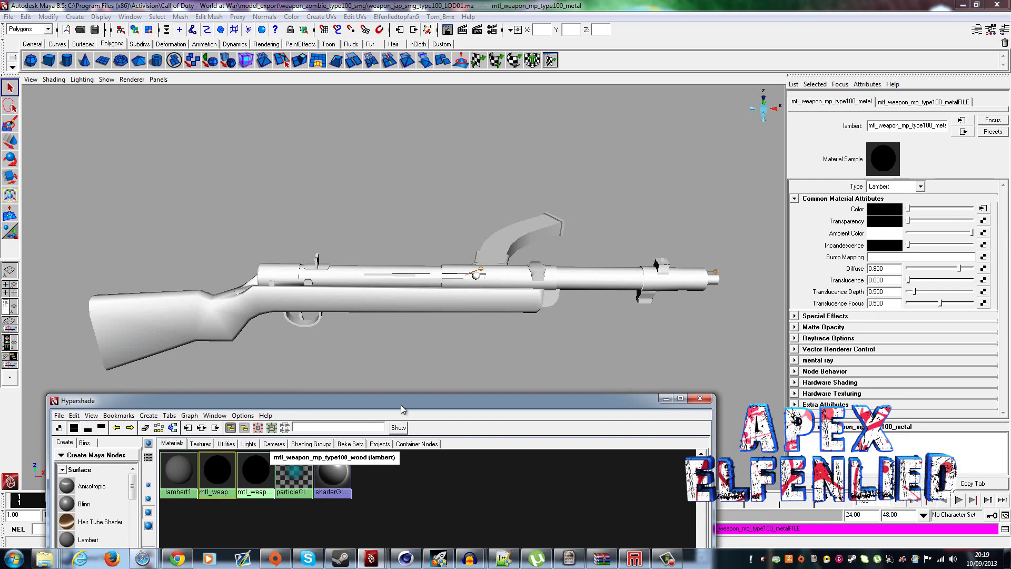
left_click_drag(402, 409, 432, 194)
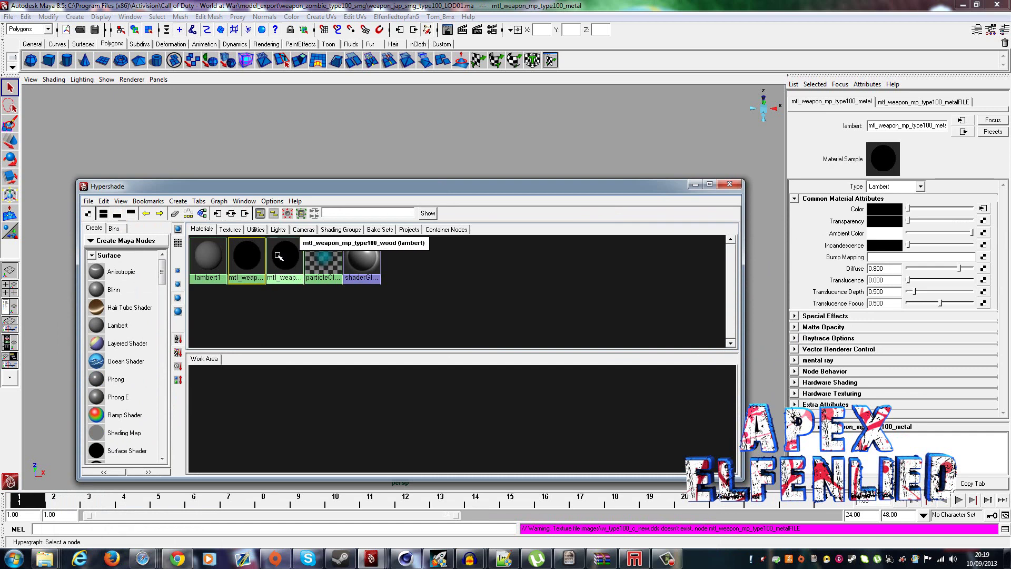
Open the file texture behind the metal material's color and browse for a replacement image in the Desktop folder "red texure traill copy".
middle_click_drag(263, 259, 984, 210)
left_click(983, 209)
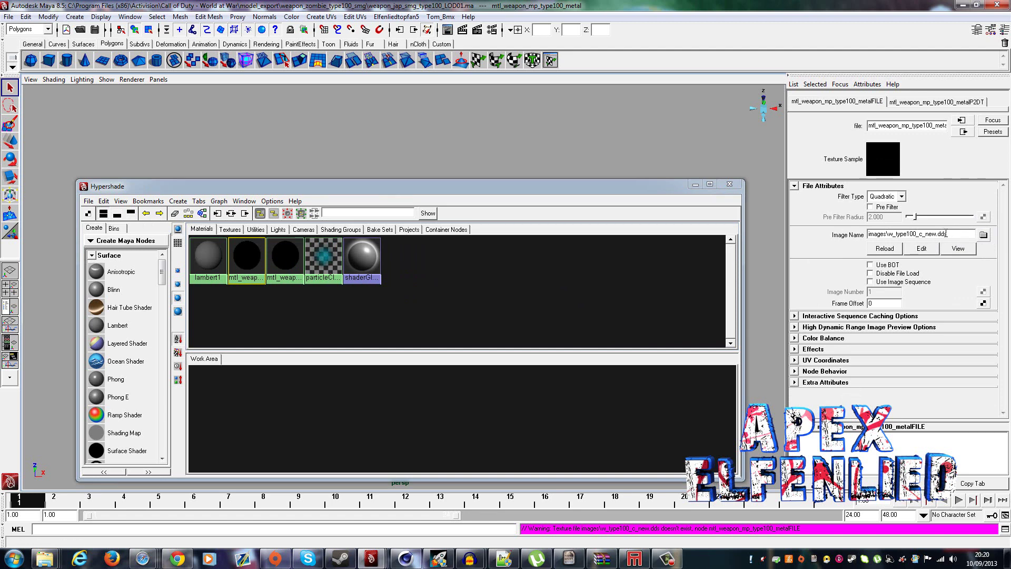
left_click(983, 235)
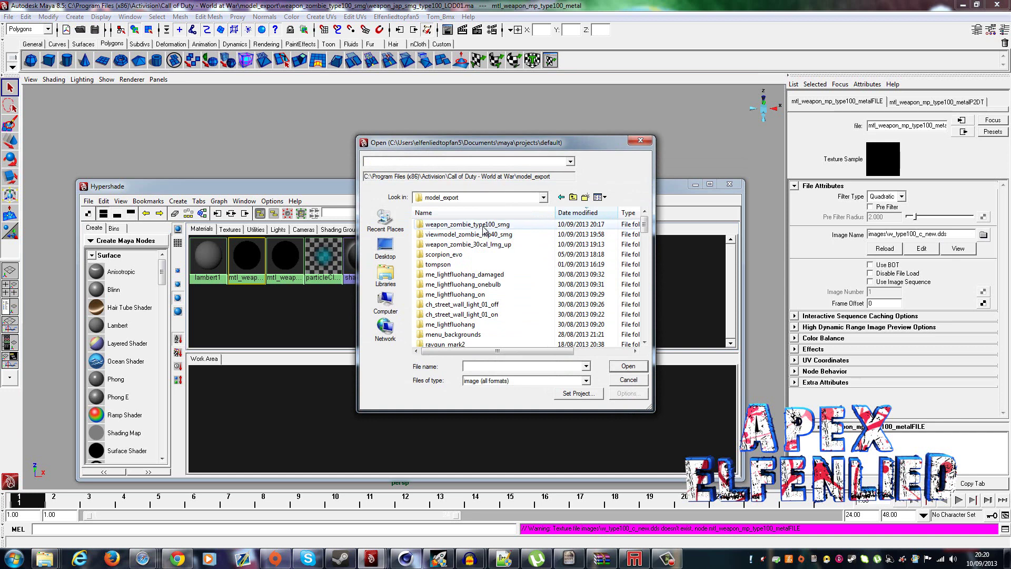
left_click(387, 247)
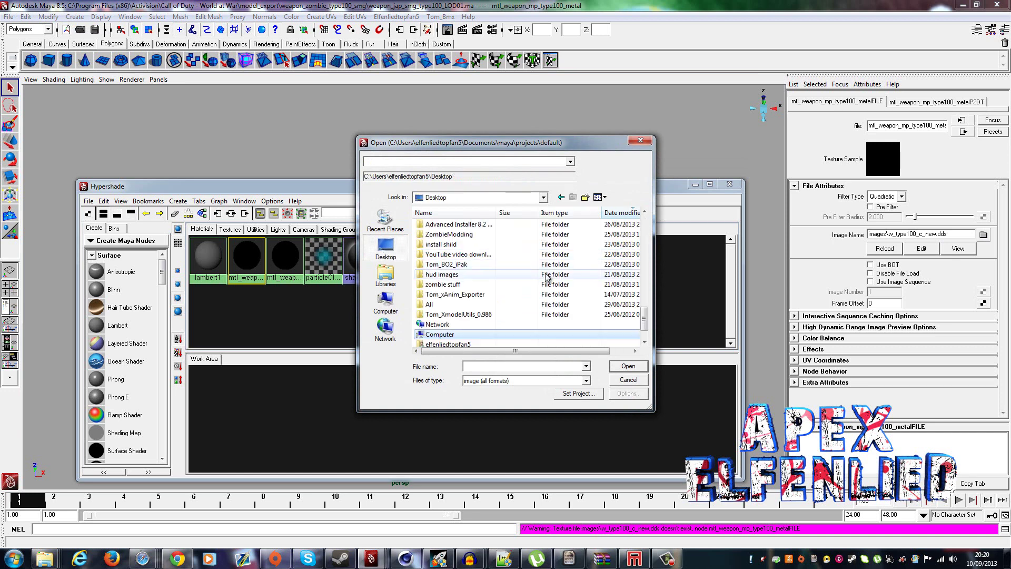
scroll(489, 276, "up", 2)
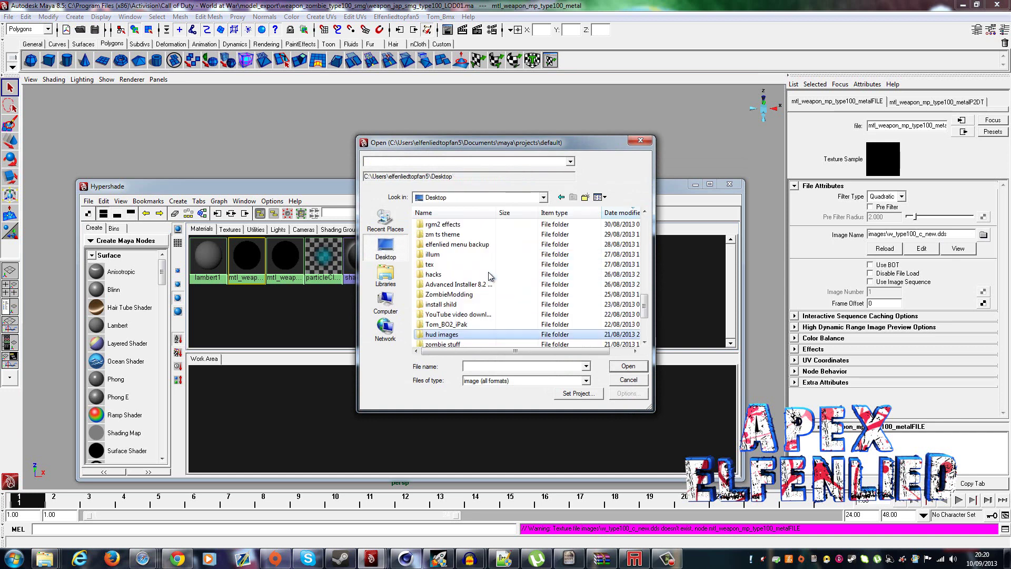
scroll(489, 276, "up", 3)
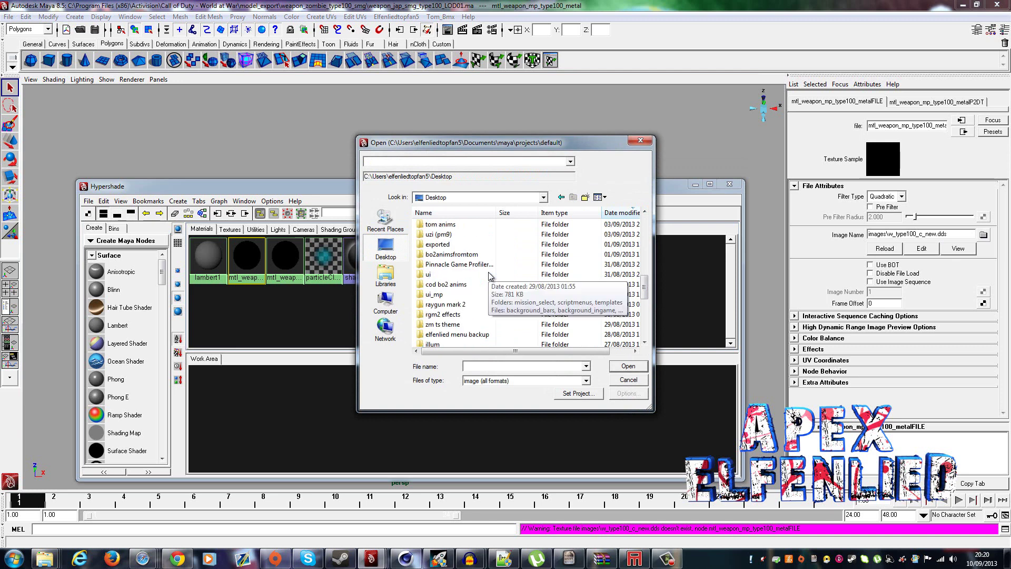
scroll(490, 276, "up", 5)
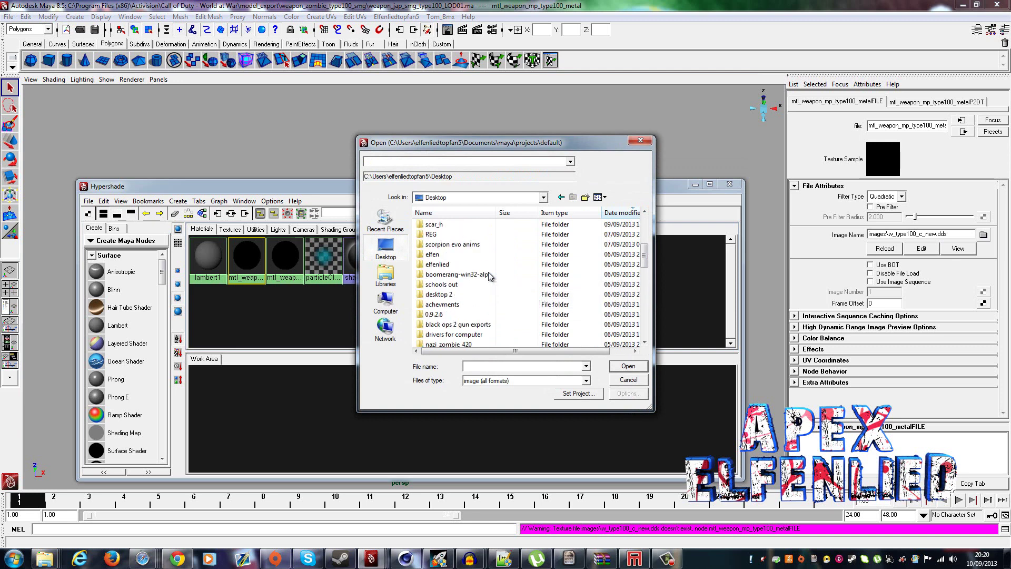
scroll(489, 276, "up", 1)
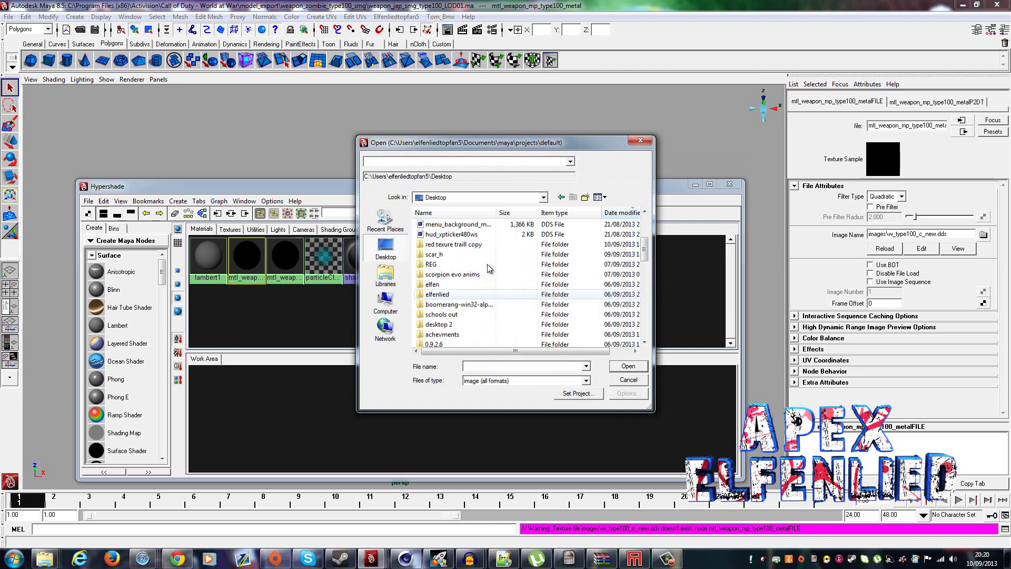
double_click(467, 246)
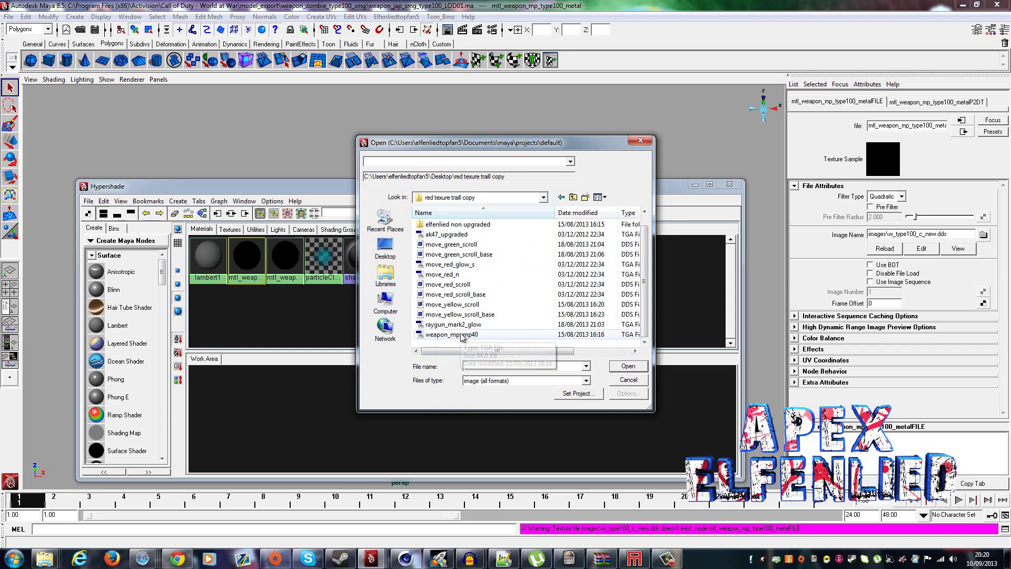
Load the raygun_mark2_glow TGA image as the texture of the mtl_weapon_mp_type100_metal material.
left_click(463, 326)
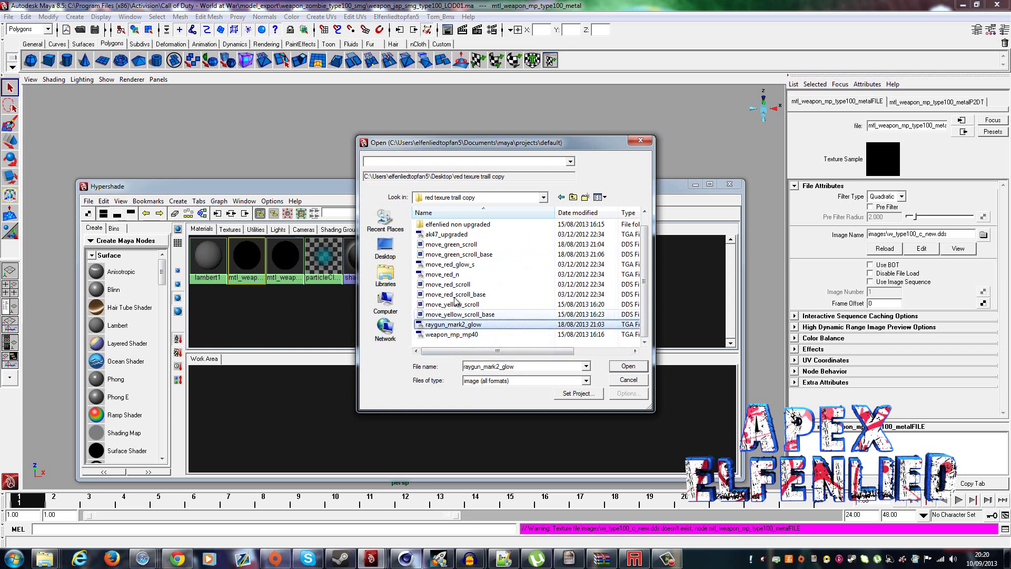
key("super")
key("super")
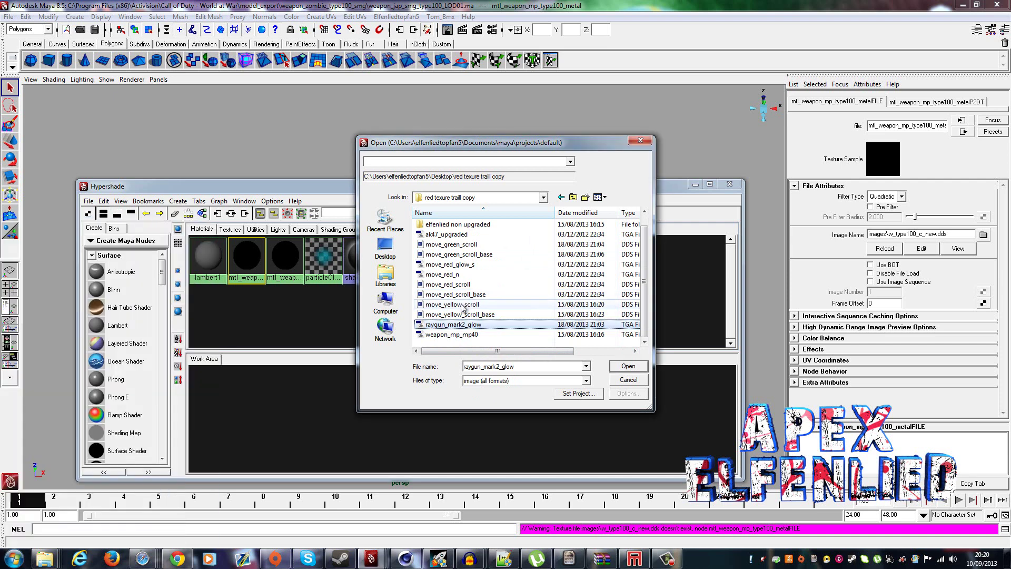
left_click(457, 245)
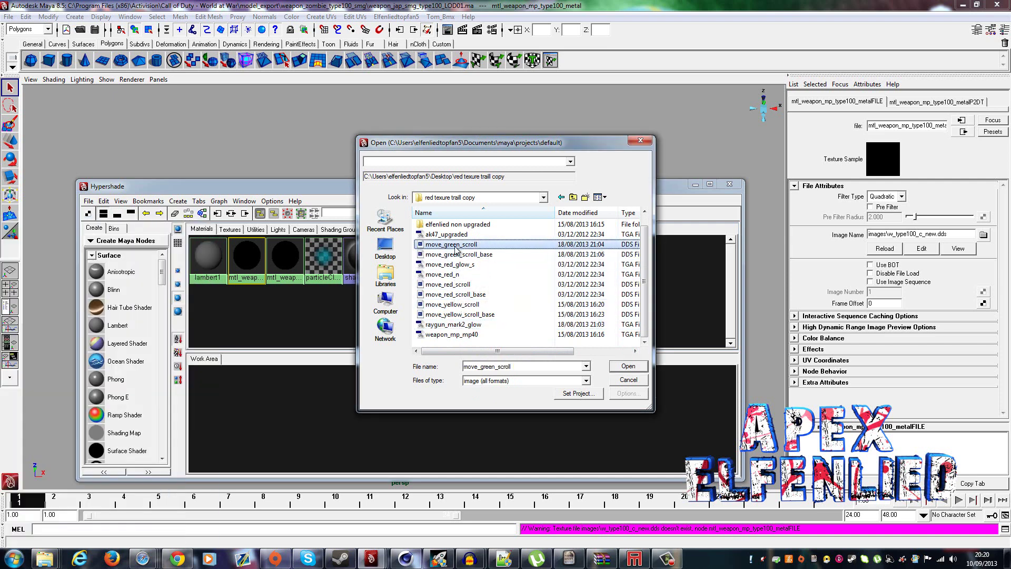
left_click(456, 257)
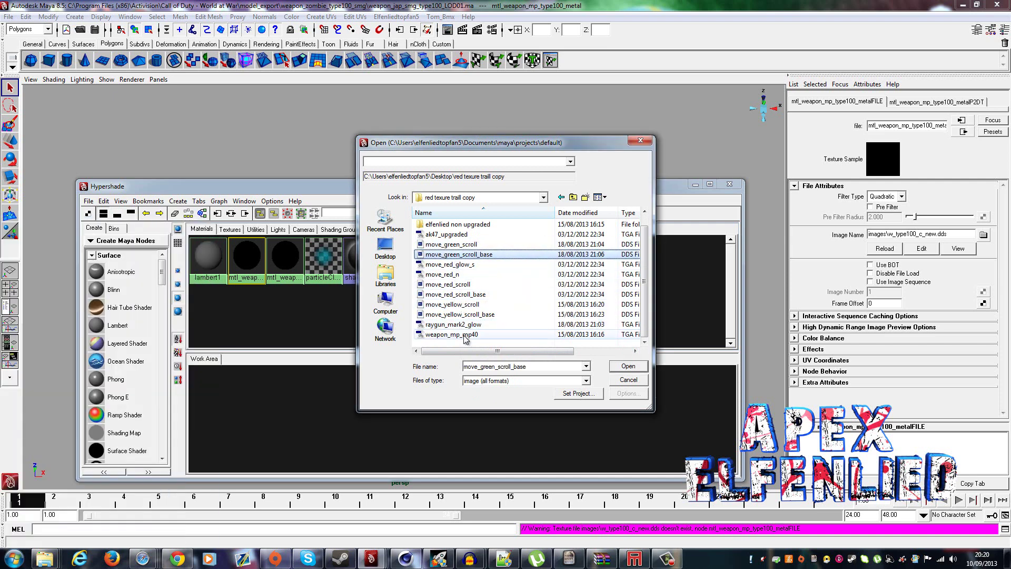
left_click(457, 315)
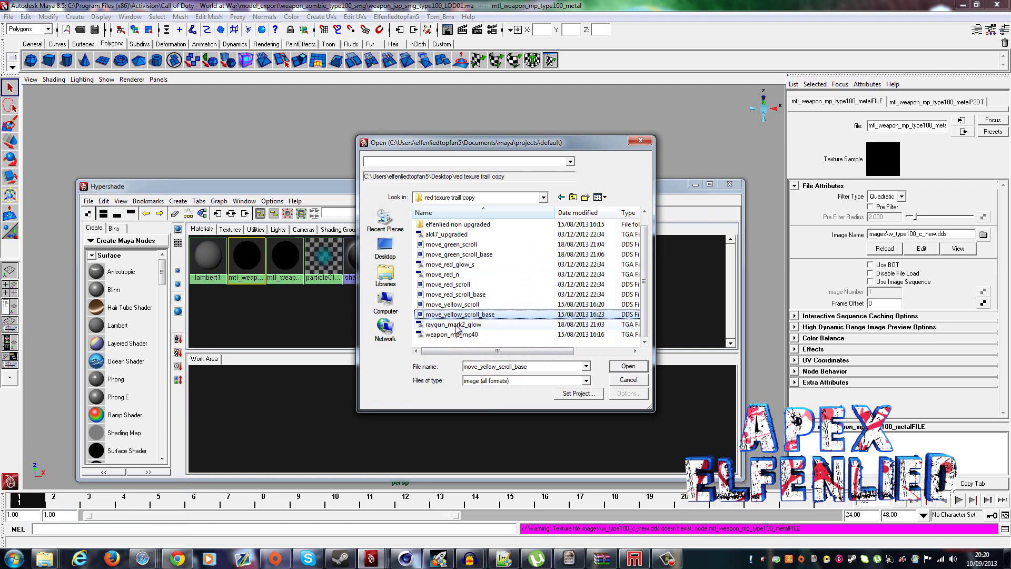
left_click(456, 325)
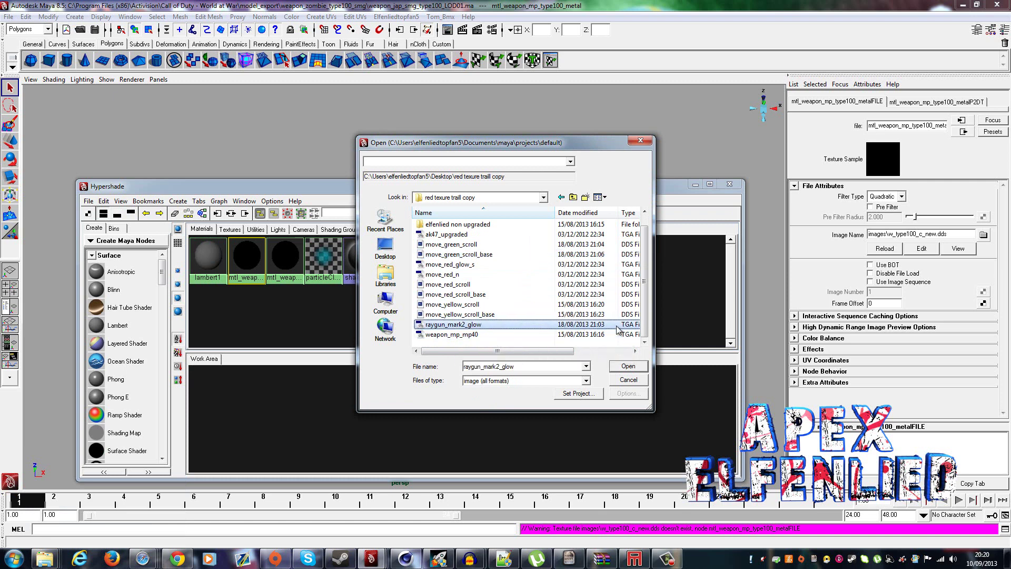
left_click(615, 367)
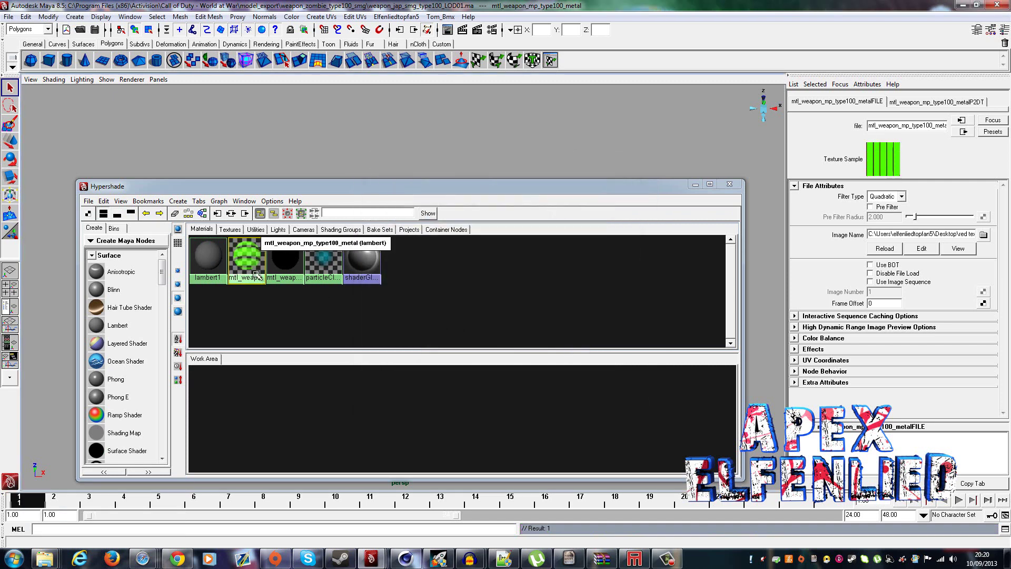
Copy the "weapon_mp_type100_metal" part of the metal material's name in the Hypershade.
right_click_drag(256, 279, 259, 284)
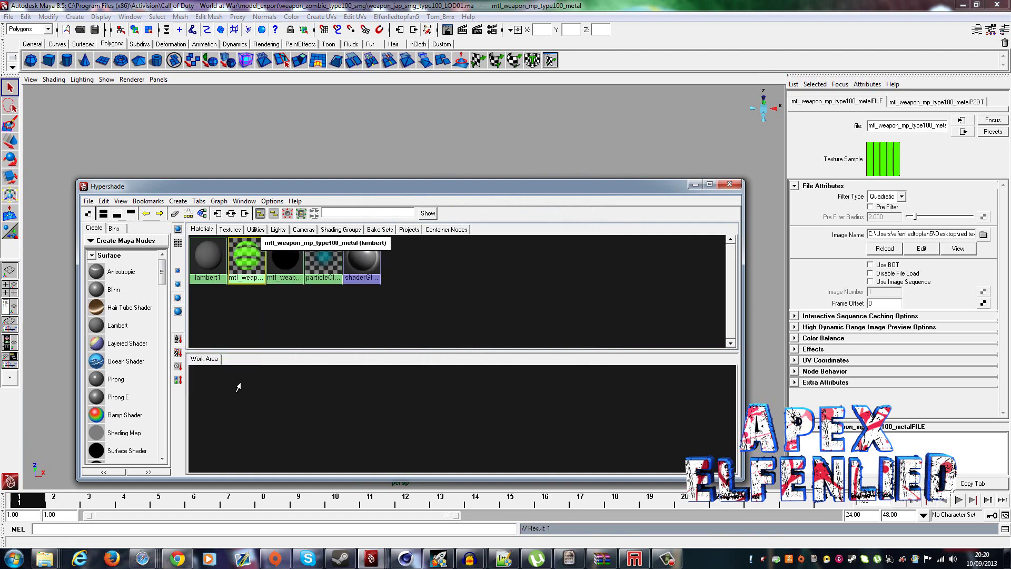
left_click(242, 284)
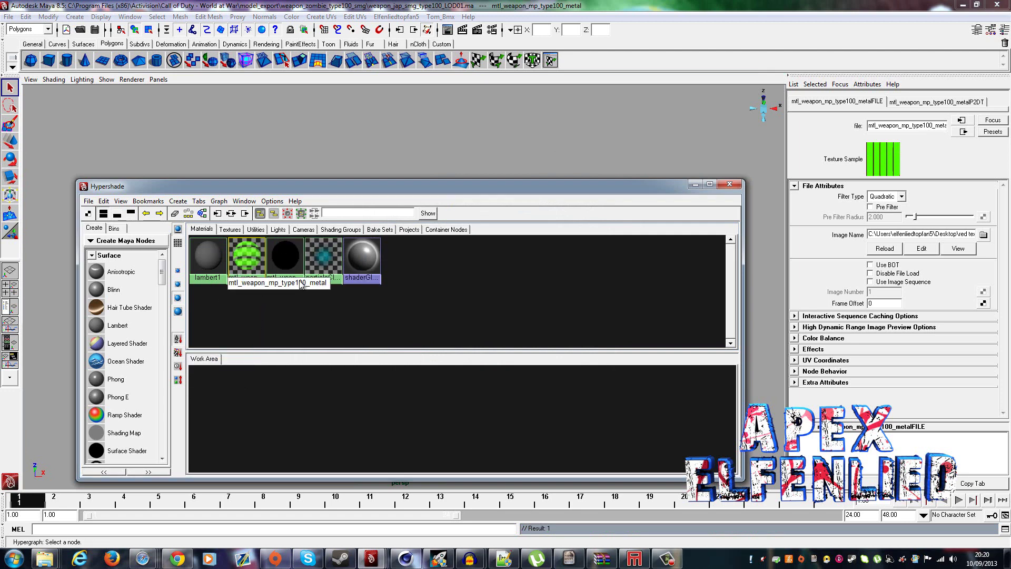
left_click_drag(241, 283, 335, 282)
right_click(319, 282)
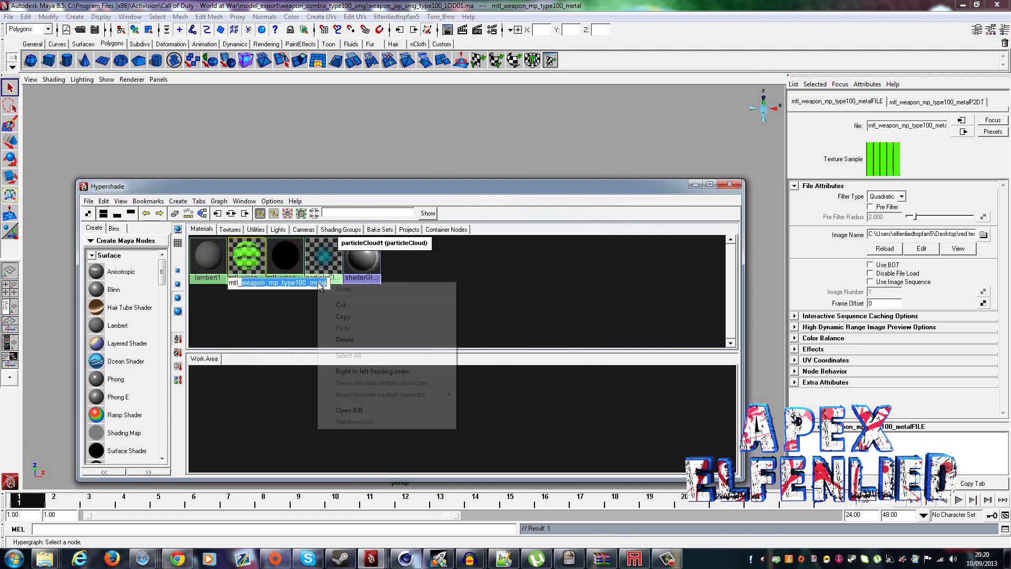
left_click(344, 317)
left_click(397, 315)
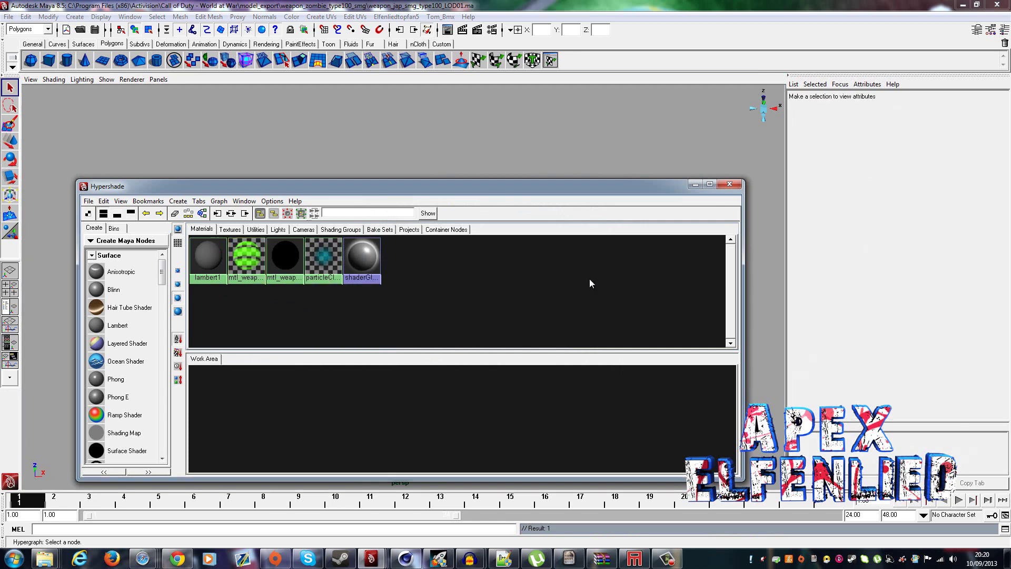
Move the Hypershade aside to inspect the retextured gun, exit the name editing, and minimize the Hypershade.
left_click_drag(492, 185, 485, 349)
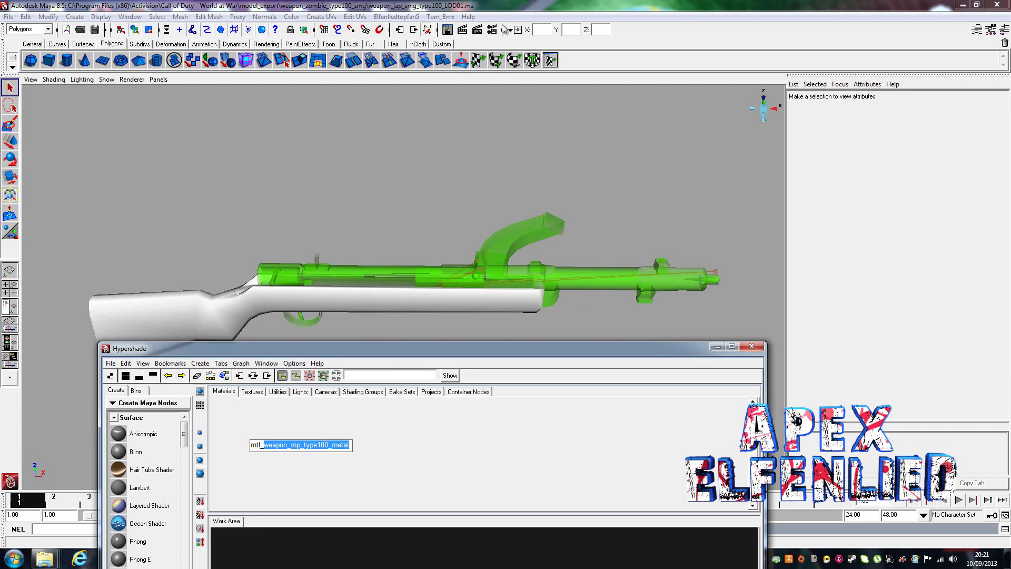
key("Return")
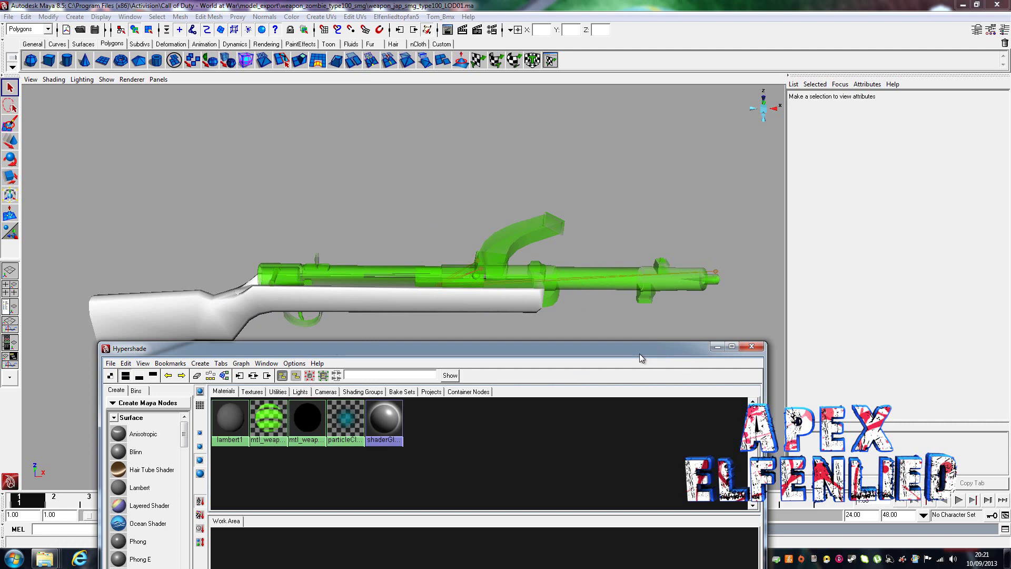
left_click_drag(639, 353, 647, 201)
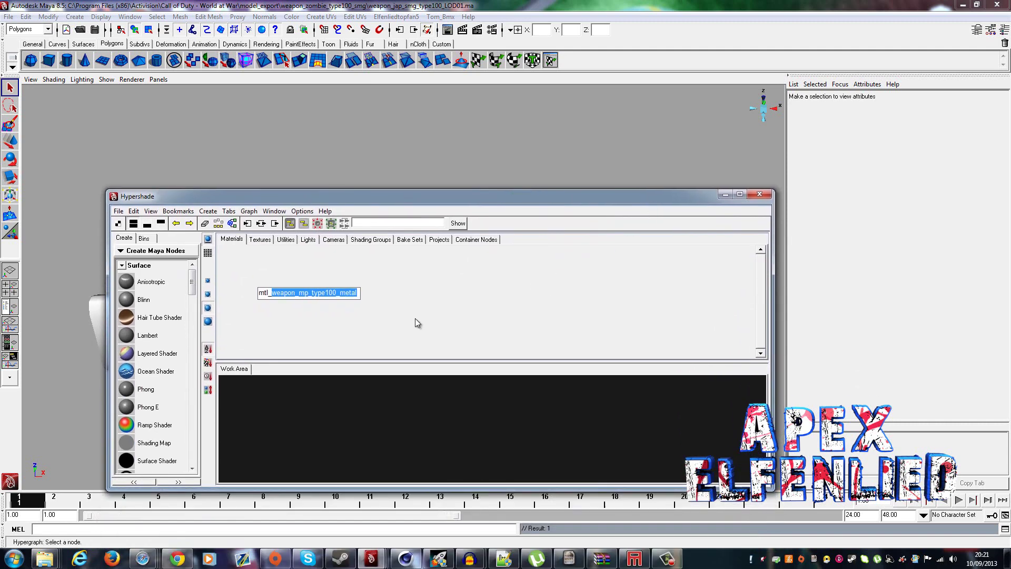
left_click(725, 194)
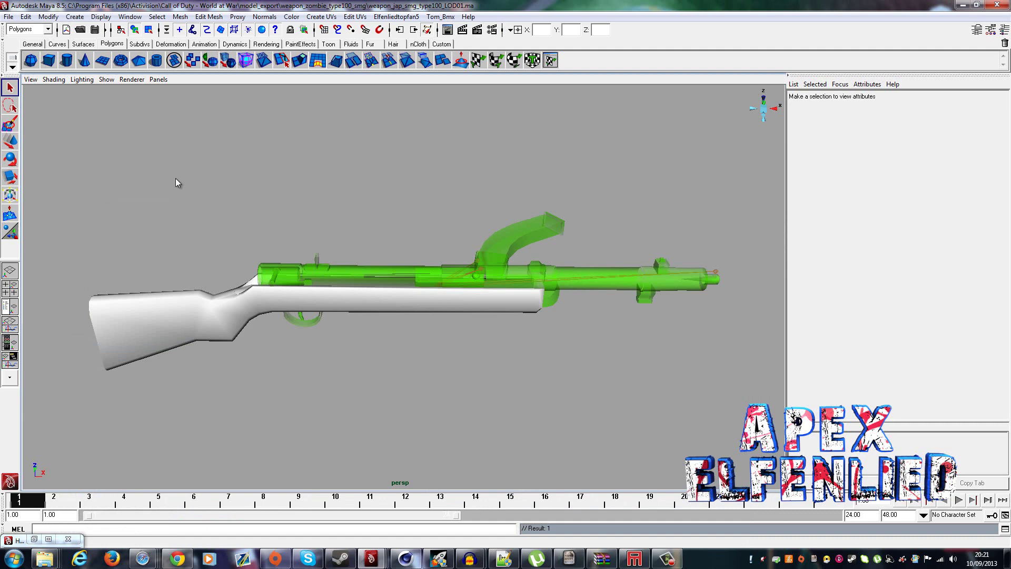
Switch to the Outliner and perspective layout, and expand the weapon mesh group, the Joints group and tag_weapon.
left_click(11, 307)
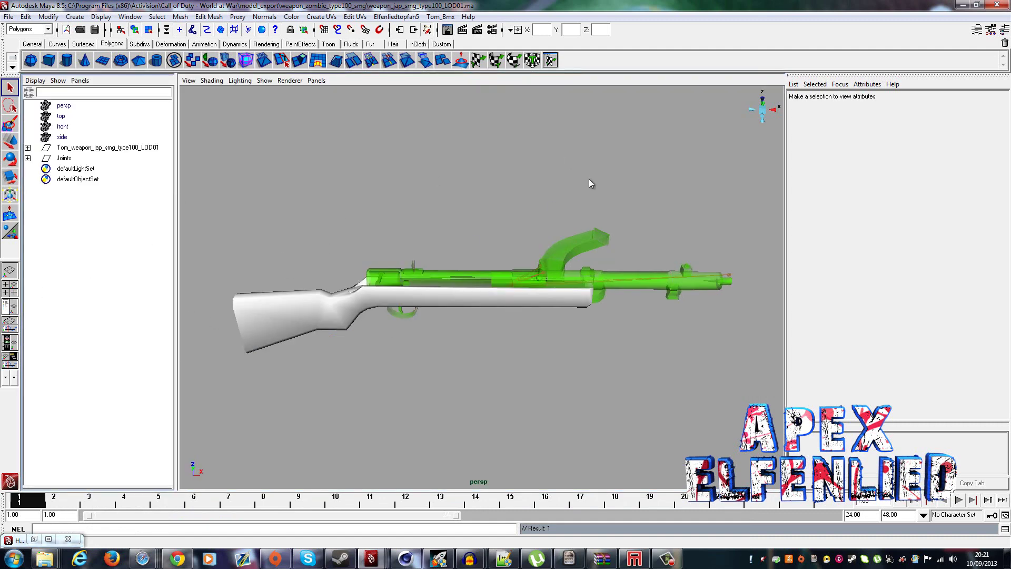
left_click(27, 148)
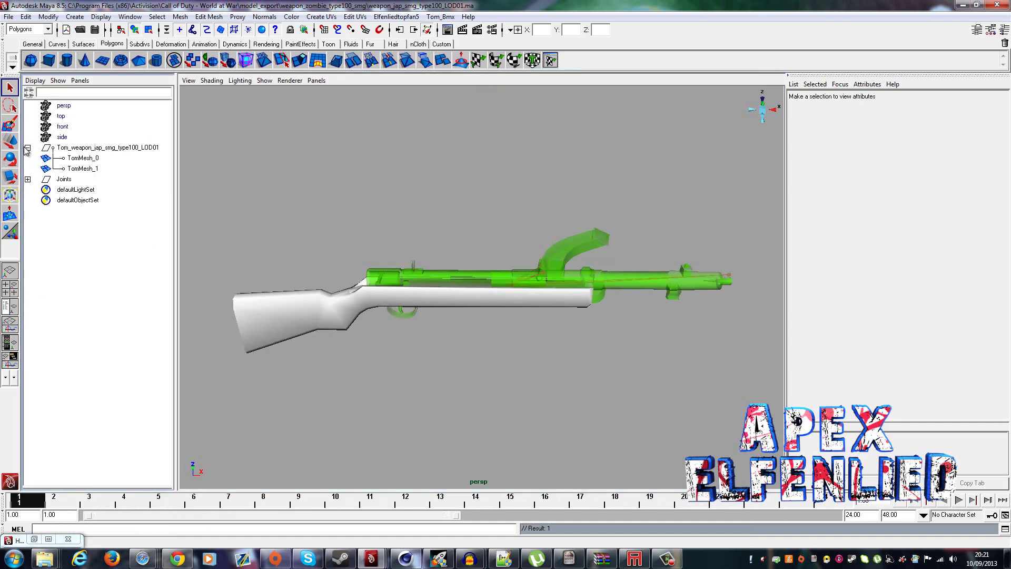
left_click(28, 179)
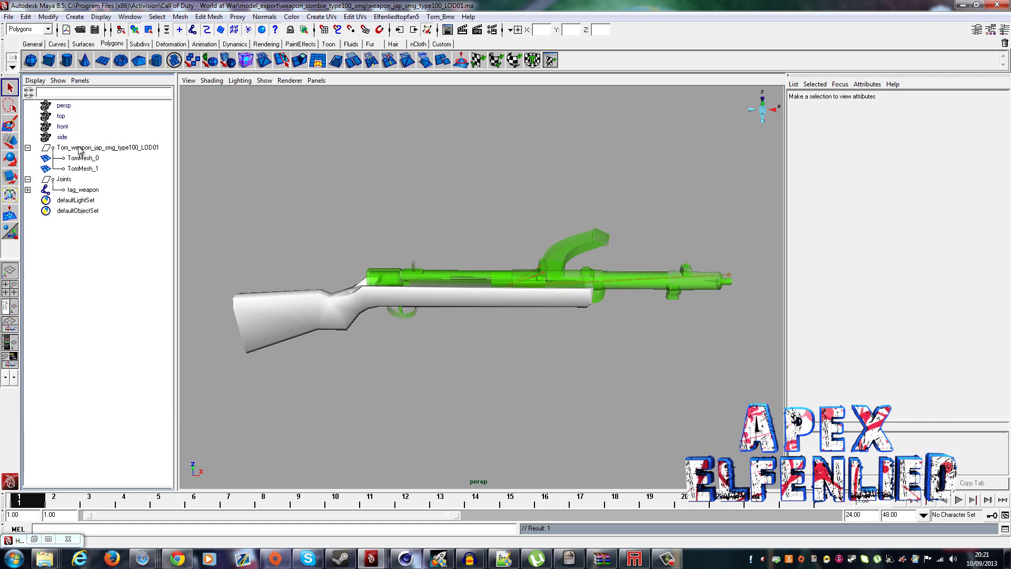
left_click(27, 189)
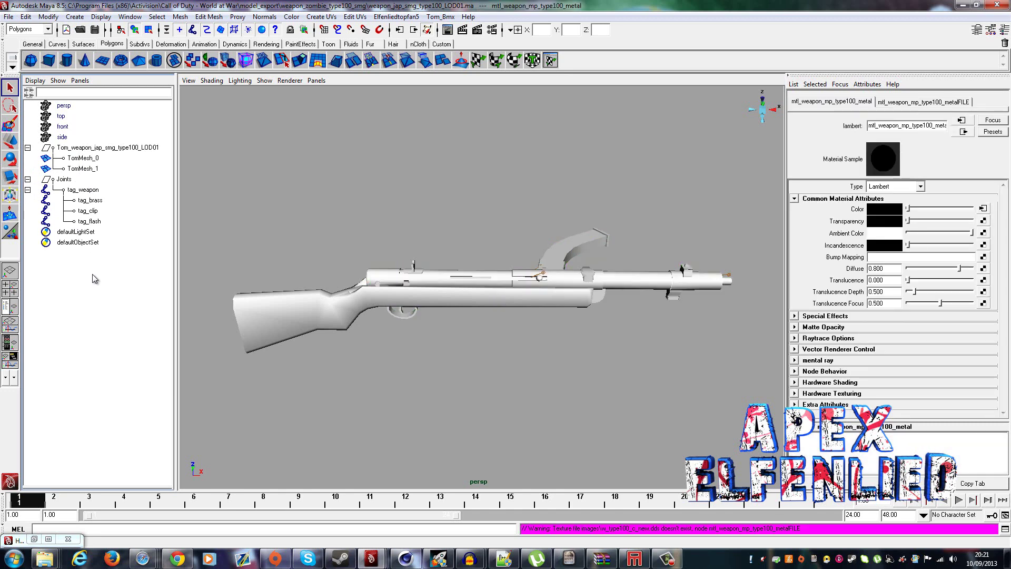
Start importing a file and browse from the C: drive to the Call of Duty - World at War folder in Program Files (x86)\Activision.
left_click(9, 17)
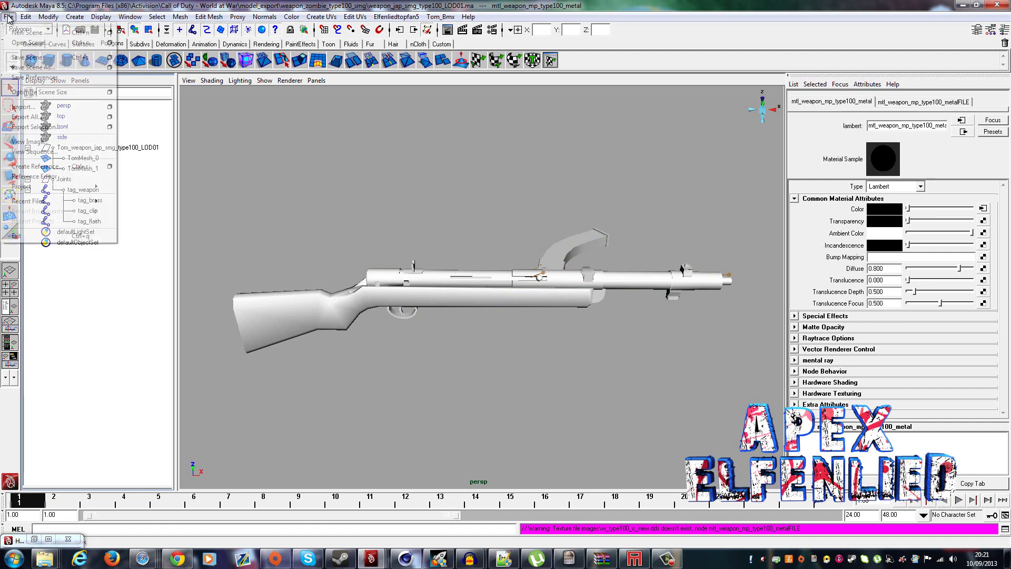
left_click(72, 106)
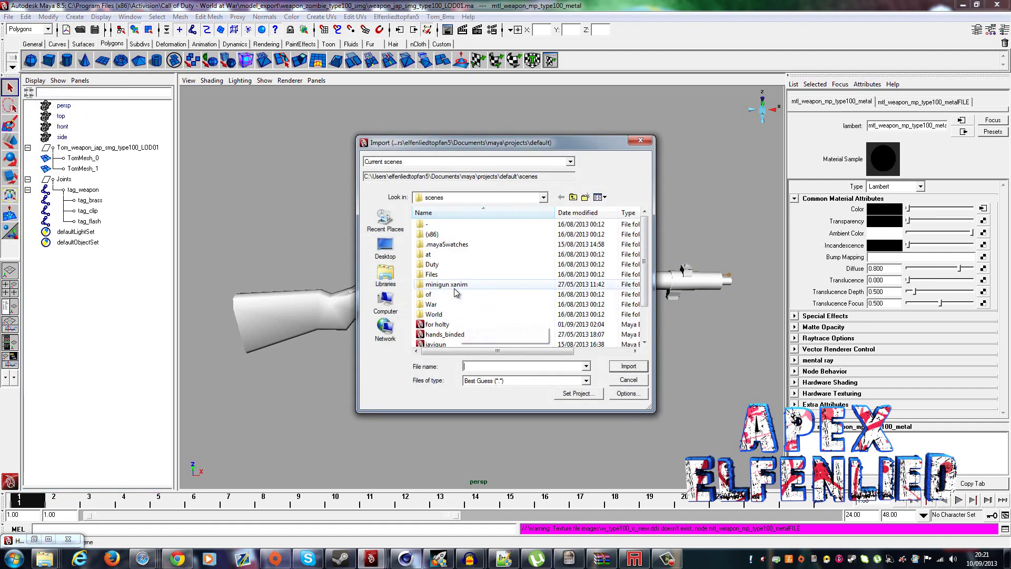
left_click(385, 303)
double_click(463, 231)
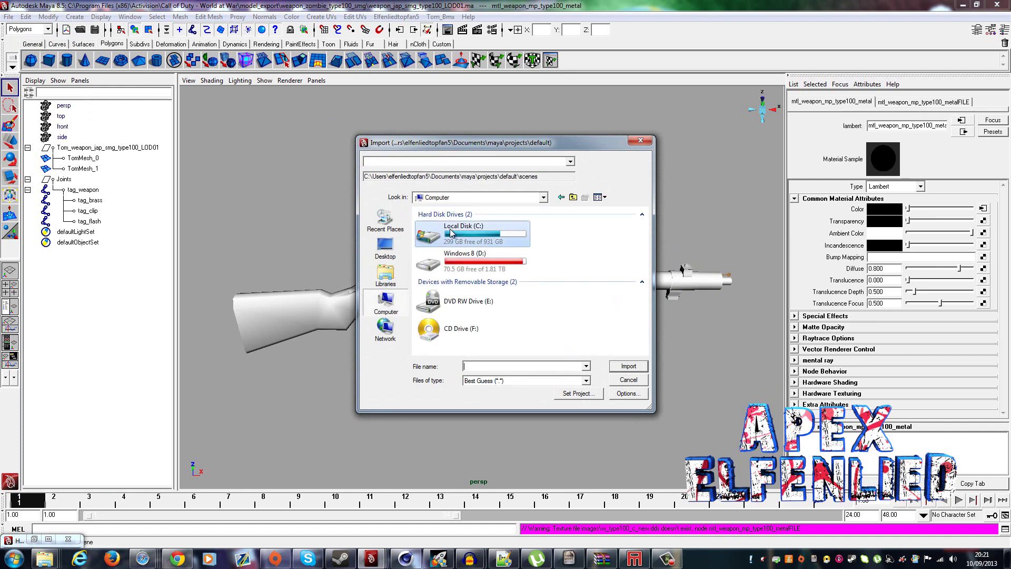
scroll(462, 295, "down", 3)
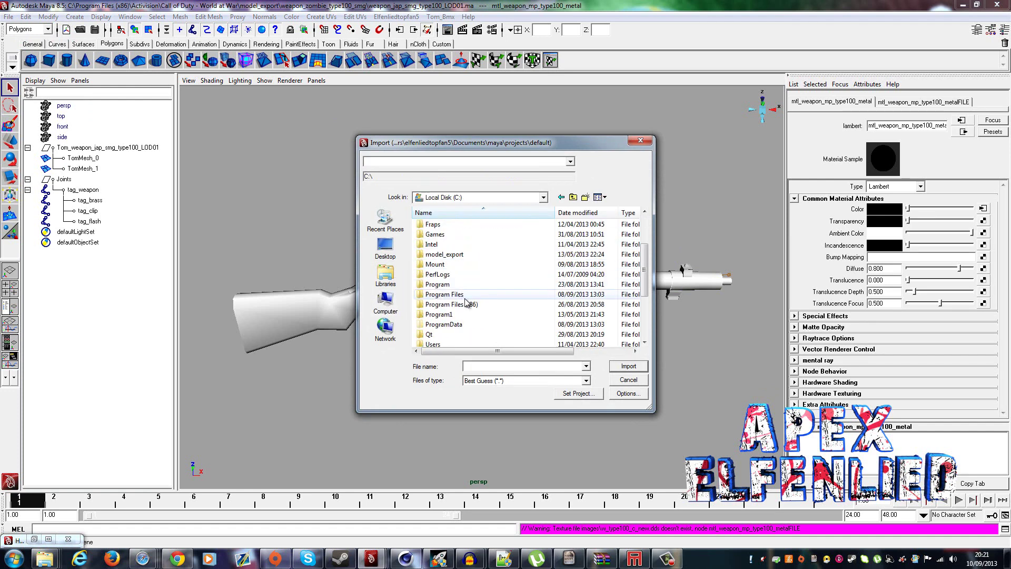
double_click(465, 304)
scroll(462, 284, "down", 4)
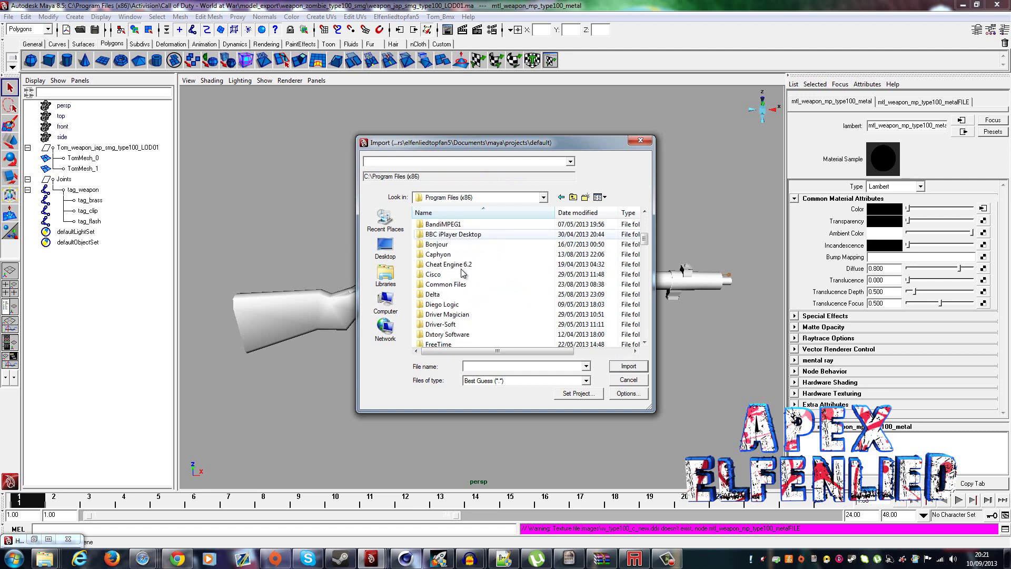
scroll(462, 272, "down", 2)
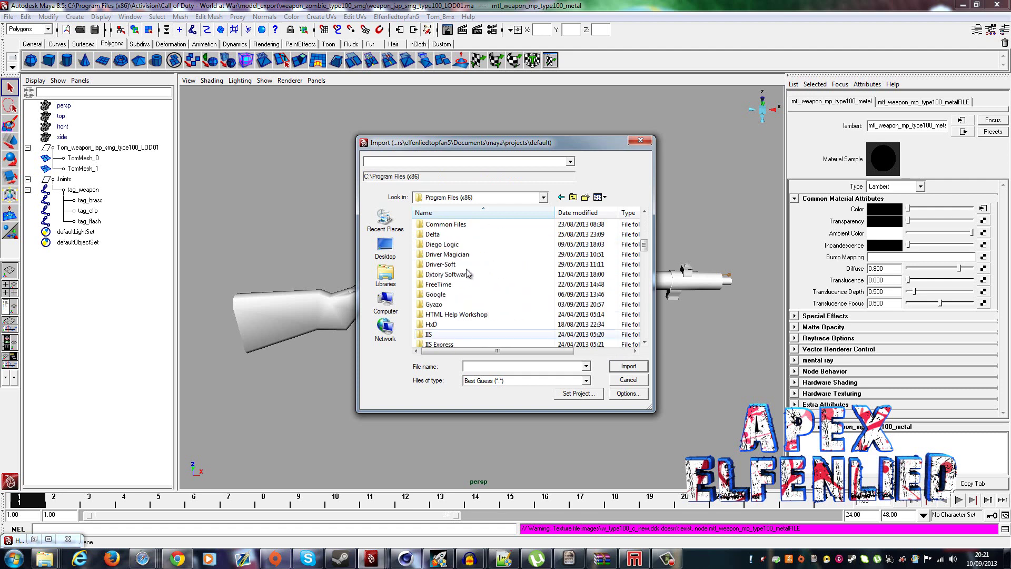
scroll(466, 273, "up", 5)
double_click(461, 243)
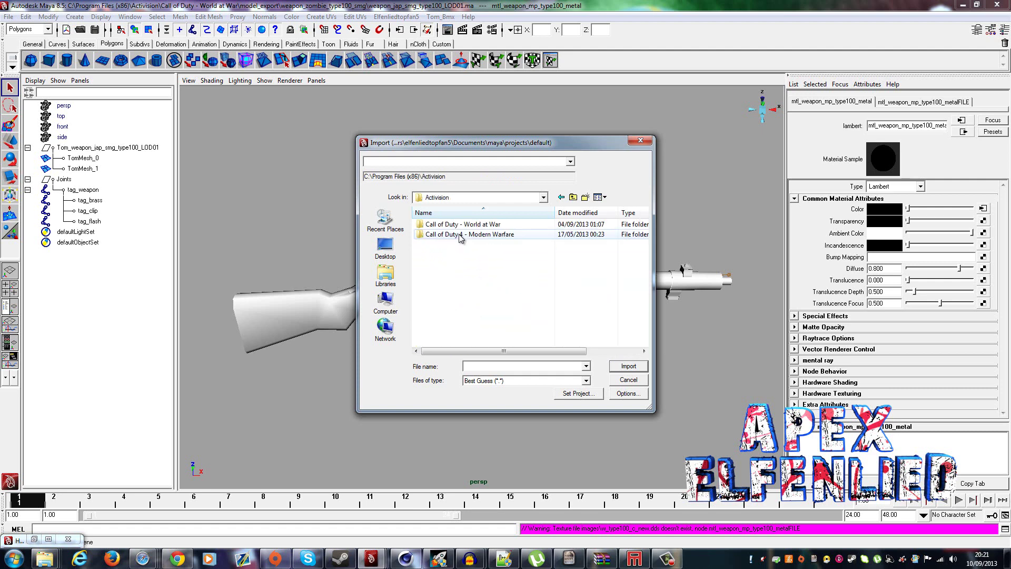
double_click(458, 224)
Import the weapon_jap_smg_type100_LOD01_bind MEL file from the model_export\weapon_zombie_type100_smg folder.
scroll(463, 285, "down", 3)
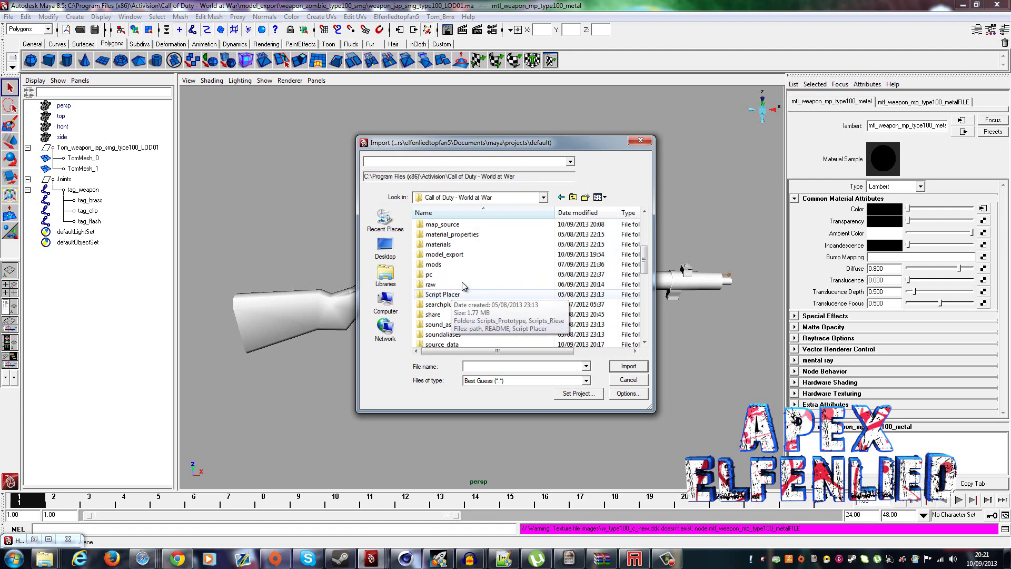
double_click(453, 254)
scroll(462, 272, "down", 3)
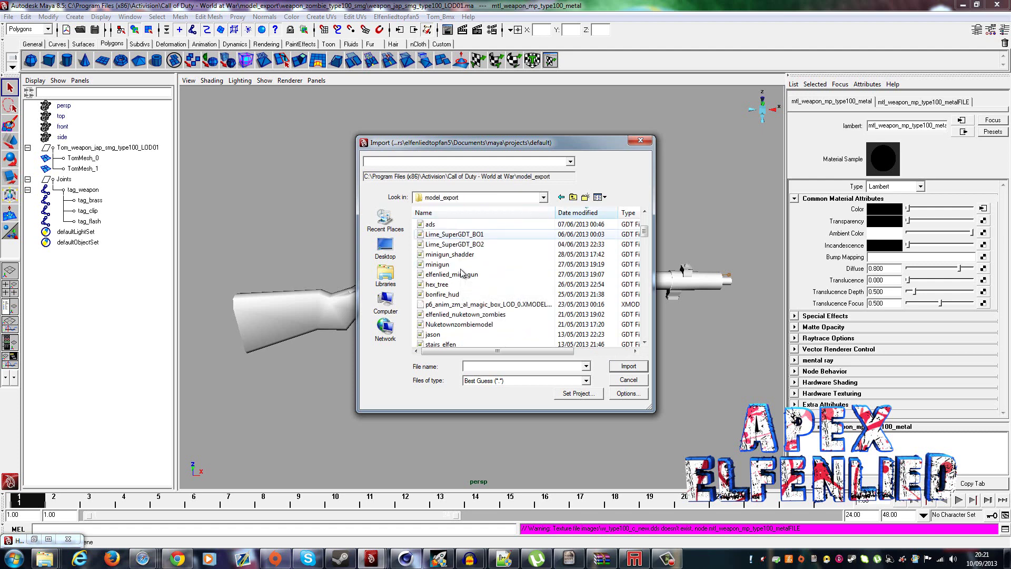
scroll(462, 272, "up", 3)
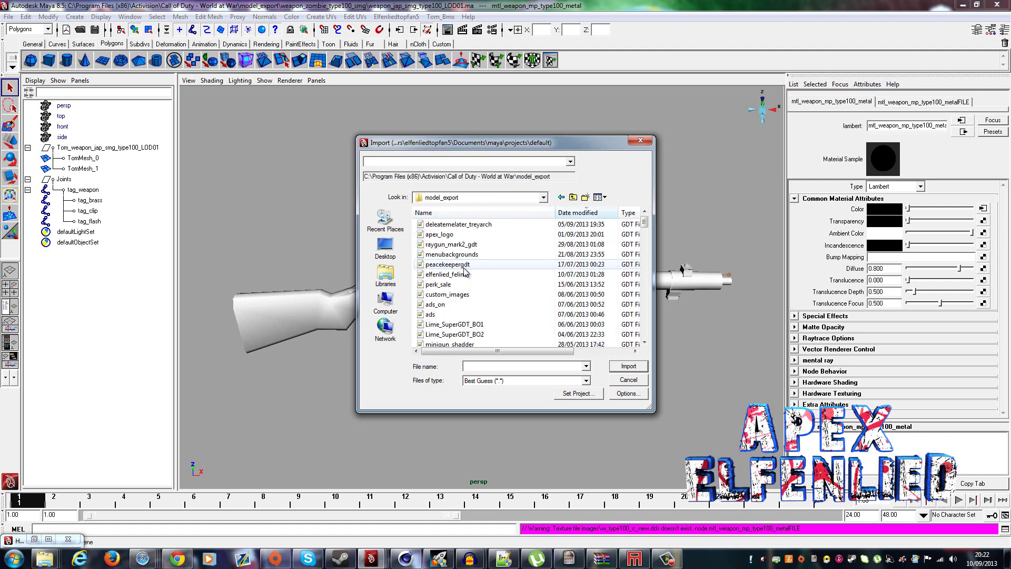
scroll(463, 279, "down", 6)
double_click(464, 287)
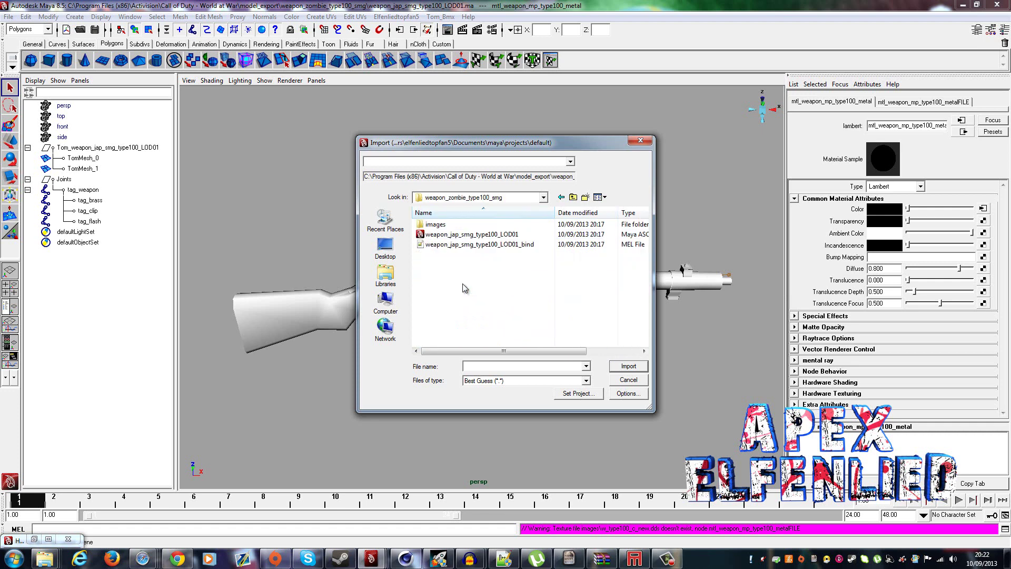
left_click(462, 244)
left_click(628, 369)
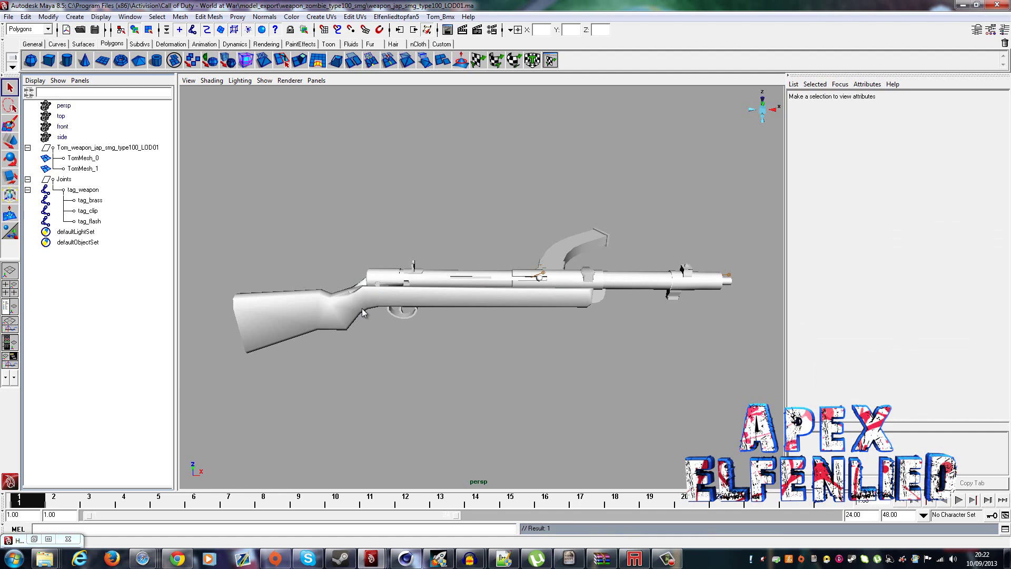
Inspect the gun's joints in wireframe by selecting tag_weapon, deselect it, and return the viewport to textured shading.
key("4")
left_click(514, 286)
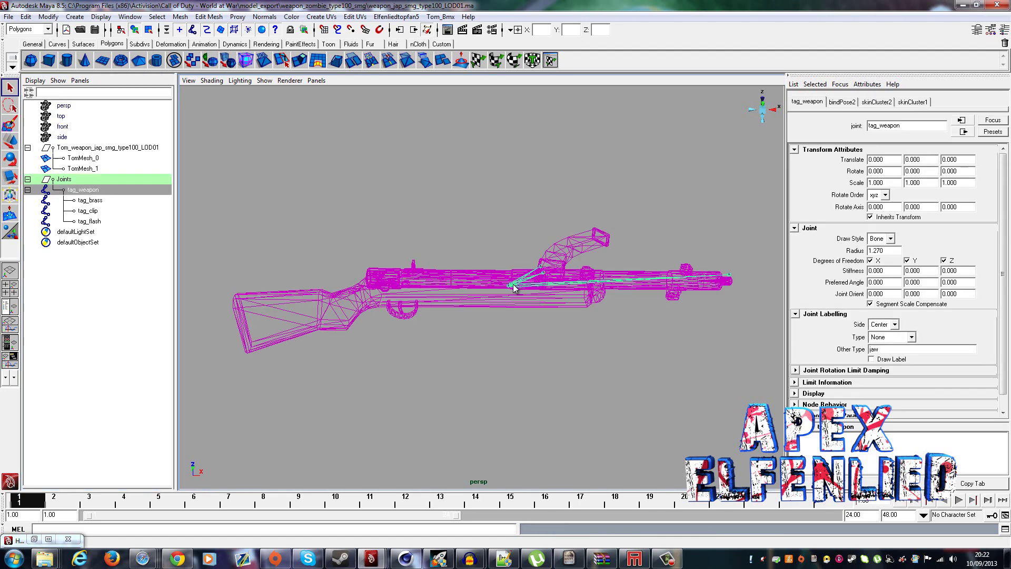
left_click(545, 373)
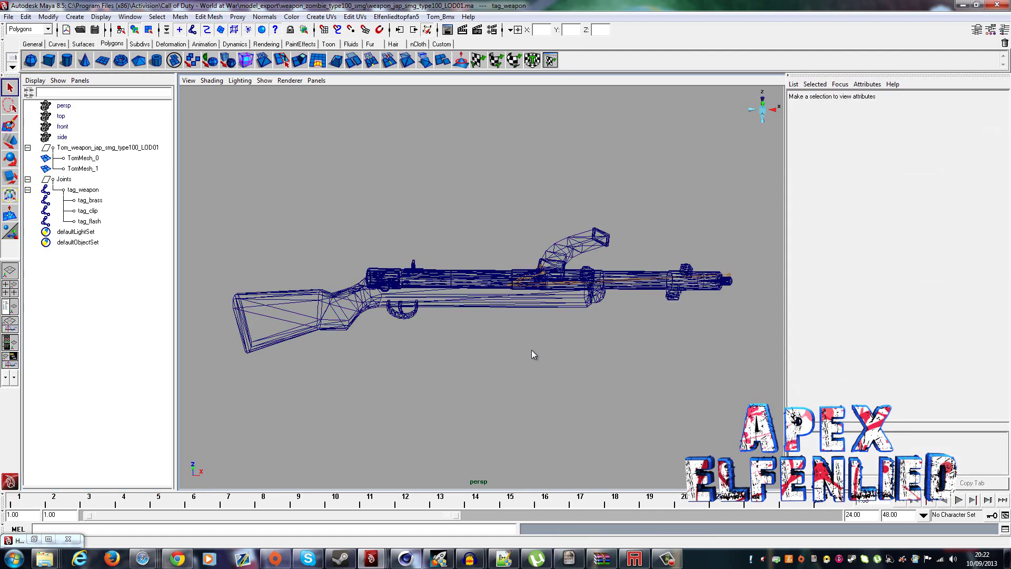
key("5")
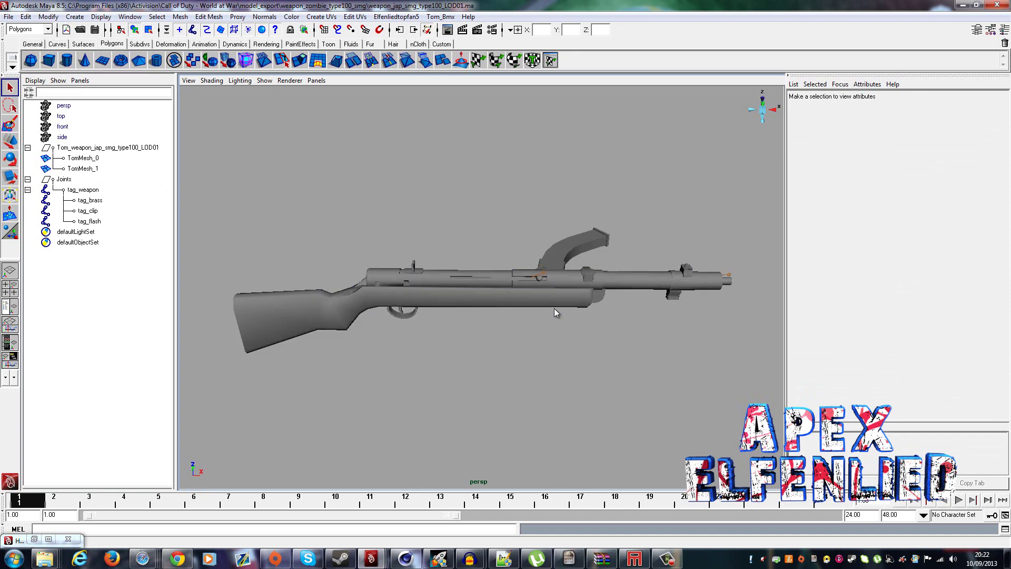
key("6")
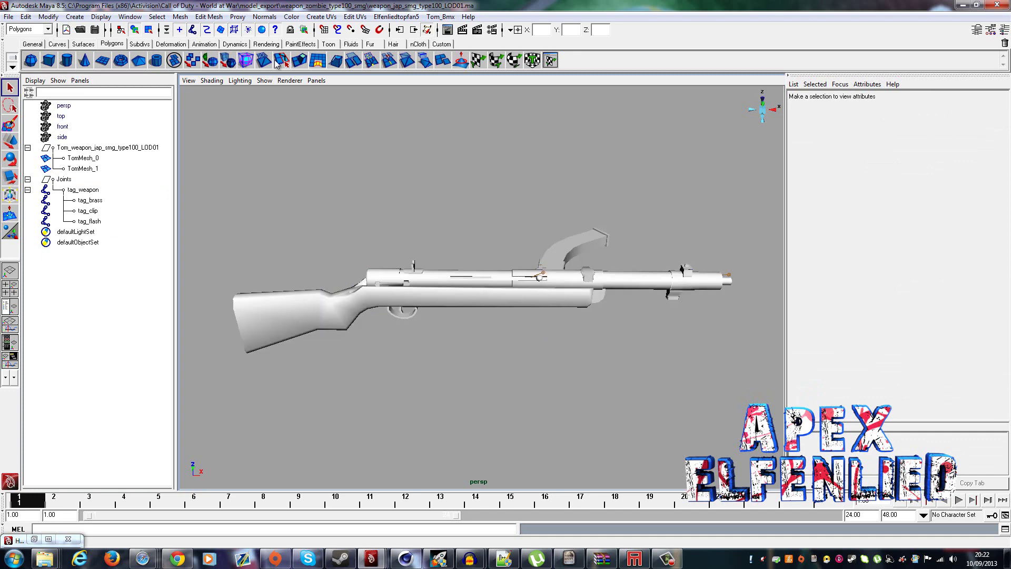
Open the Hypershade, display the mtl_weapon_mp_type100_metal material's file texture, and select the w_type100_c_new part of its image name.
left_click(142, 18)
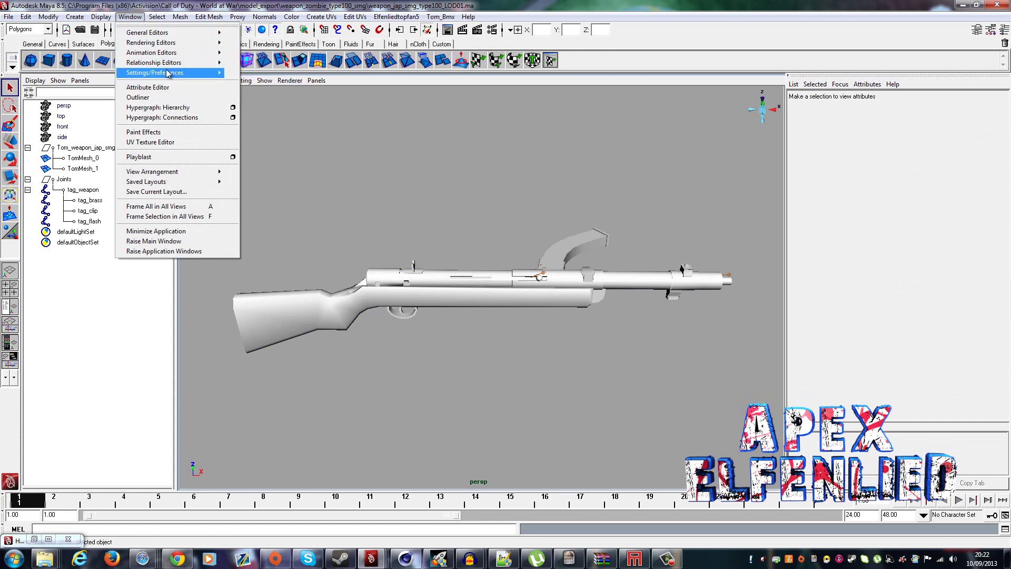
mouse_move(165, 44)
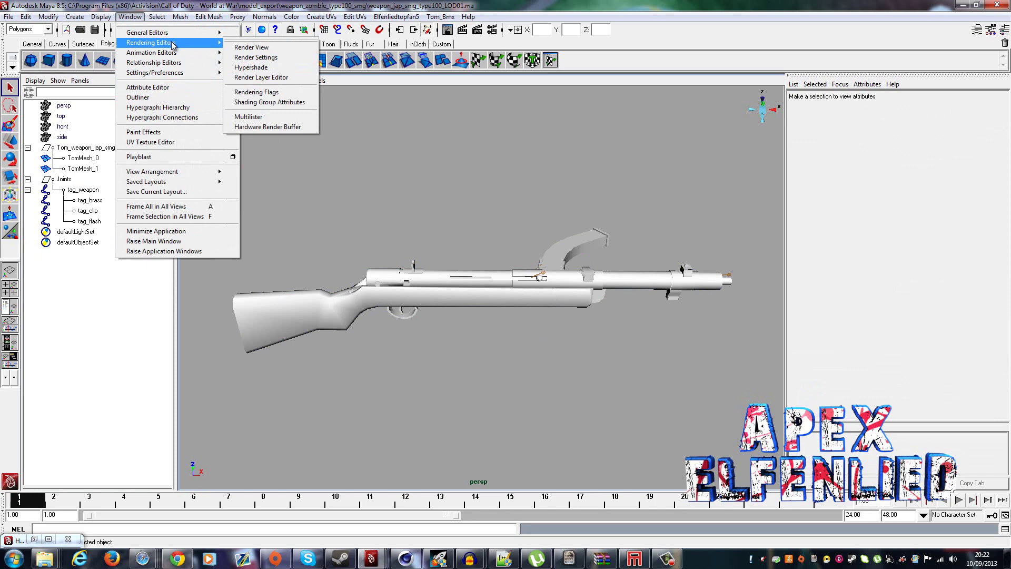
left_click(270, 69)
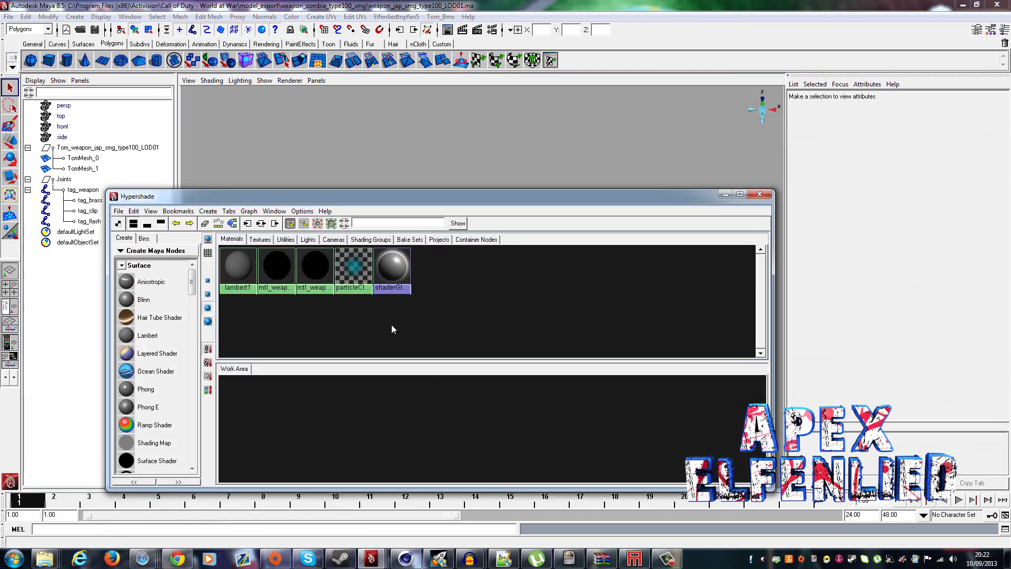
left_click(277, 266)
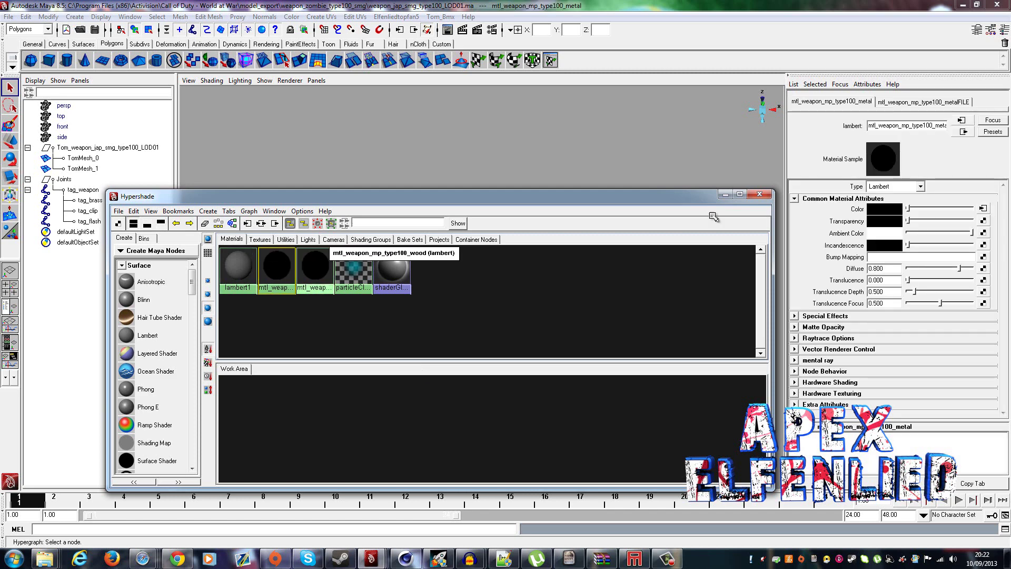
left_click(984, 208)
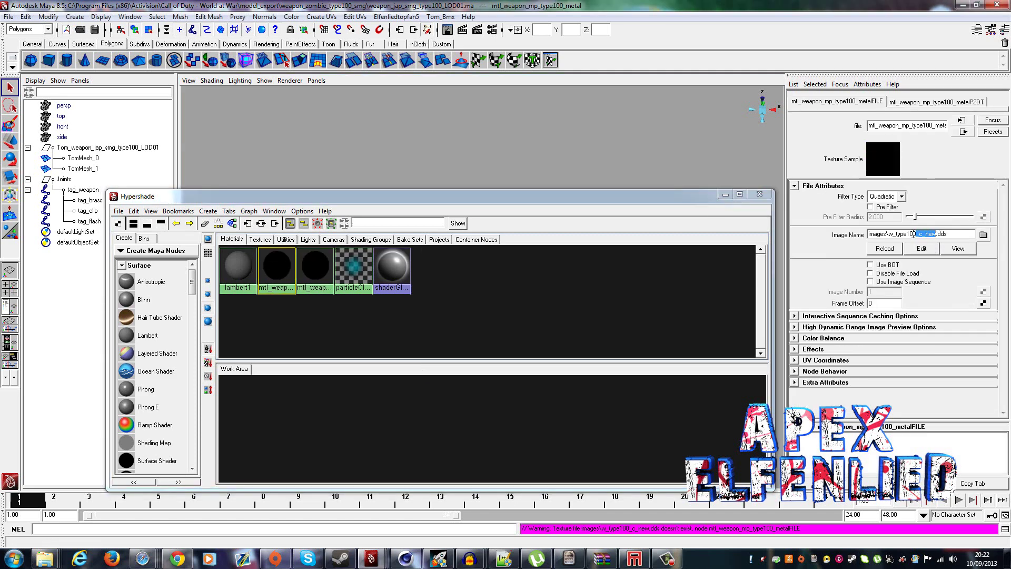
left_click_drag(914, 234, 897, 232)
Browse for the metal texture image and rename the raygun_mark2_glow TGA file as w_type100_c_new in the red texure traill copy folder.
left_click(983, 235)
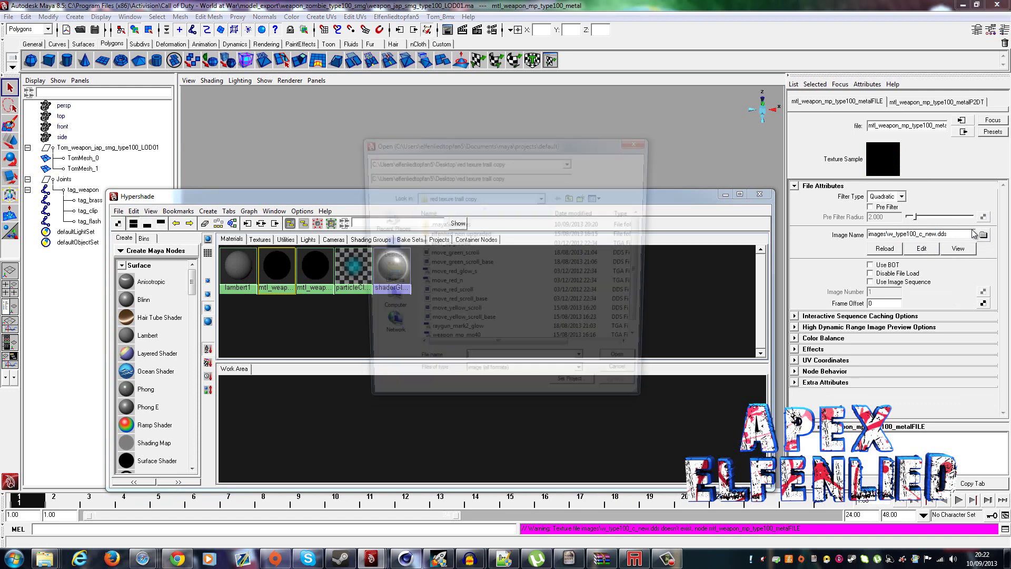
left_click(484, 305)
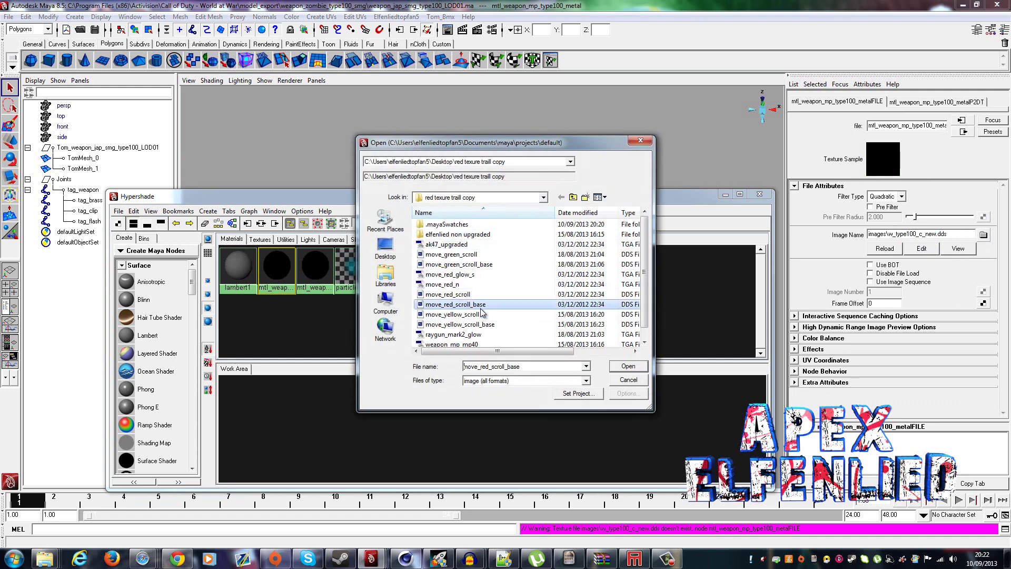
scroll(493, 308, "down", 1)
left_click(480, 326)
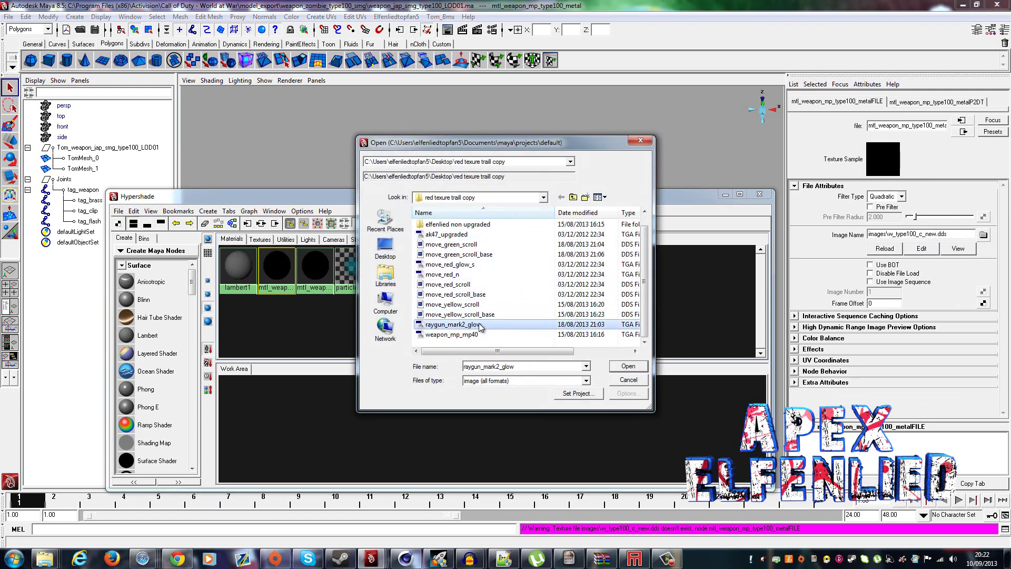
right_click(481, 326)
left_click(506, 299)
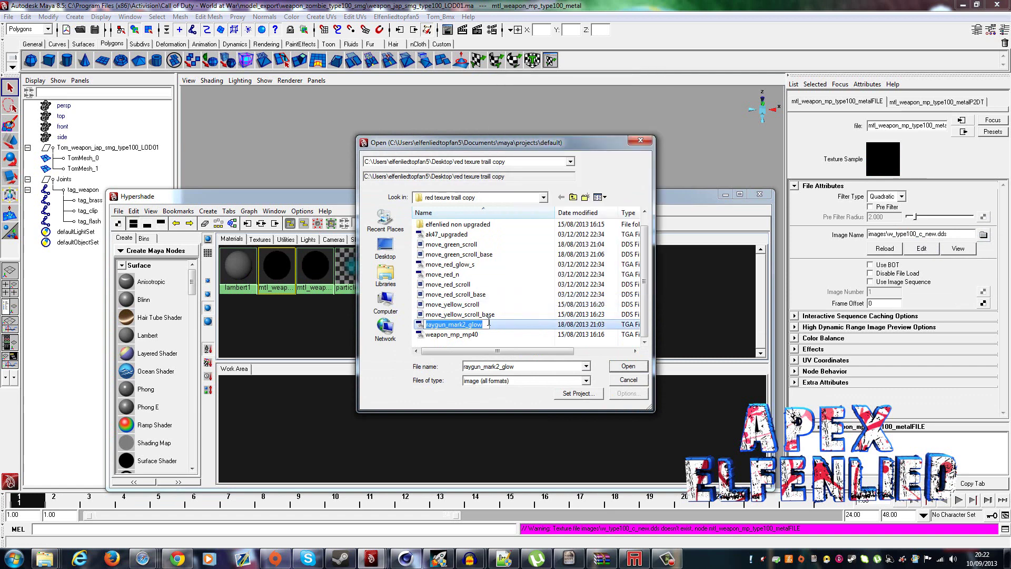
type("w_type100_c_new")
key("Return")
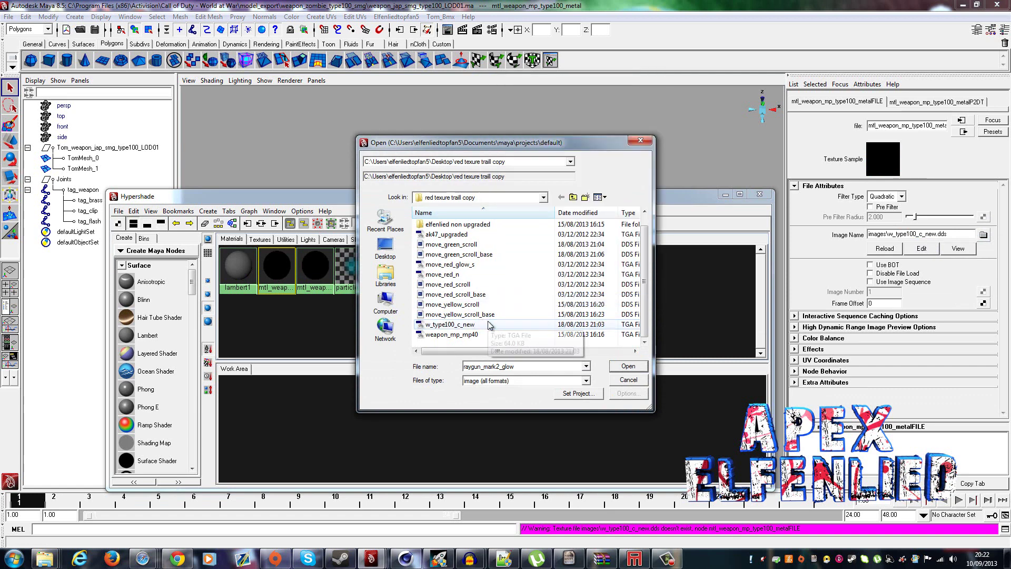
Load the selected TGA as the metal material's texture, move the Hypershade aside to inspect the gun, and minimize it.
left_click(628, 366)
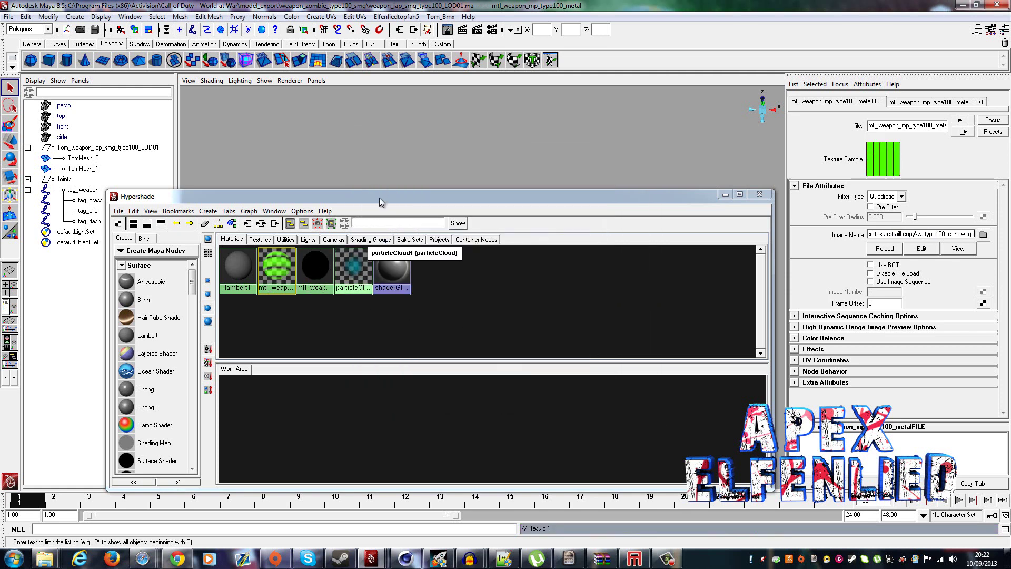
left_click_drag(379, 198, 371, 333)
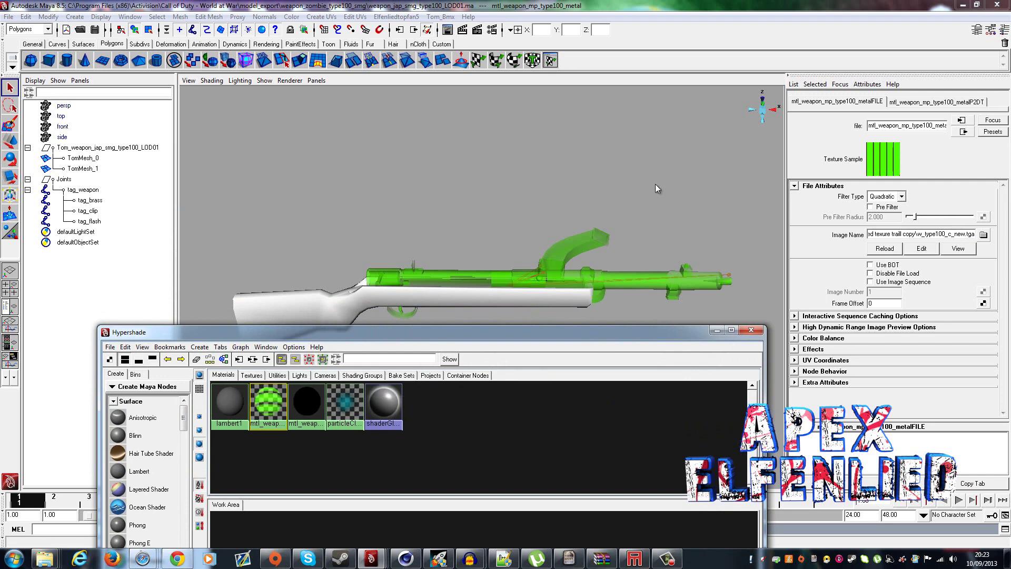
left_click(717, 330)
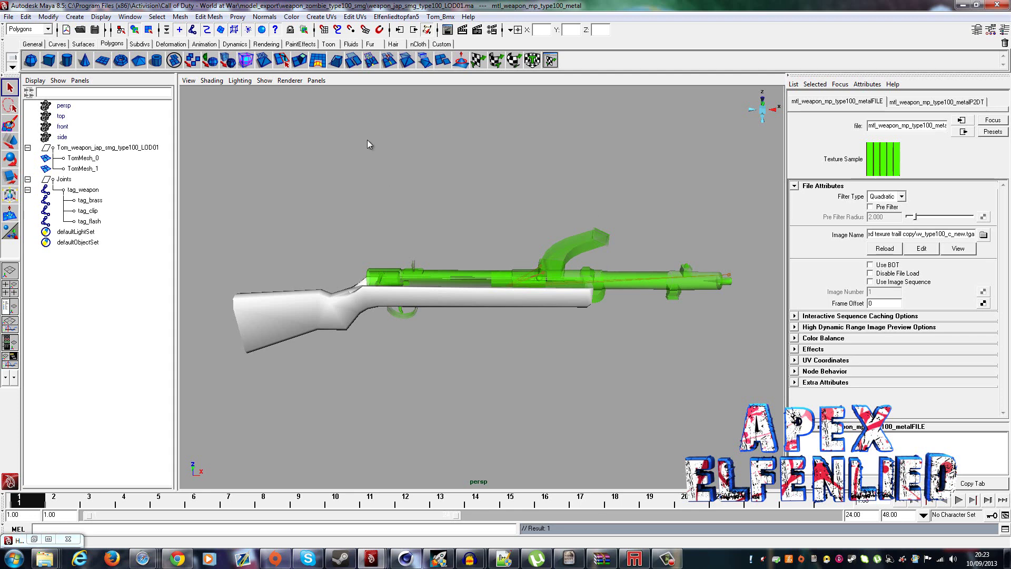
Open the COD Model Exporter and add a new entry to its modification list.
left_click(396, 16)
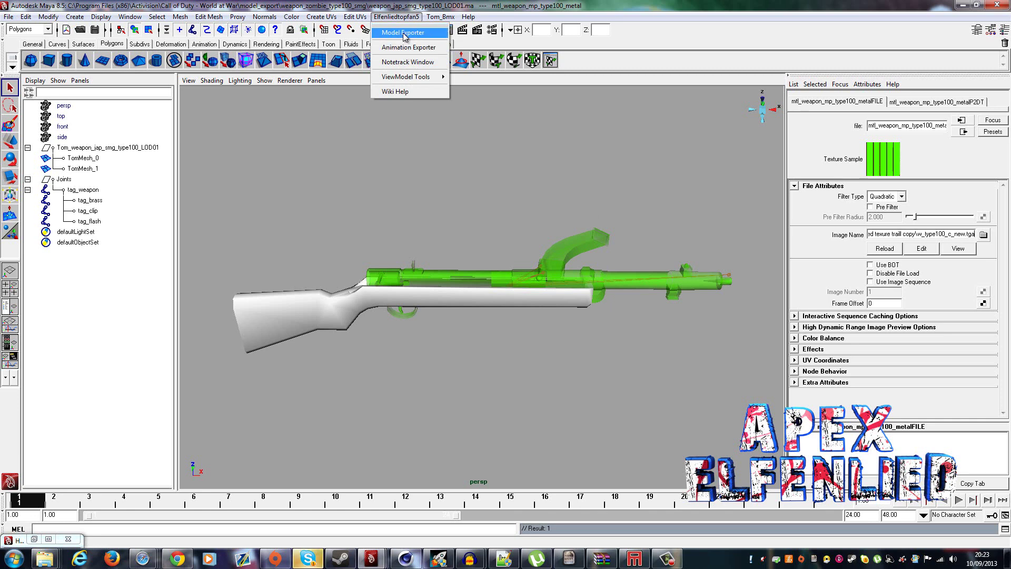
left_click(403, 32)
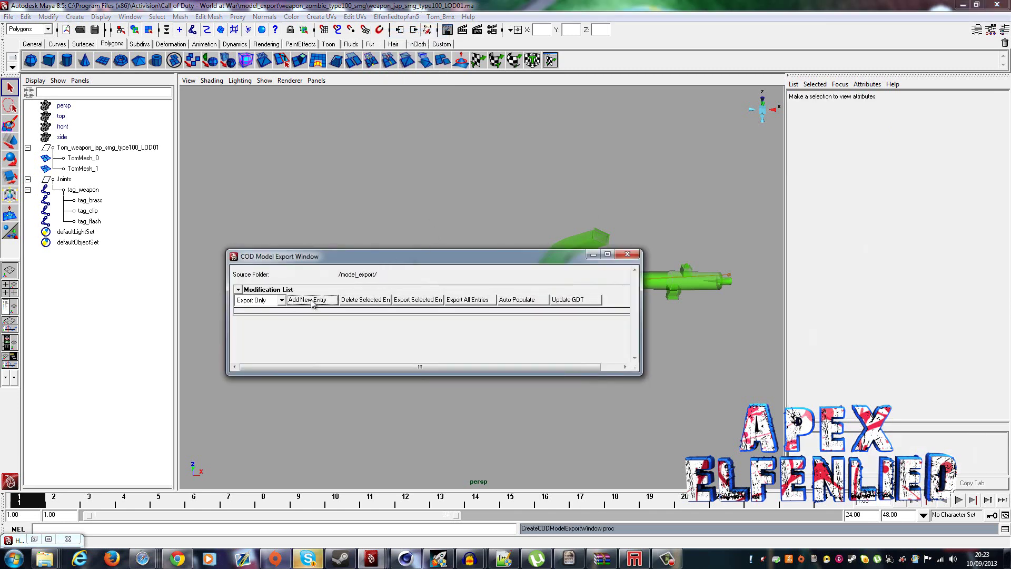
left_click(312, 301)
left_click(252, 301)
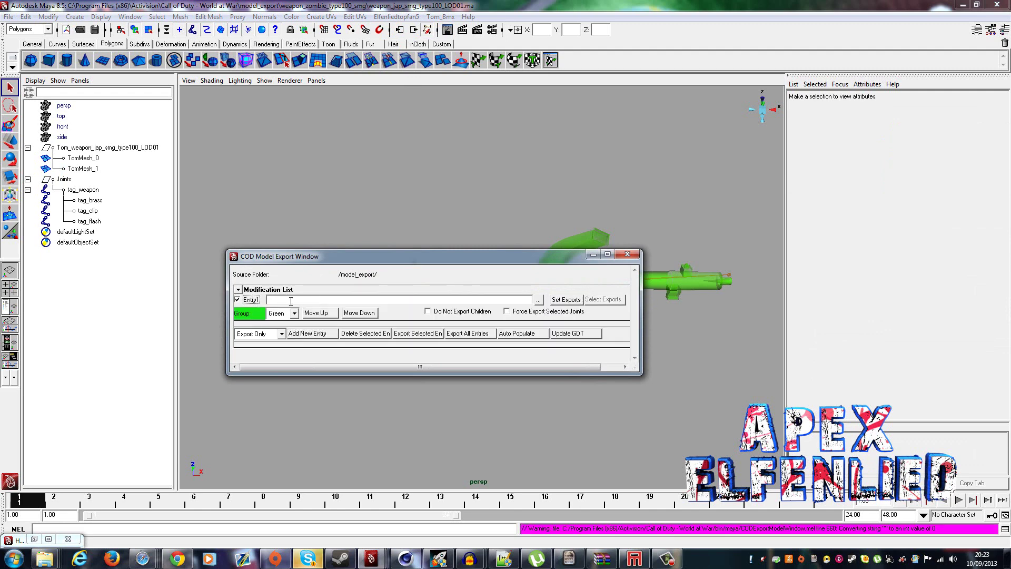
left_click(529, 312)
Browse for Entry1's export path and go to the Call of Duty - World at War folder in Program Files (x86)\Activision.
left_click(538, 299)
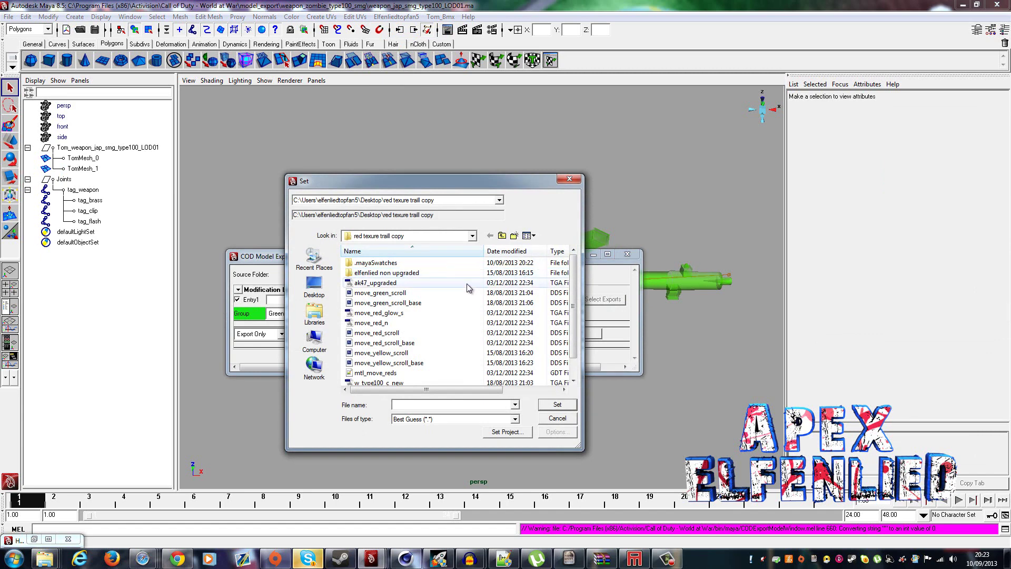
left_click(502, 235)
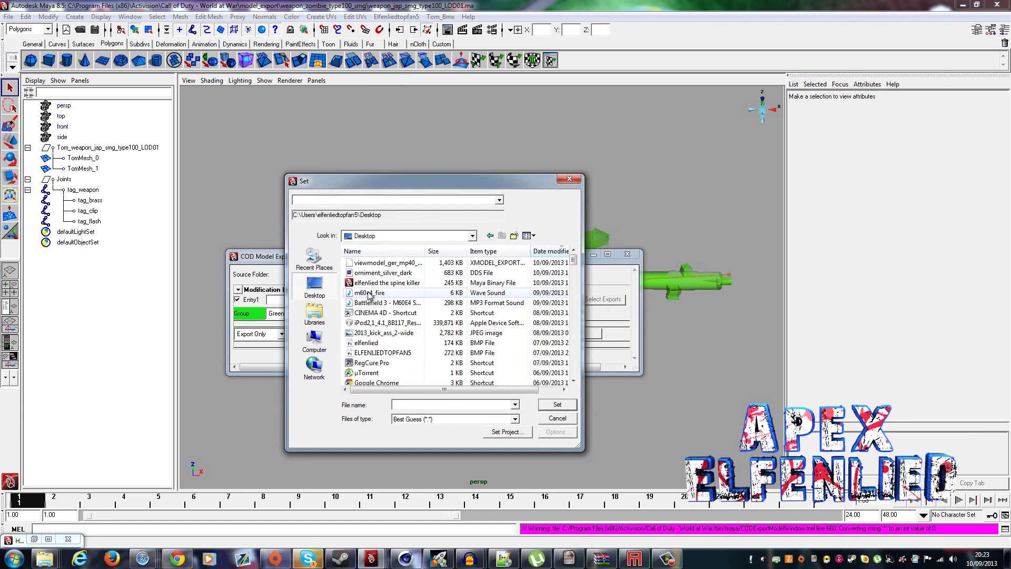
left_click(315, 341)
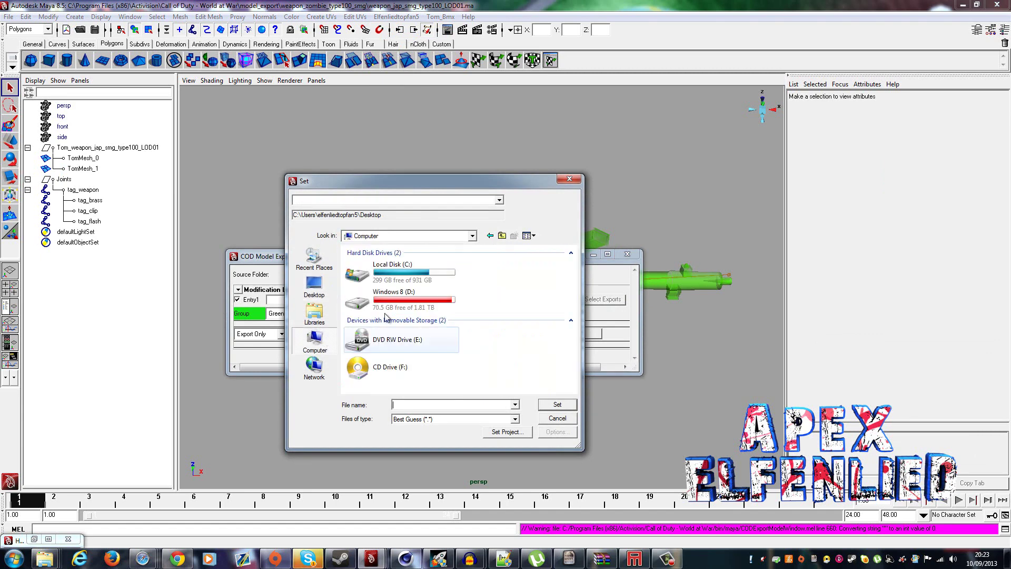
double_click(406, 285)
double_click(406, 342)
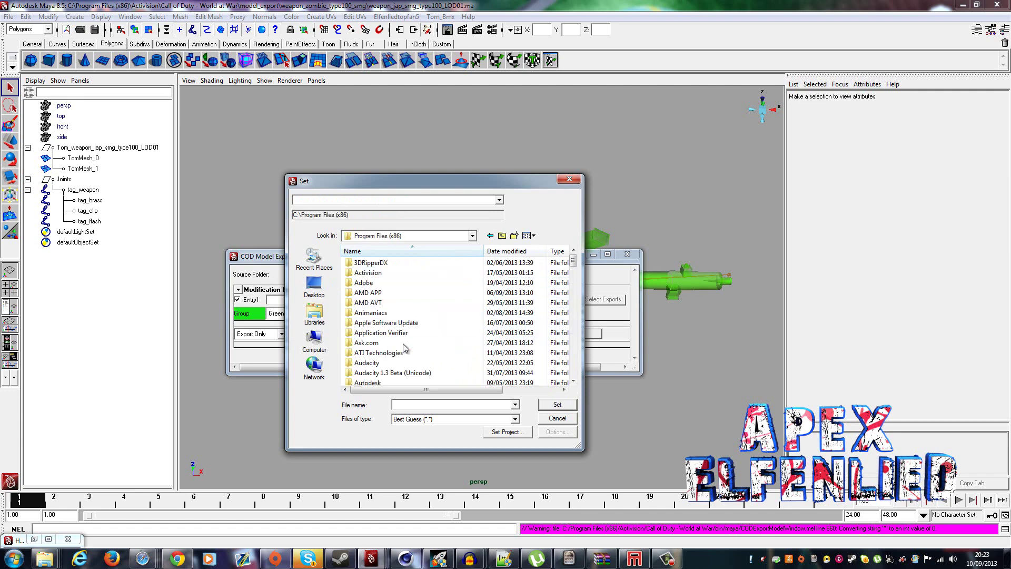
double_click(399, 273)
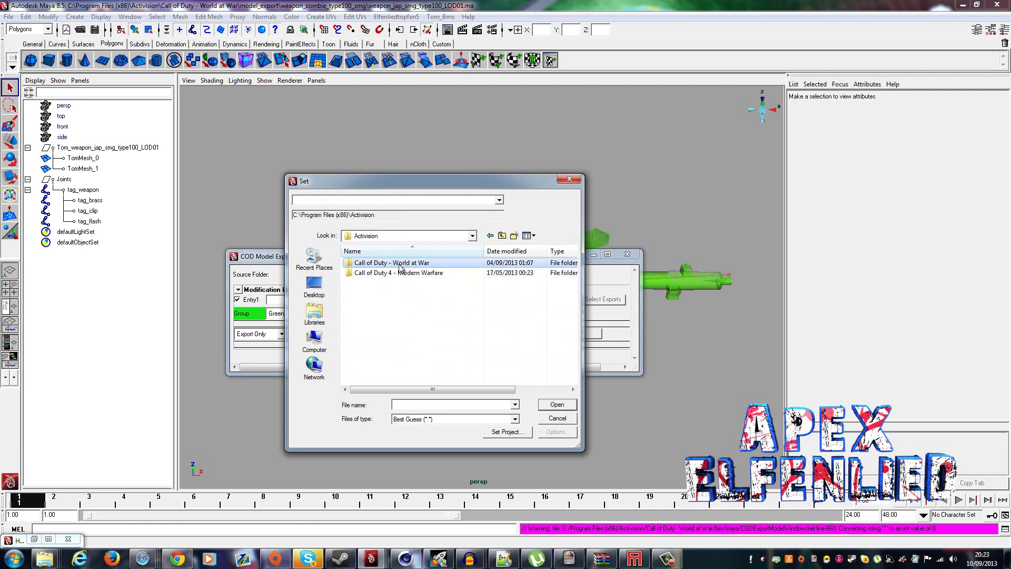
left_click(400, 263)
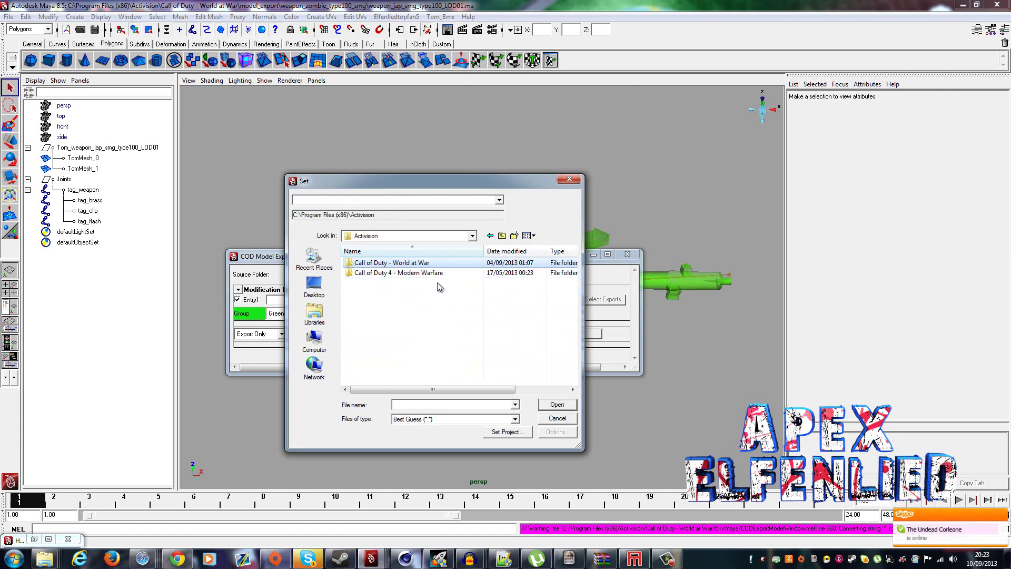
double_click(441, 263)
double_click(441, 264)
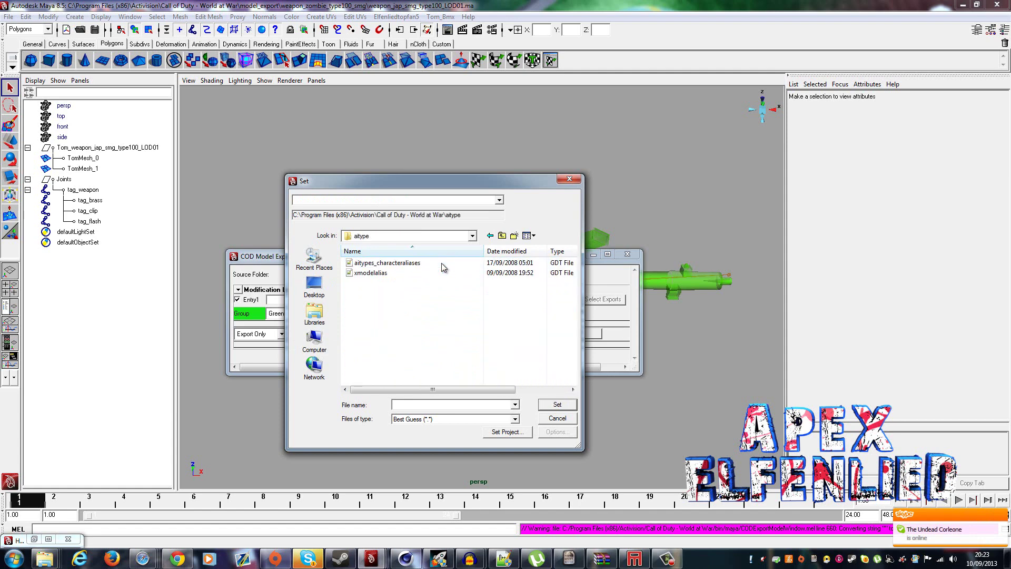
left_click(490, 235)
Go to the weapon_zombie_type100_smg folder inside model_export.
scroll(436, 299, "down", 3)
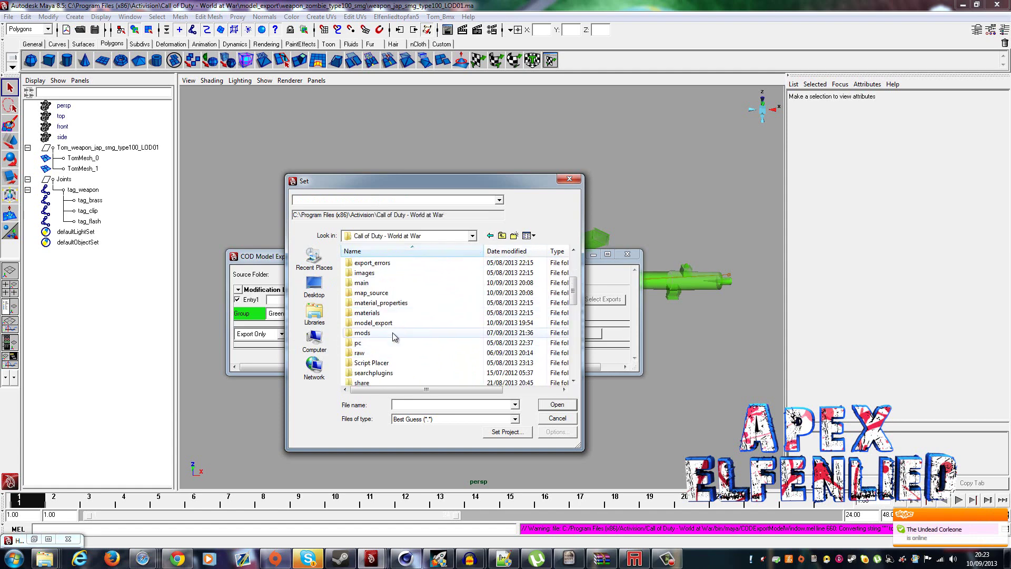
double_click(405, 322)
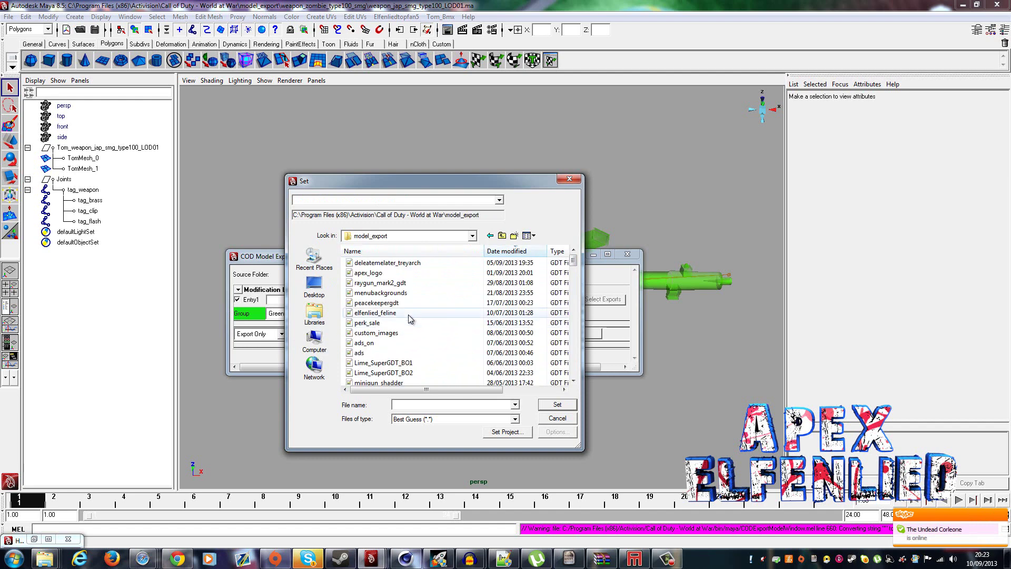
scroll(409, 318, "down", 5)
double_click(403, 329)
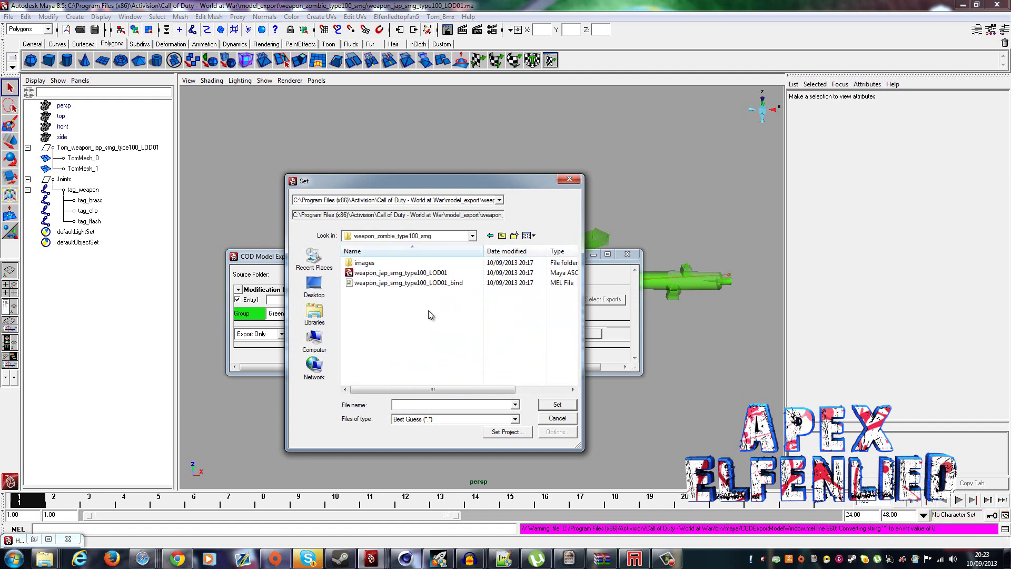
Set Entry1's export path to weapon_jap_smg_type100_LOD01 on the Desktop and enable Force Export Selected Joints.
left_click(412, 273)
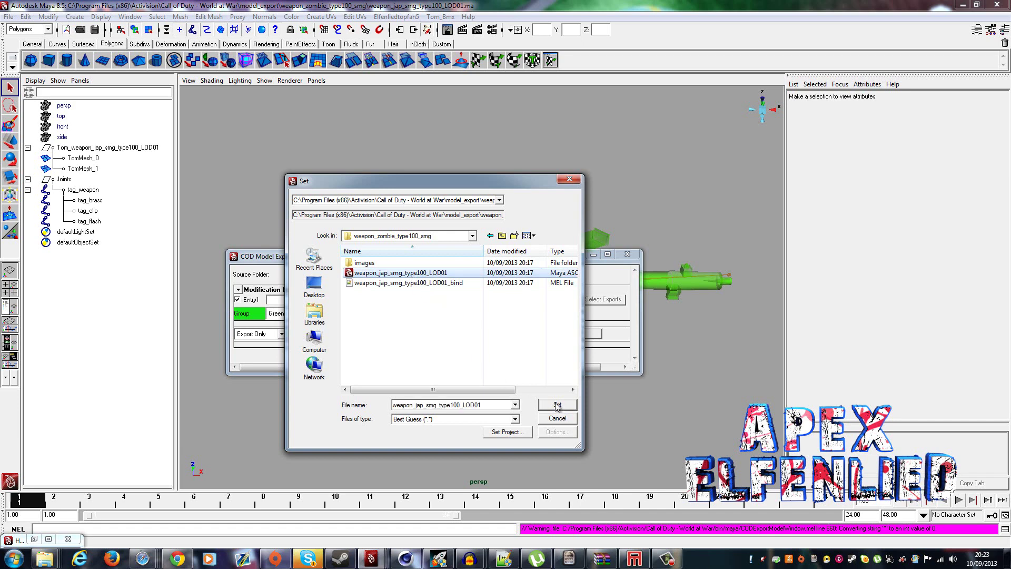
left_click(314, 287)
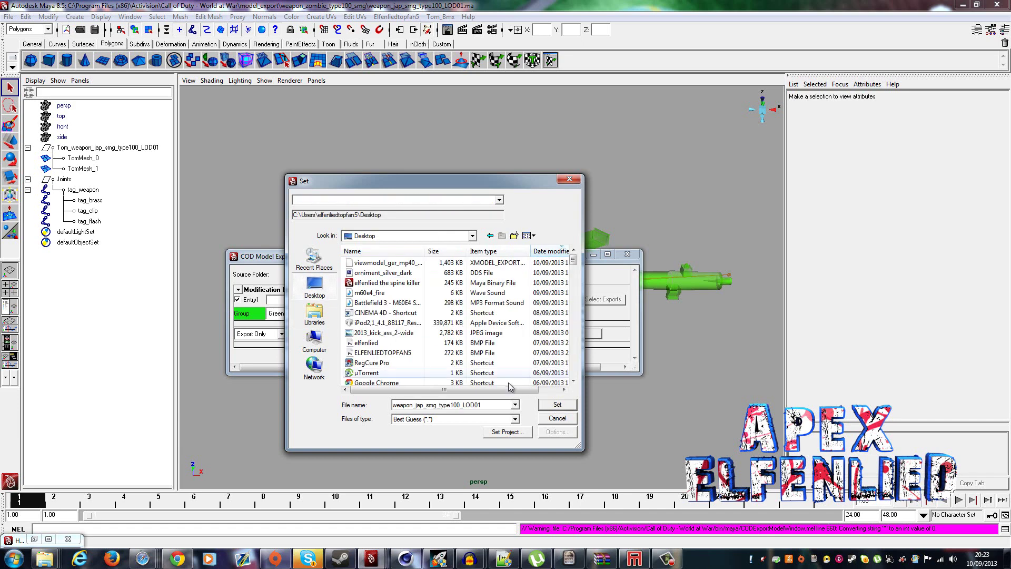
left_click(557, 405)
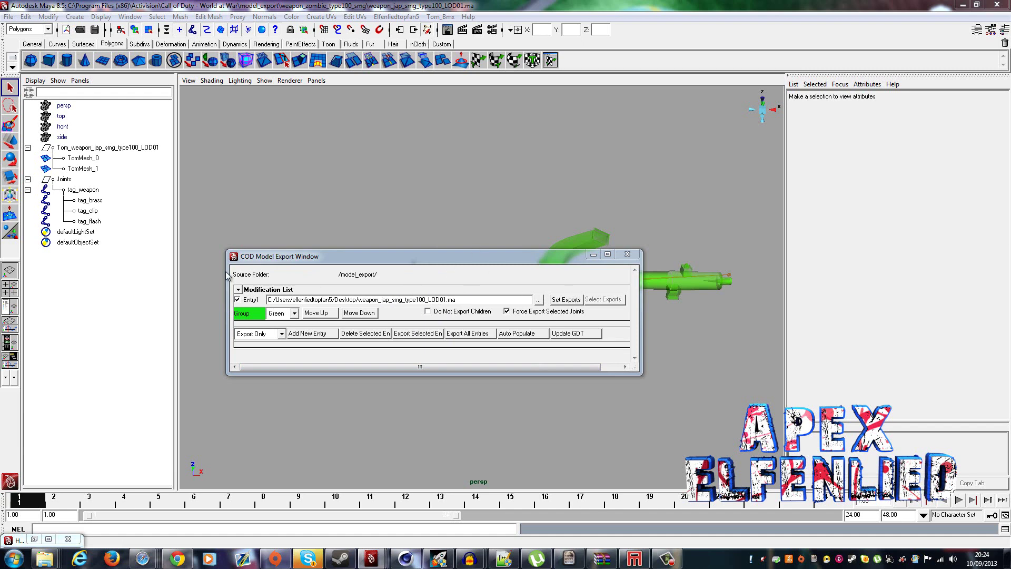
Select the weapon mesh group and joints with their full hierarchy and set them as Entry1's exports.
left_click(79, 148)
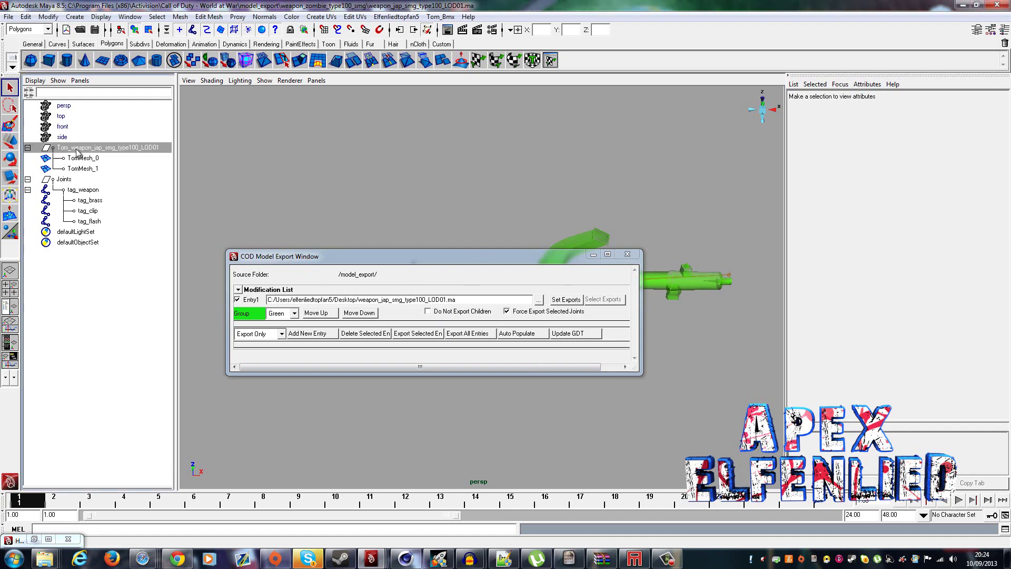
left_click(89, 221, "shift")
left_click(25, 16)
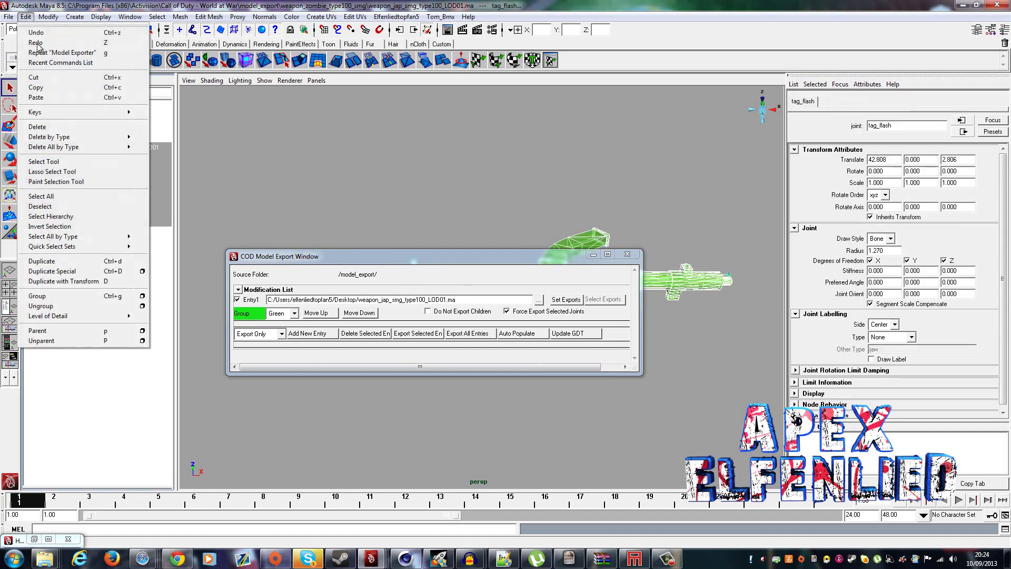
left_click(51, 216)
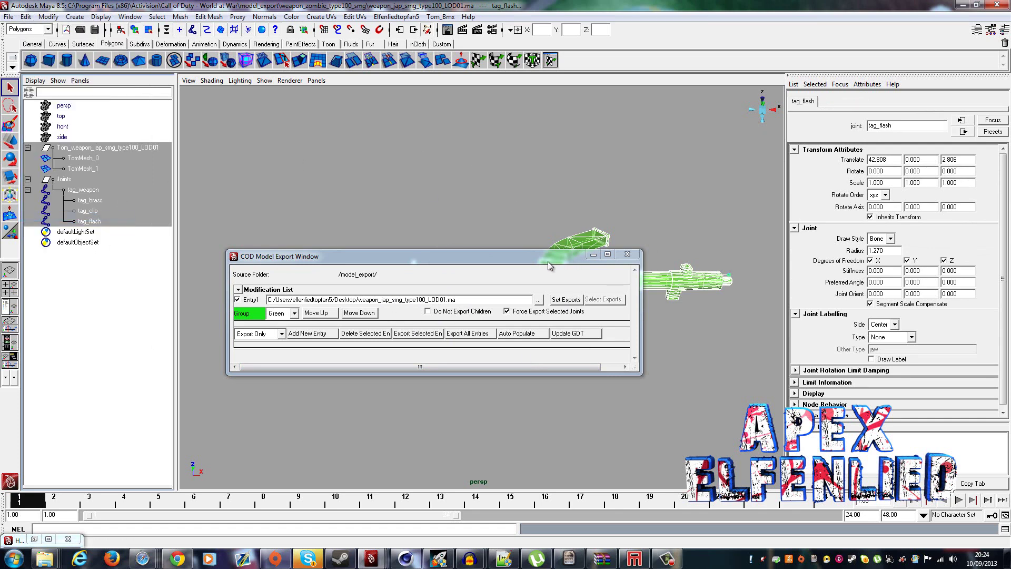
left_click_drag(547, 263, 573, 222)
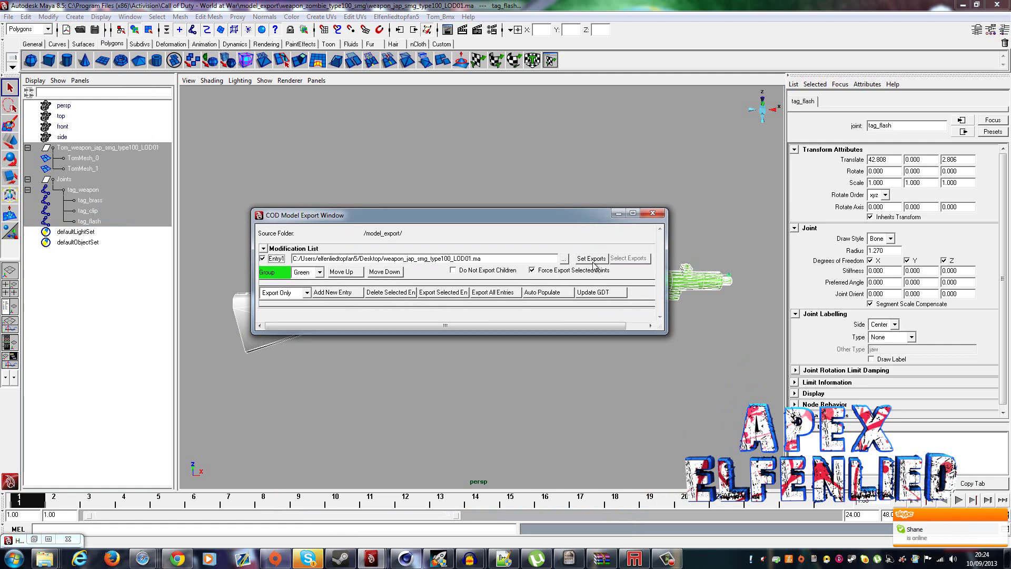
left_click(592, 258)
left_click(629, 260)
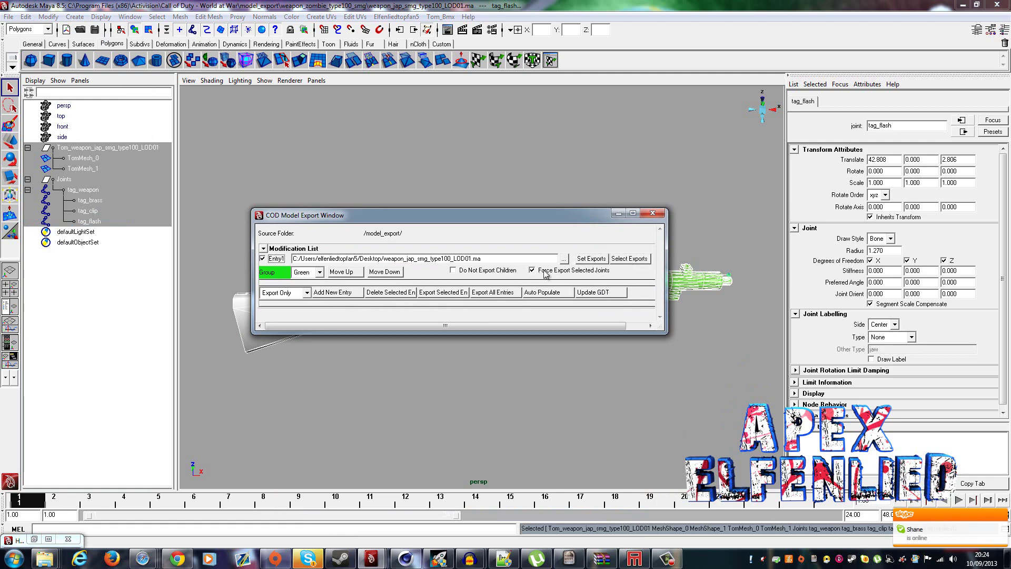
Export the selected entry, saving the scene changes, and minimize the export window and Maya.
left_click(447, 294)
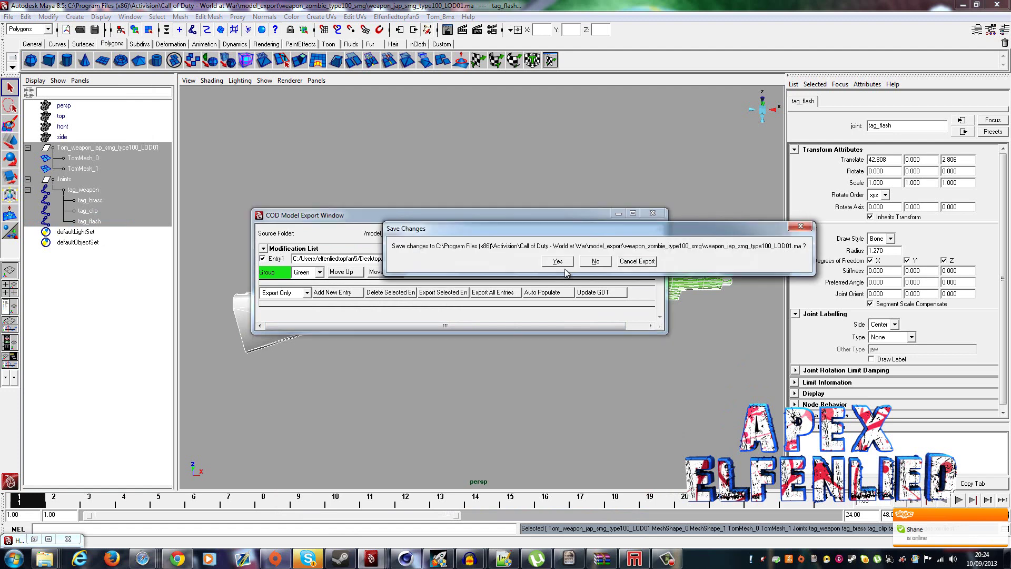
left_click(559, 261)
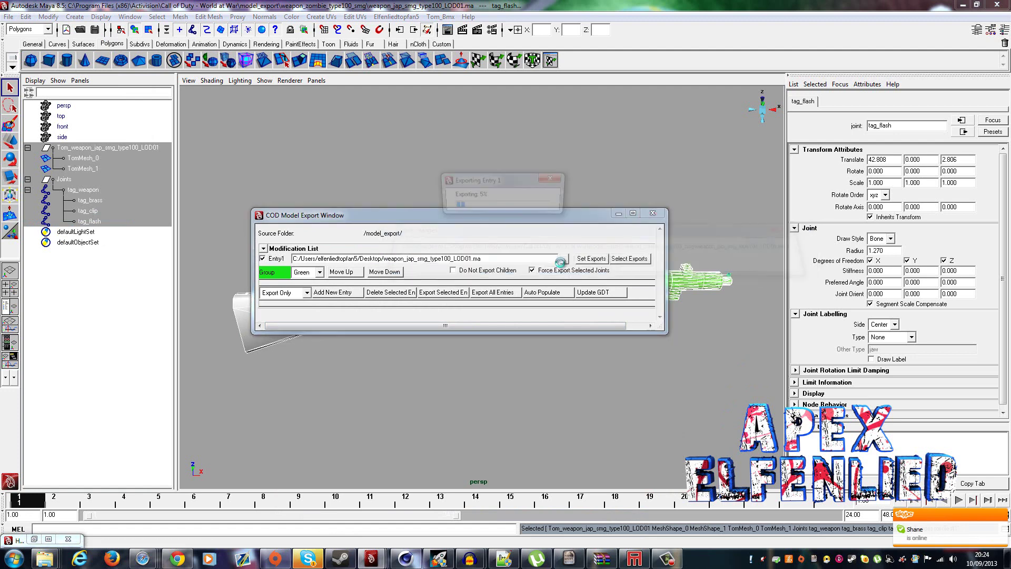
left_click(619, 213)
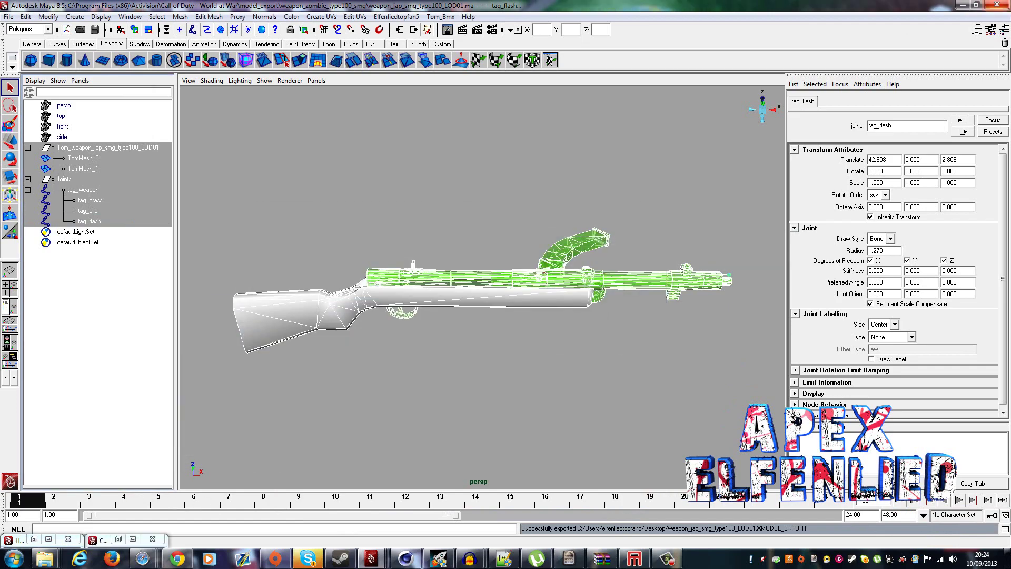
left_click(963, 5)
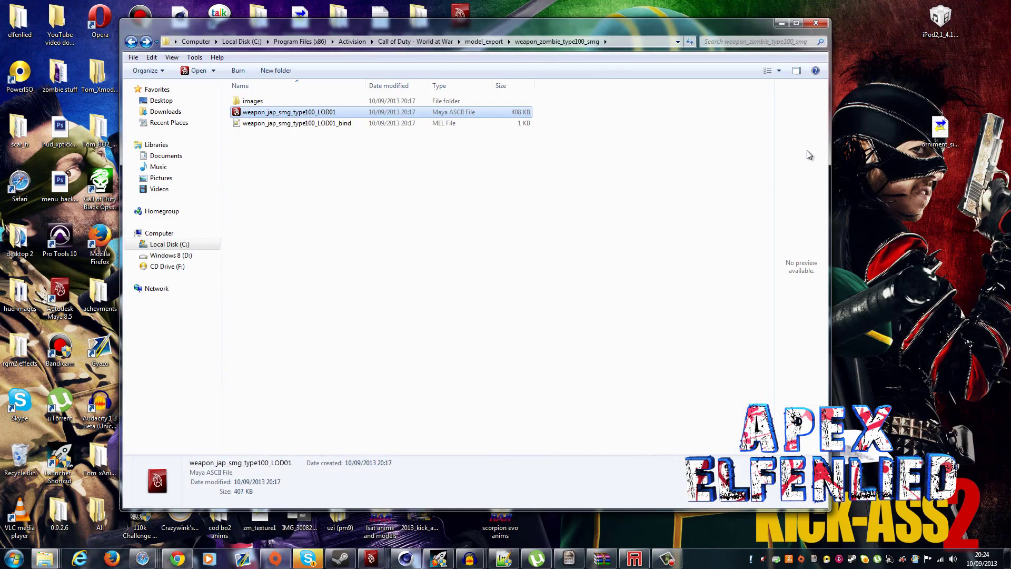
Clear the folder window off the desktop and copy the exported weapon_jap_smg_type100_LOD01 XMODEL_EXPORT file.
left_click(778, 23)
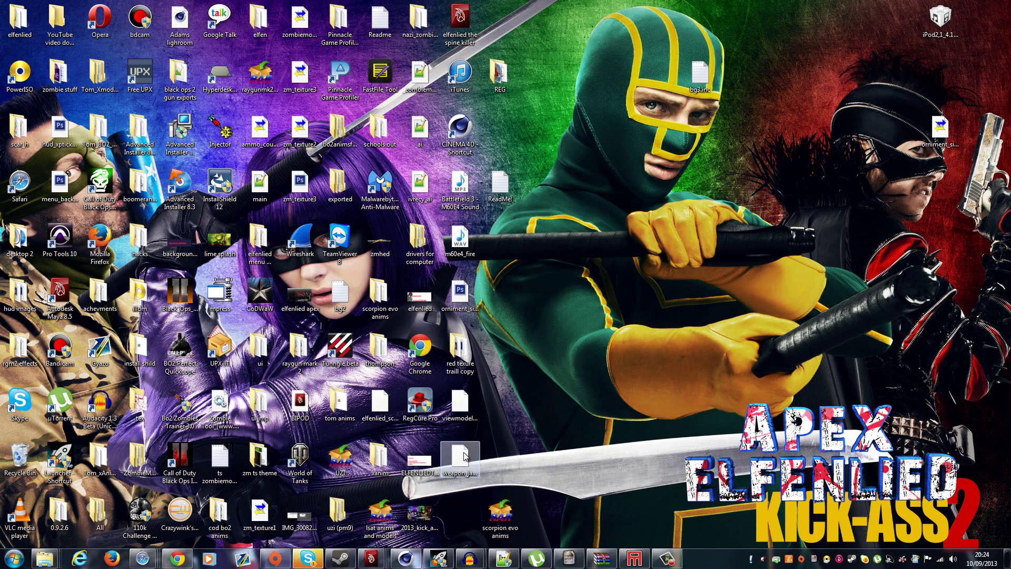
left_click(460, 459)
right_click(468, 459)
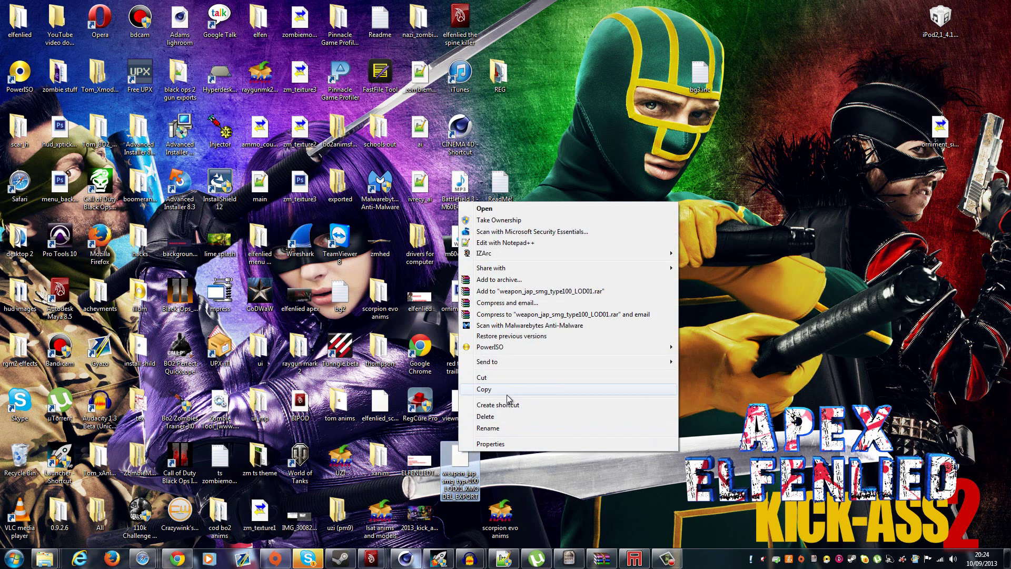
left_click(506, 394)
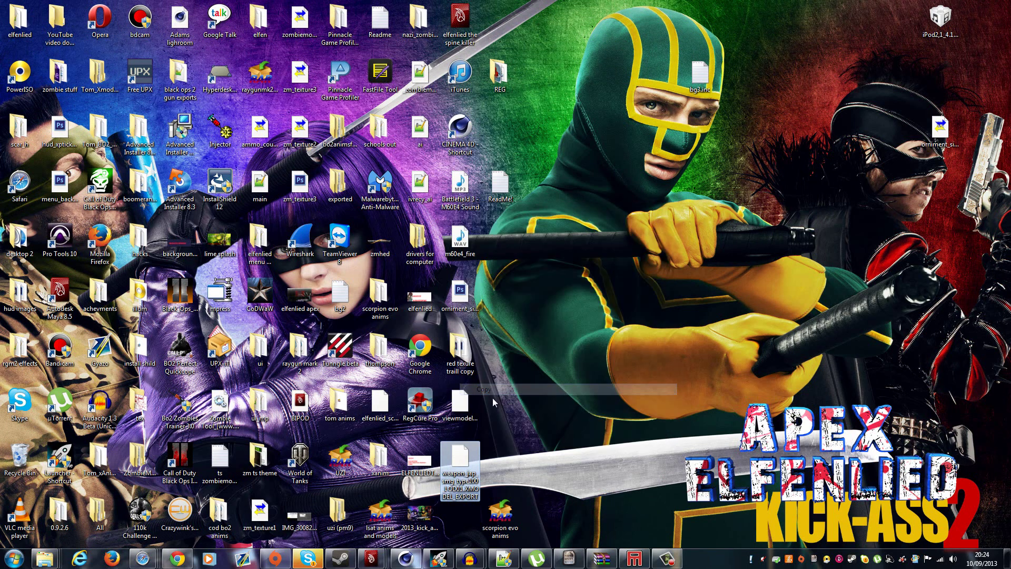
Paste the XMODEL_EXPORT file into the weapon_zombie_type100_smg folder, granting administrator permission.
left_click(177, 560)
left_click(177, 560)
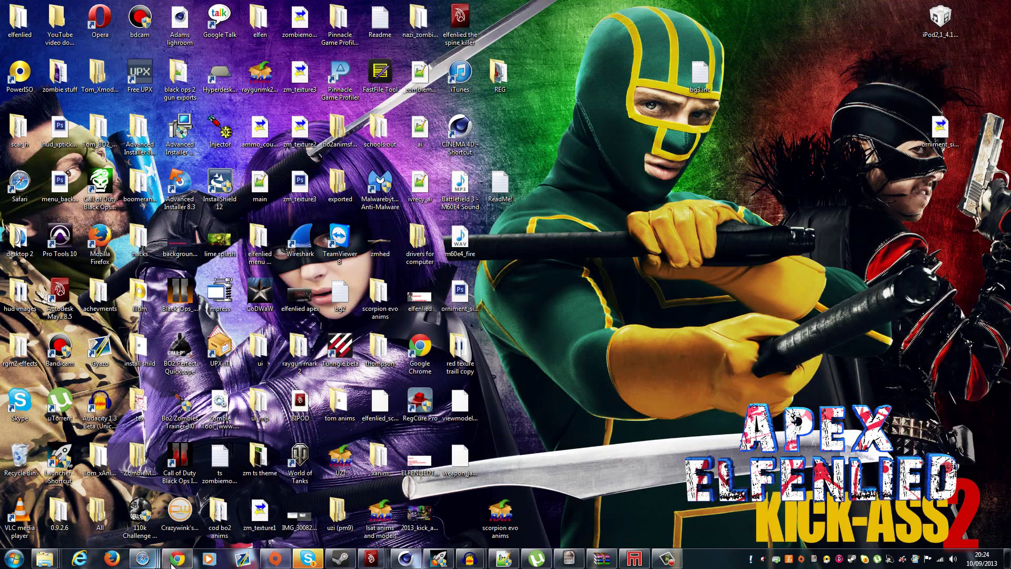
mouse_move(44, 558)
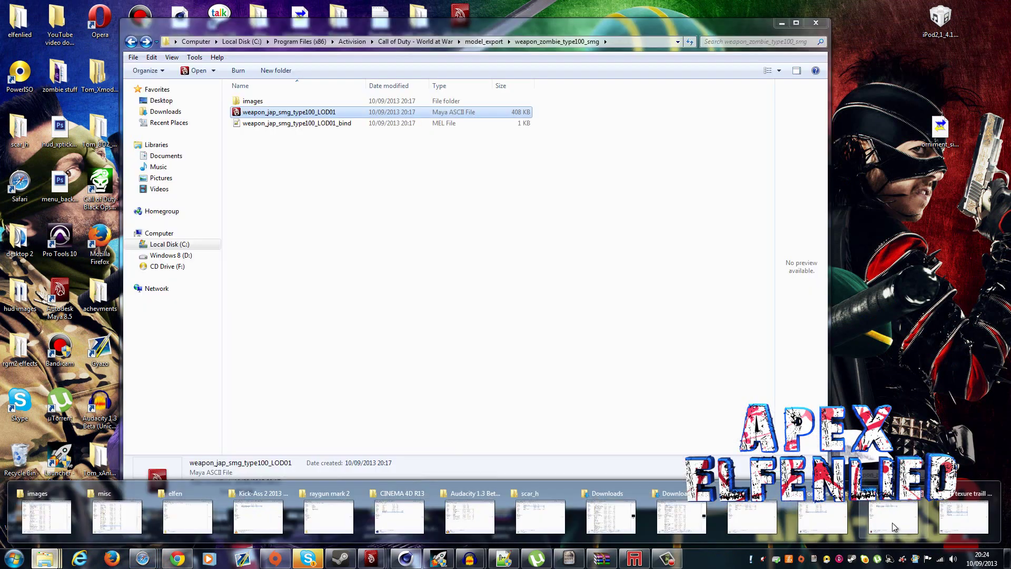
left_click(893, 526)
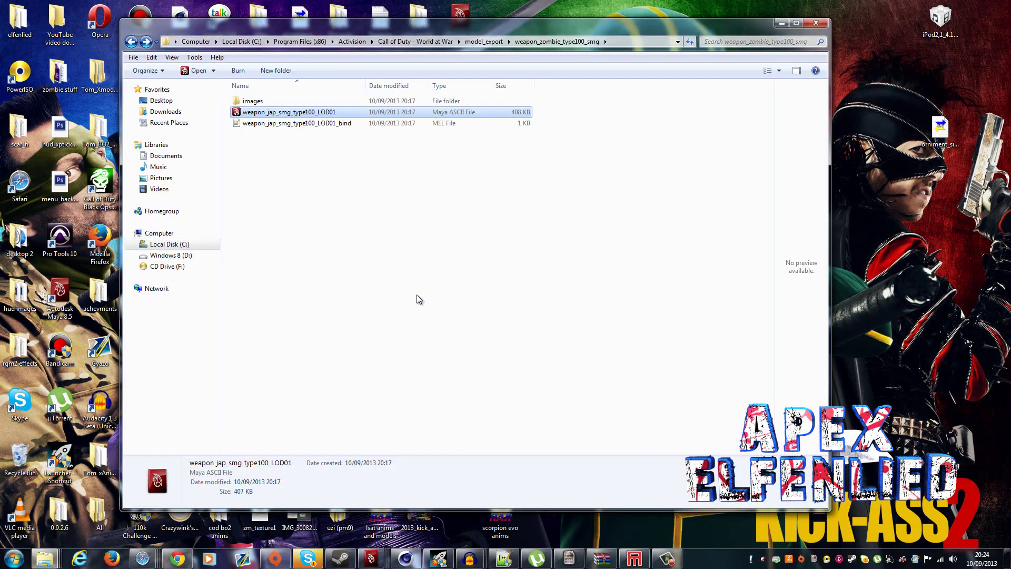
right_click(417, 295)
left_click(442, 383)
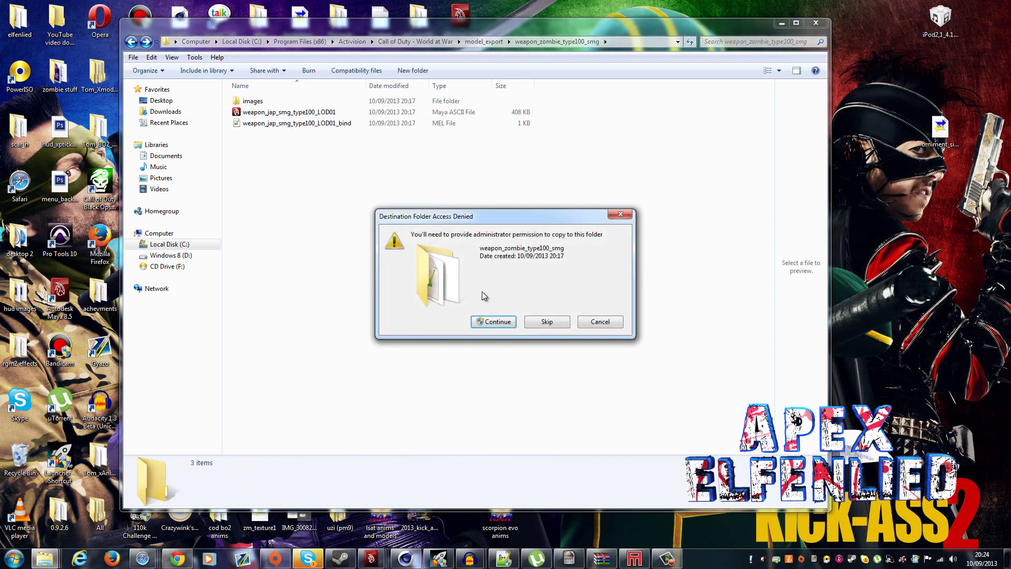
left_click(492, 322)
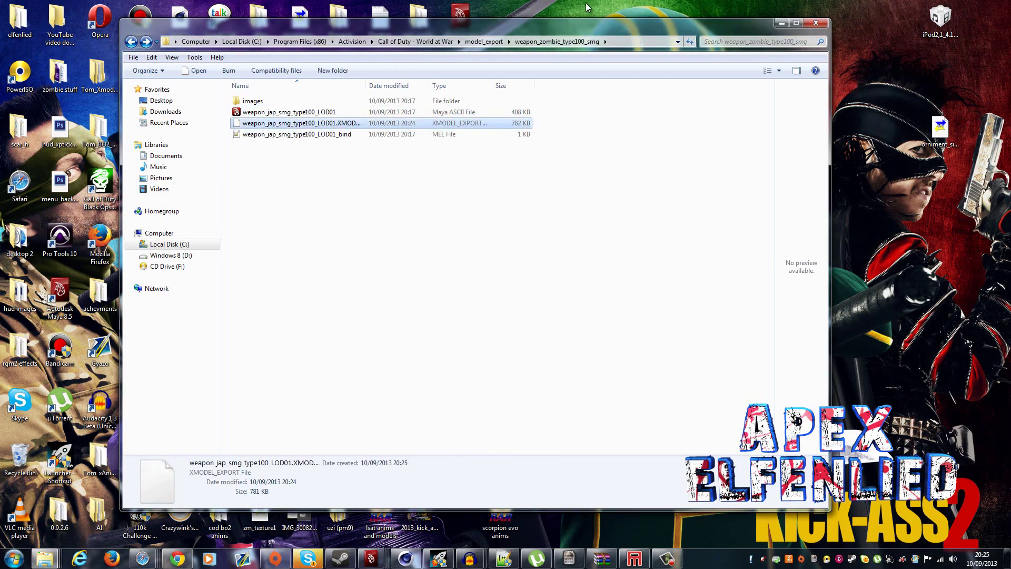
Copy w_type100_c_new, move_green_scroll and move_green_scroll_base from the desktop's red texure traill copy folder, and return to the weapon_zombie_type100_smg folder.
left_click_drag(592, 31, 976, 54)
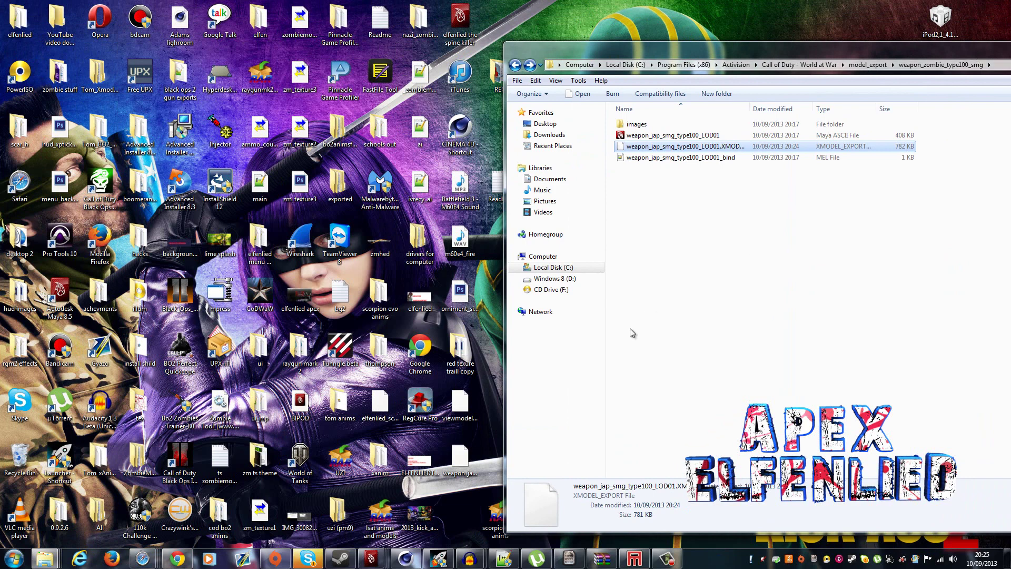
double_click(458, 350)
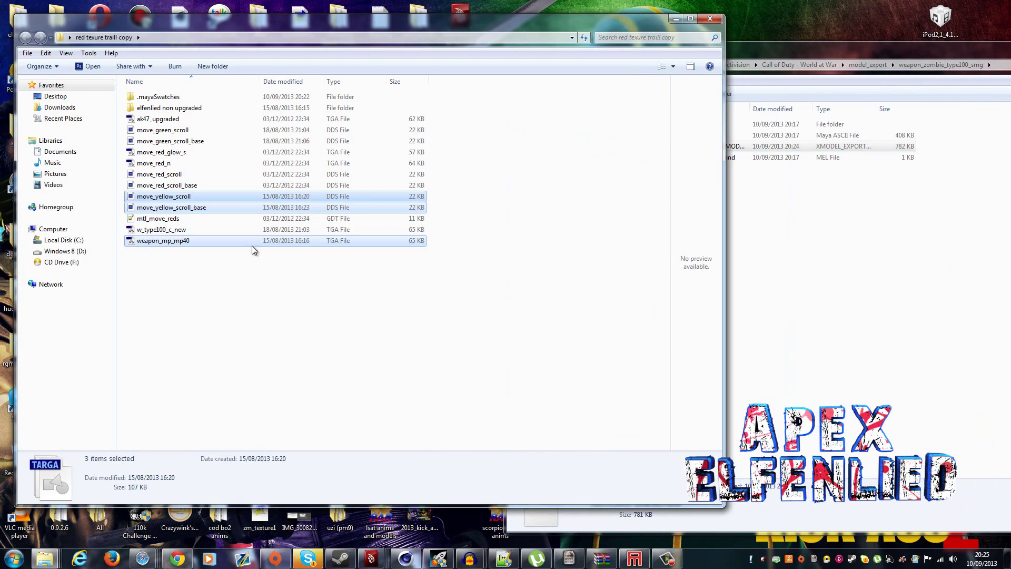
left_click(192, 278)
left_click(181, 232)
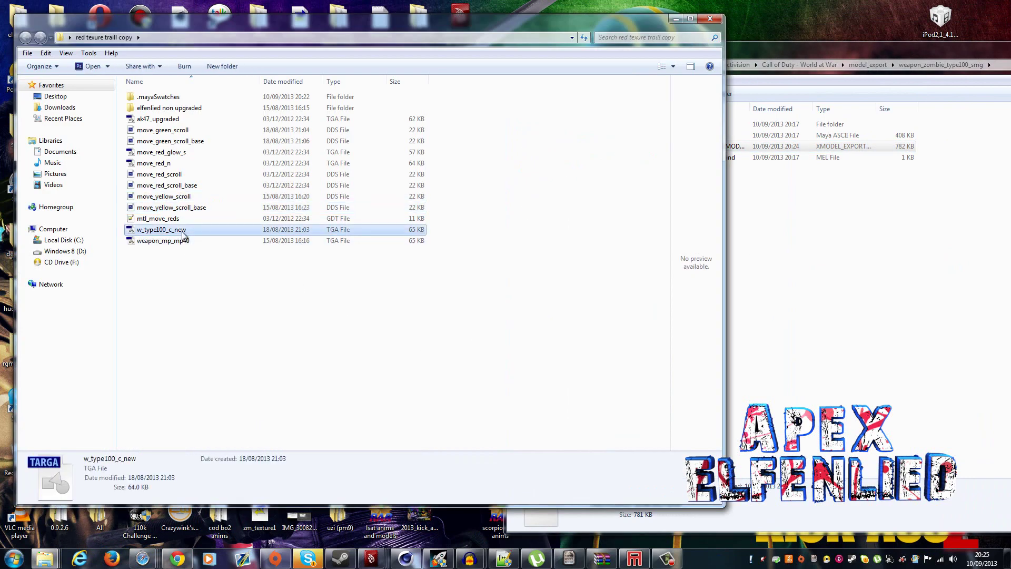
left_click(210, 140, "ctrl")
left_click(209, 130, "ctrl")
right_click(208, 135)
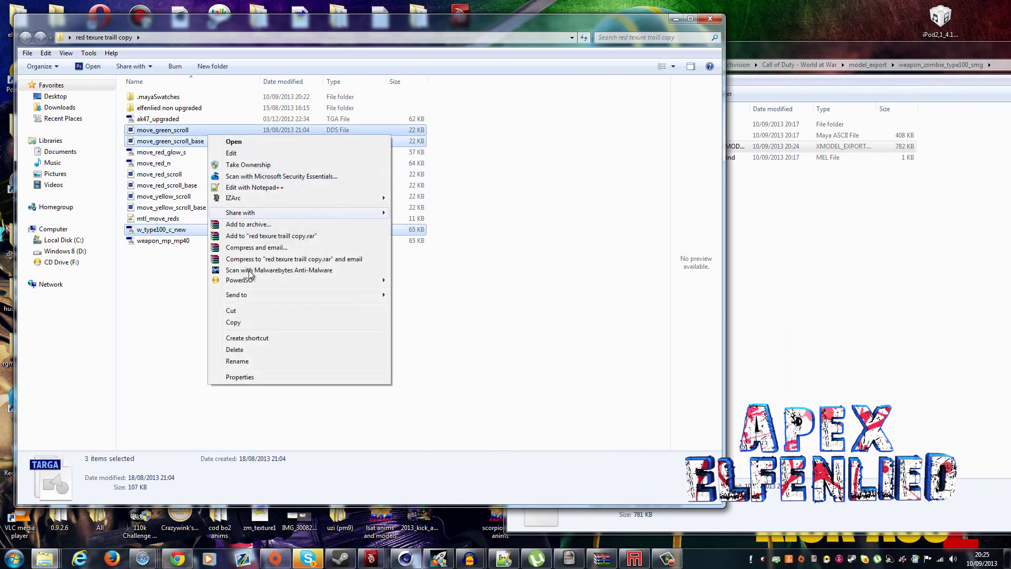
left_click(233, 322)
left_click(824, 336)
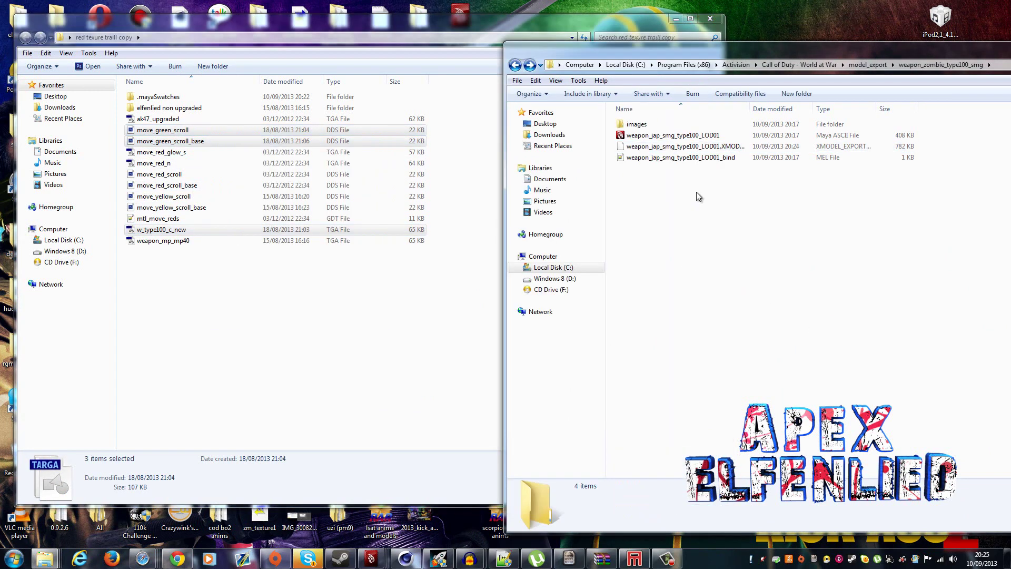
Paste the three copied texture files into the images folder of weapon_zombie_type100_smg, granting administrator permission.
double_click(678, 125)
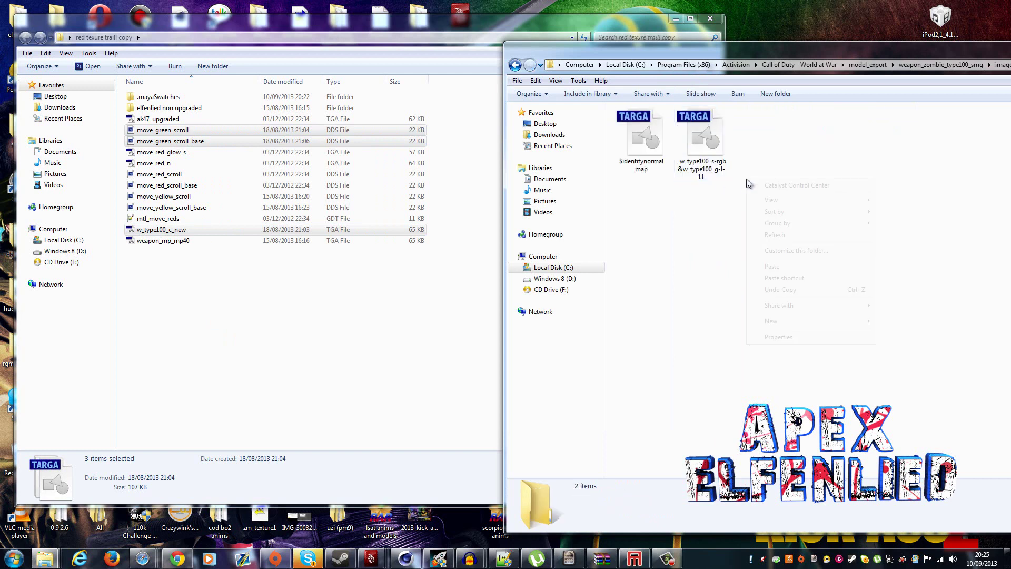
right_click(746, 178)
left_click(772, 266)
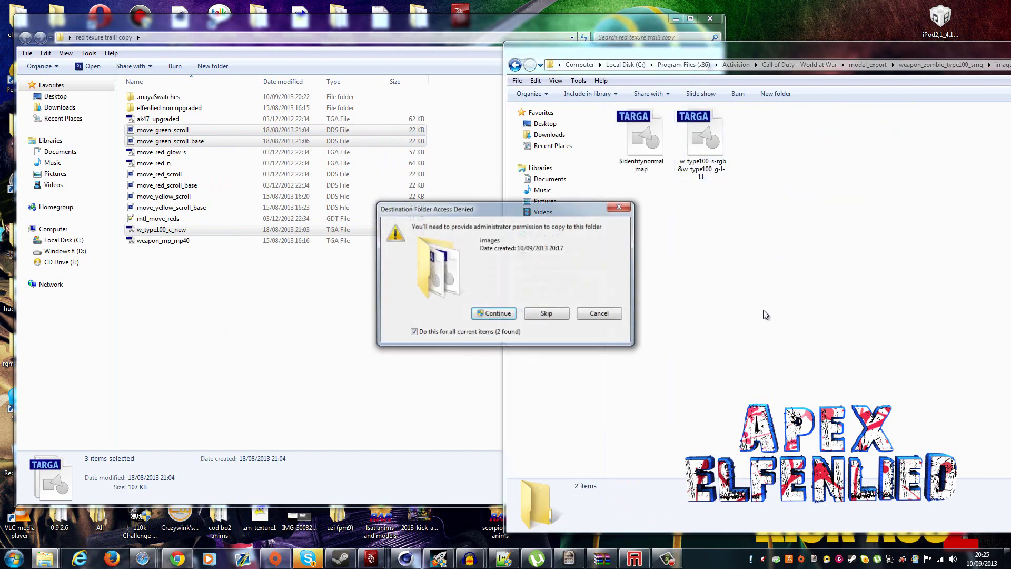
left_click(483, 314)
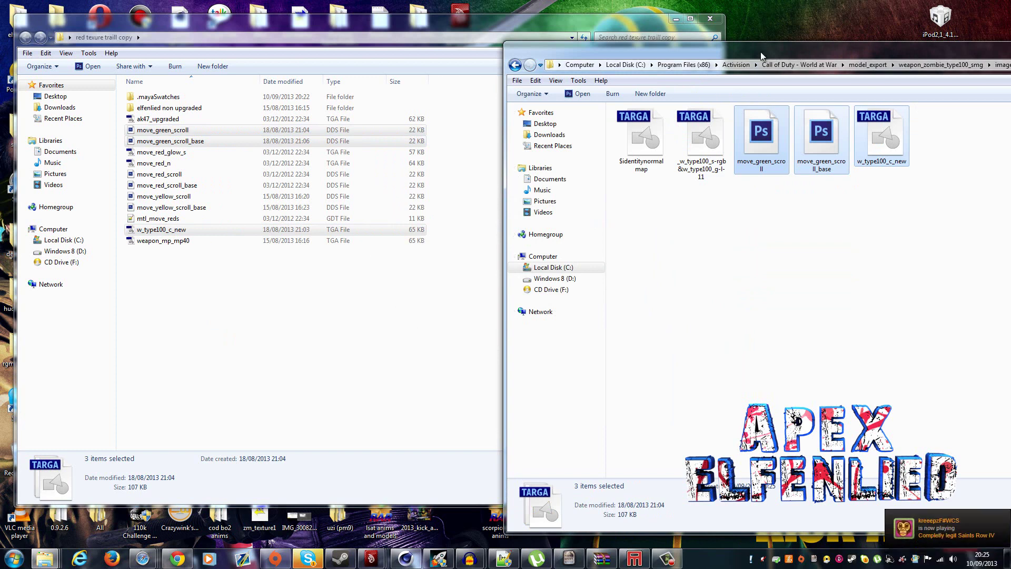
Minimize both folder windows and switch to the Asset Manager window.
left_click_drag(760, 51, 400, 45)
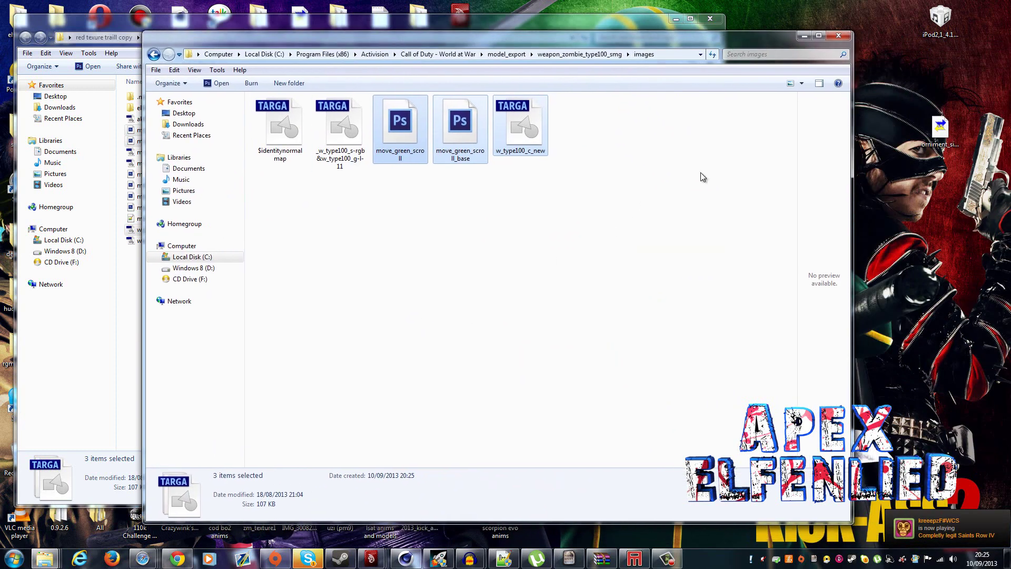
left_click(803, 35)
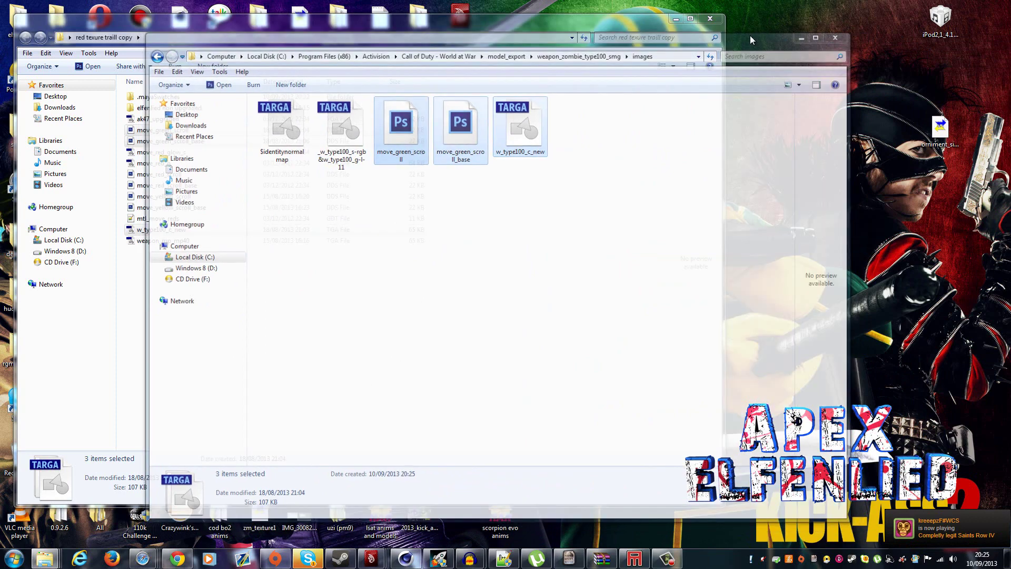
left_click(676, 19)
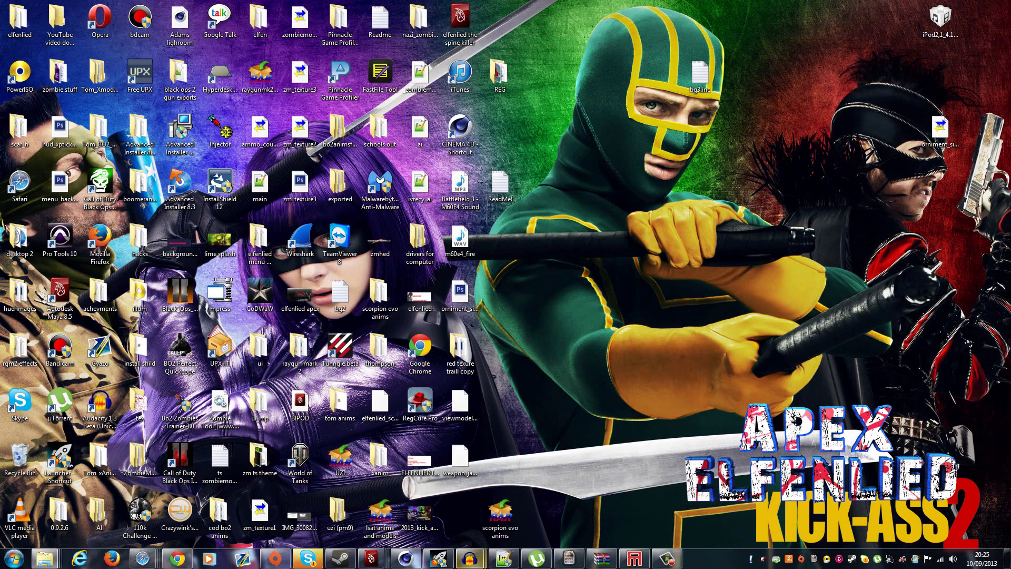
left_click(634, 560)
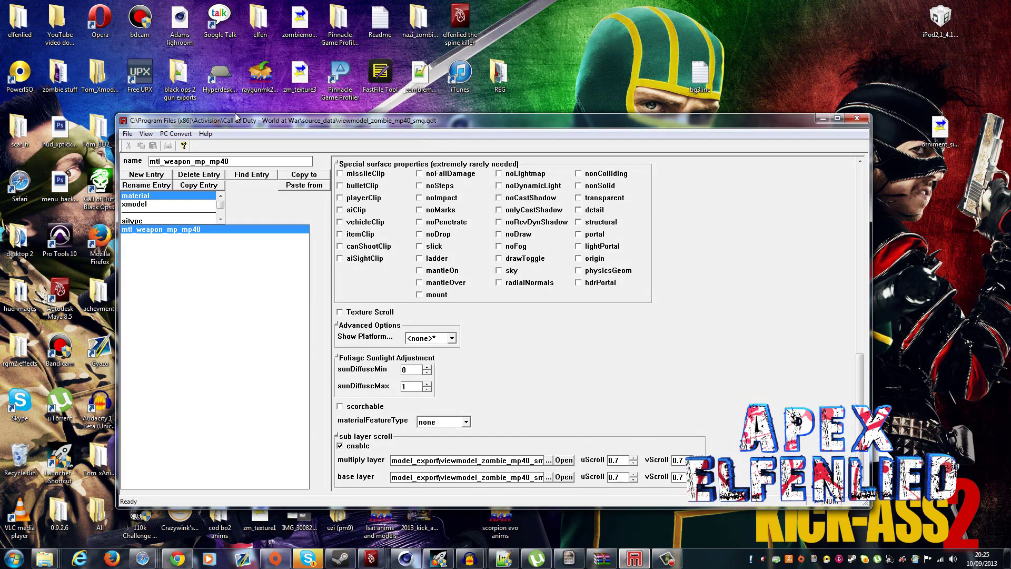
Open weapon_zombie_type100_smg.gdt from the World at War source_data folder.
left_click(128, 134)
left_click(139, 158)
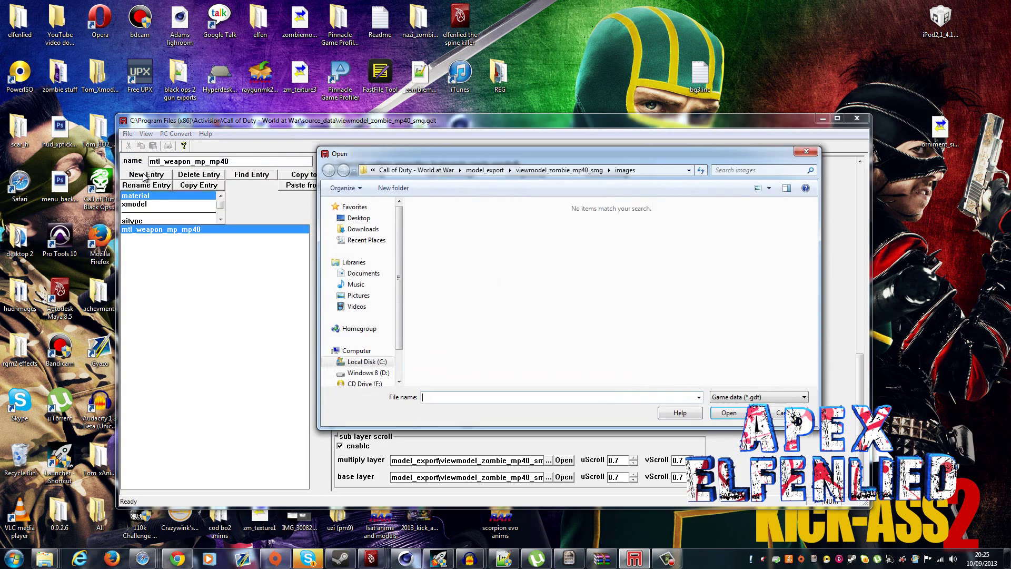
left_click(495, 170)
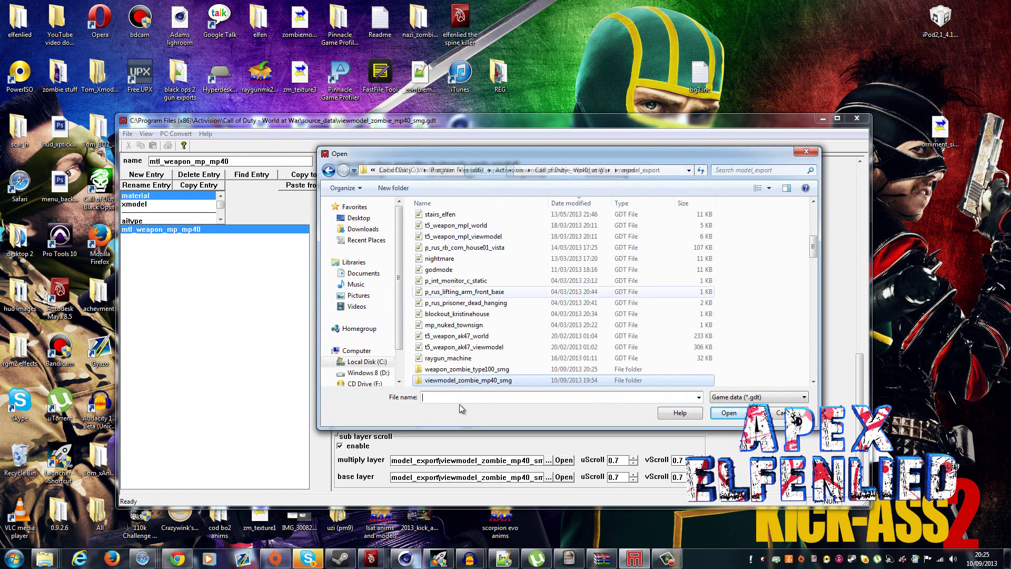
double_click(463, 371)
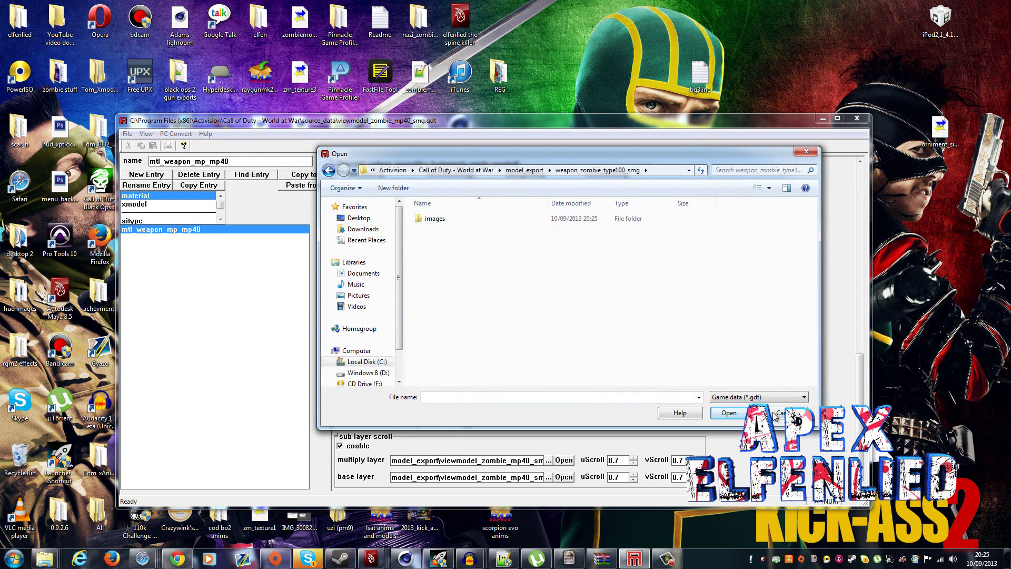
left_click(456, 170)
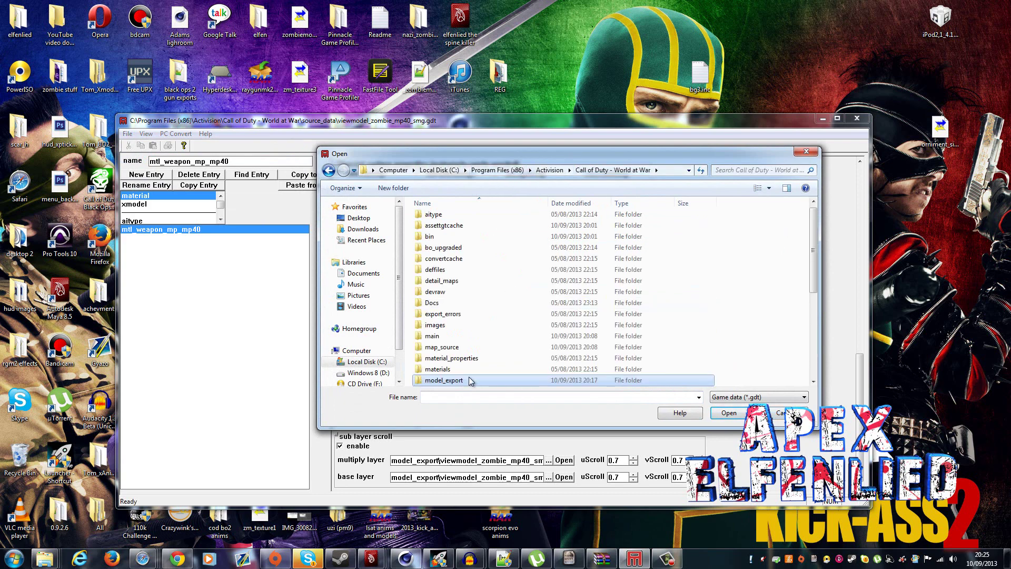
scroll(469, 358, "down", 5)
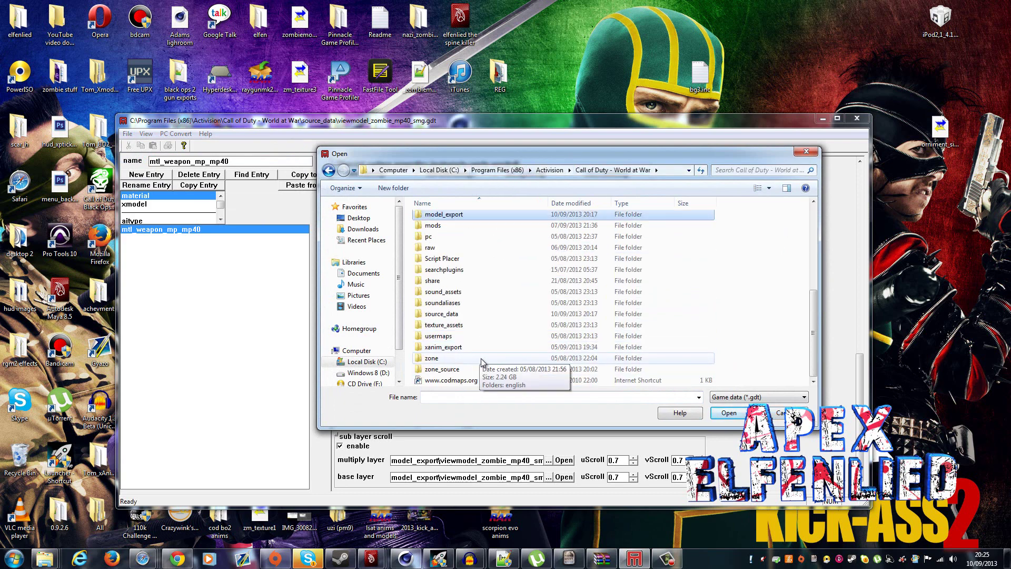
double_click(471, 314)
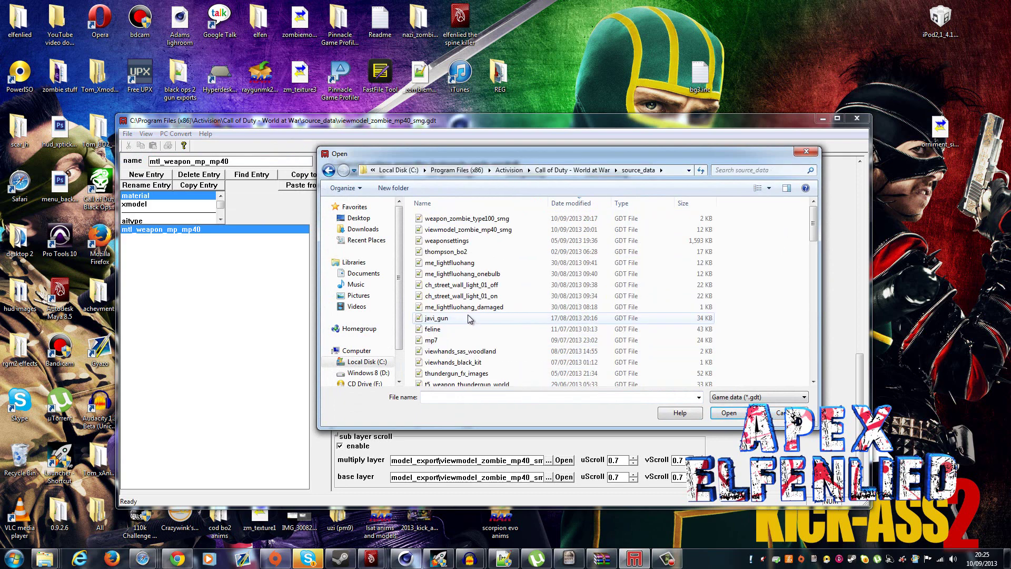
left_click(474, 219)
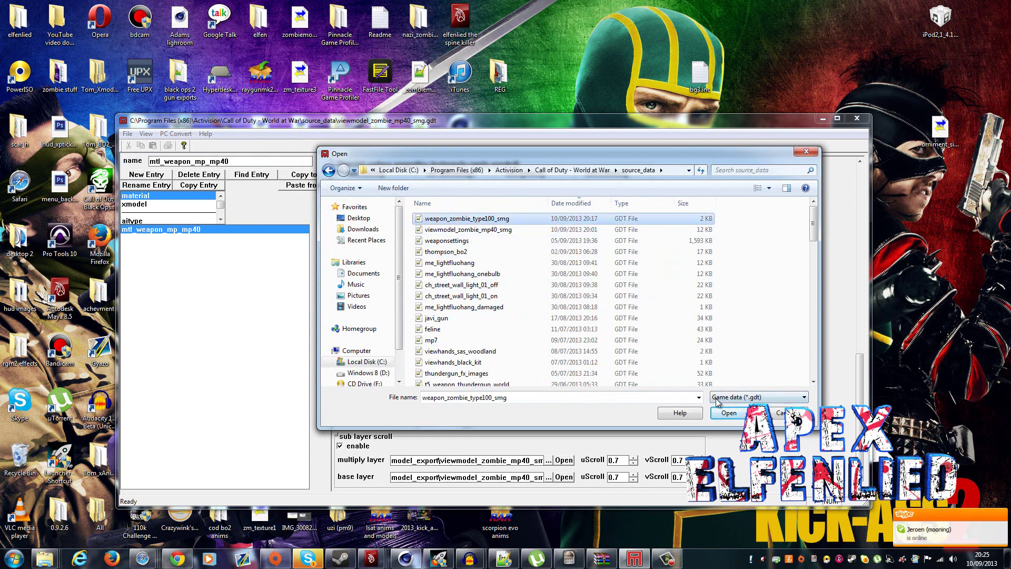
left_click(723, 412)
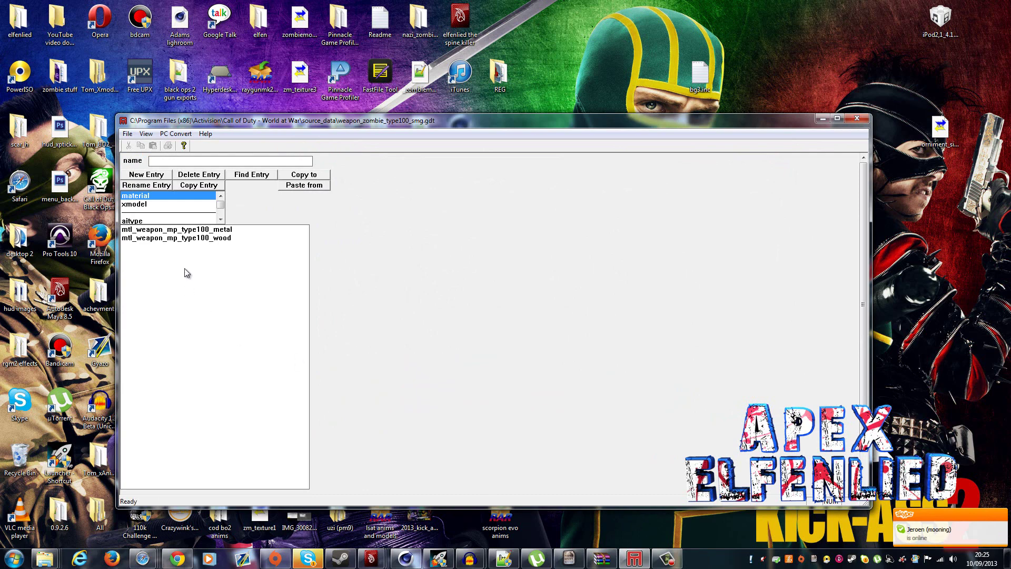
Set the color map of mtl_weapon_mp_type100_metal to w_type100_c_new from model_export's weapon_zombie_type100_smg images folder.
left_click(191, 238)
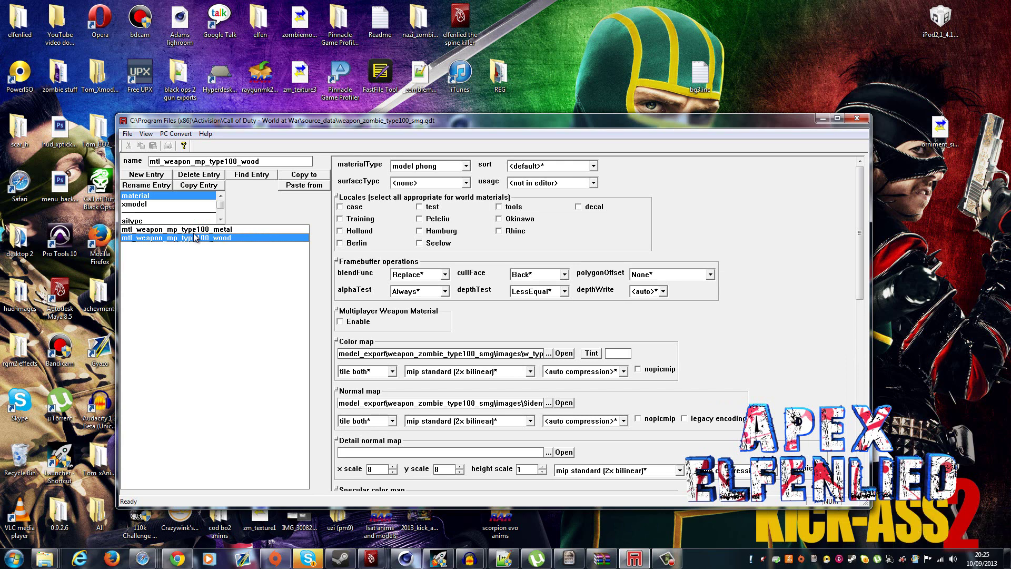
left_click(197, 230)
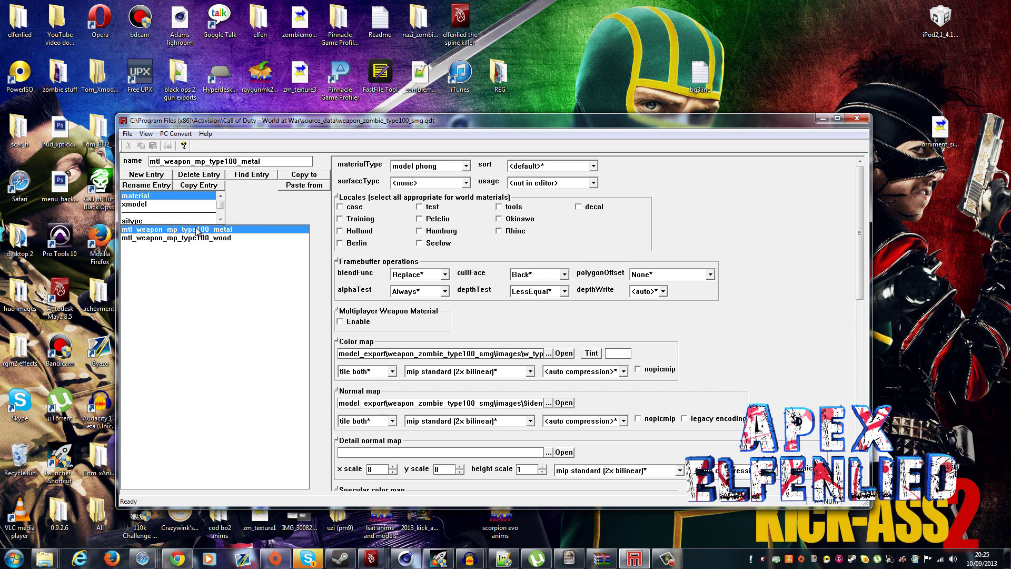
left_click(549, 354)
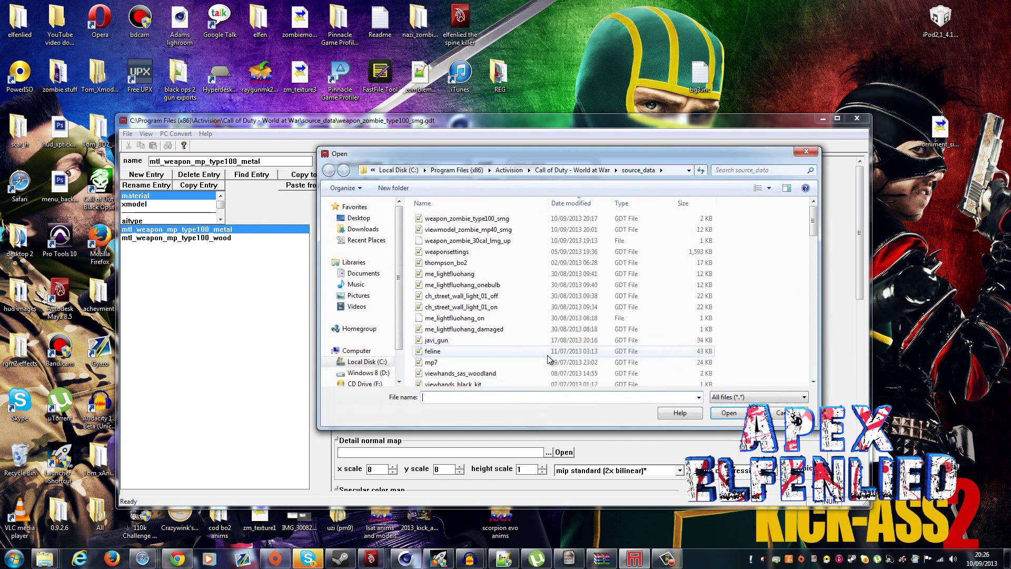
left_click(509, 170)
double_click(463, 229)
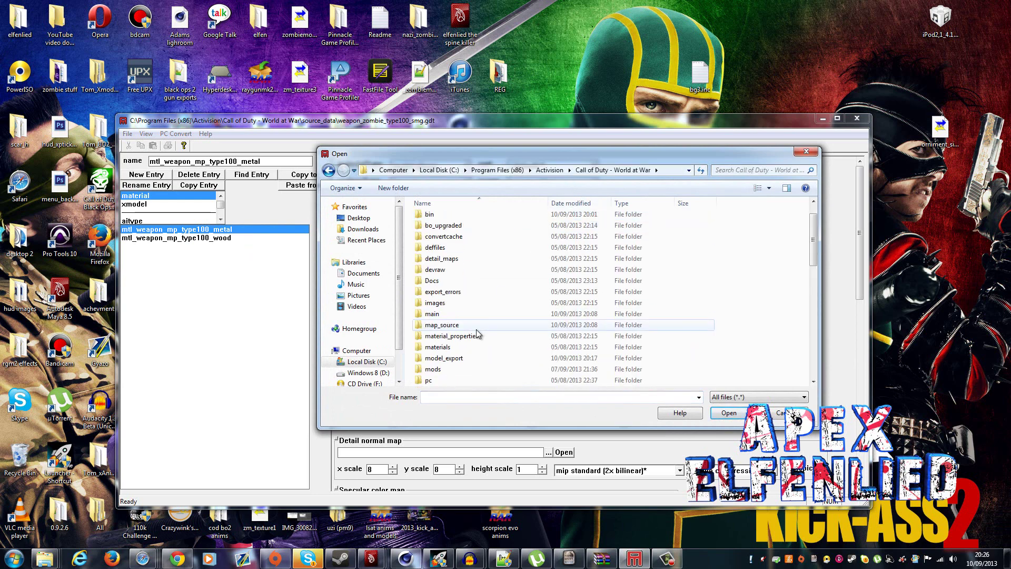
scroll(474, 337, "down", 1)
double_click(466, 324)
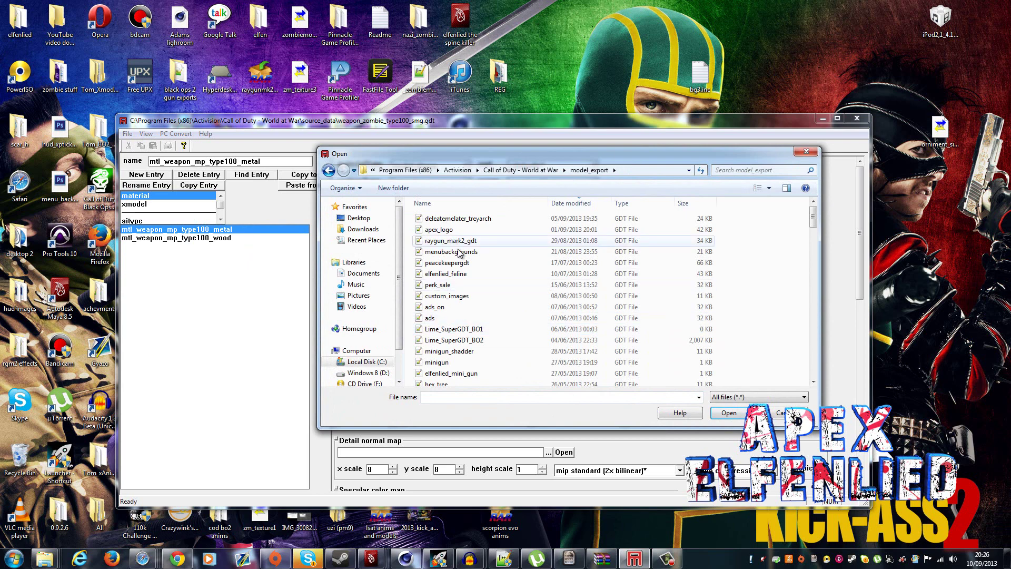
scroll(460, 253, "down", 12)
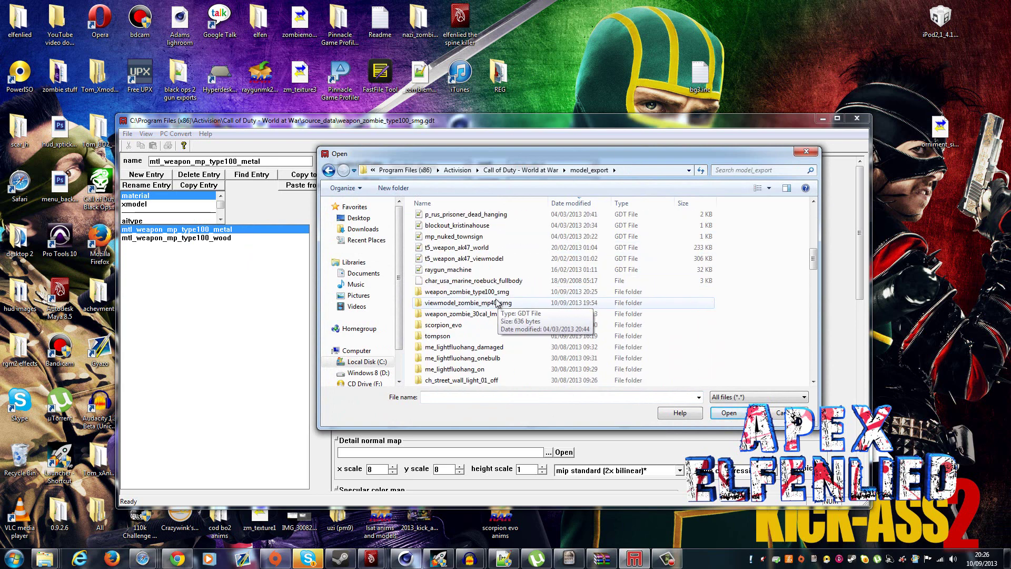
double_click(493, 291)
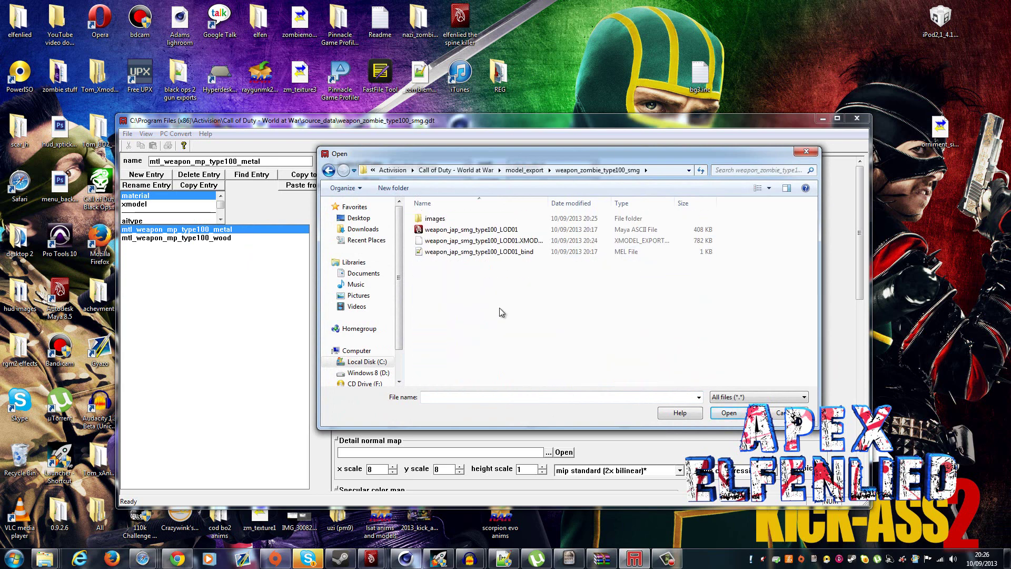
left_click(470, 218)
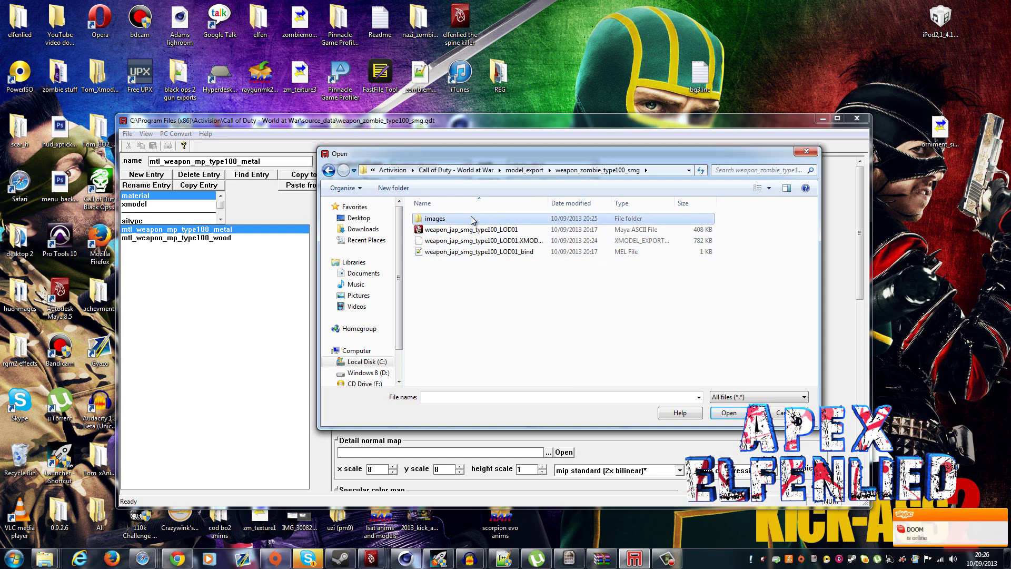
double_click(471, 218)
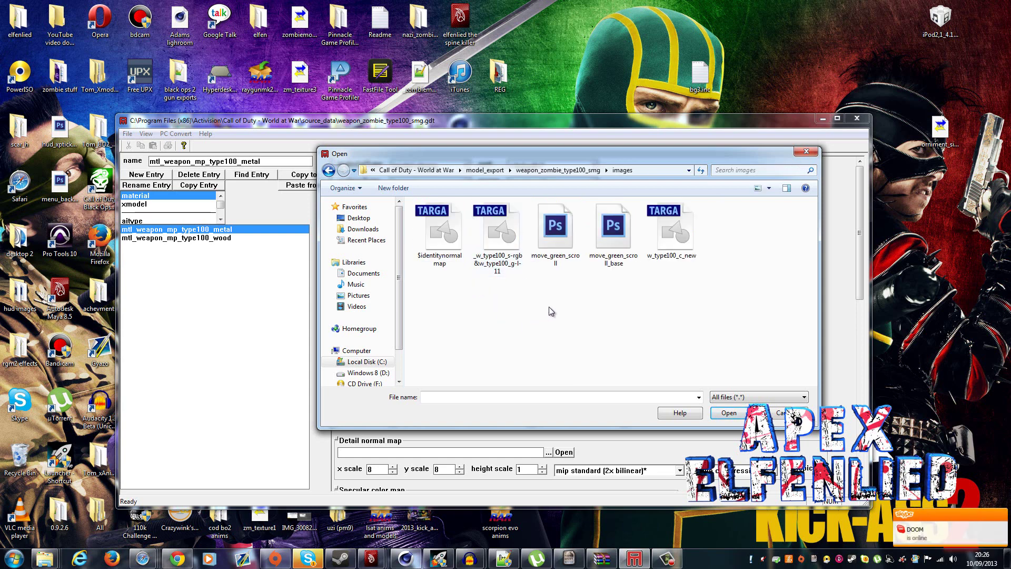
left_click(655, 241)
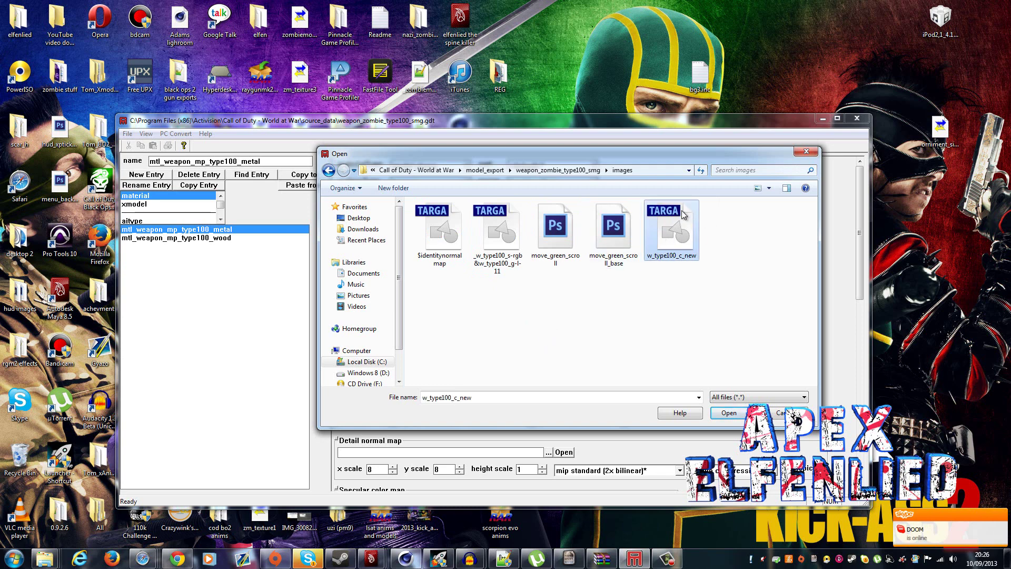
left_click(726, 414)
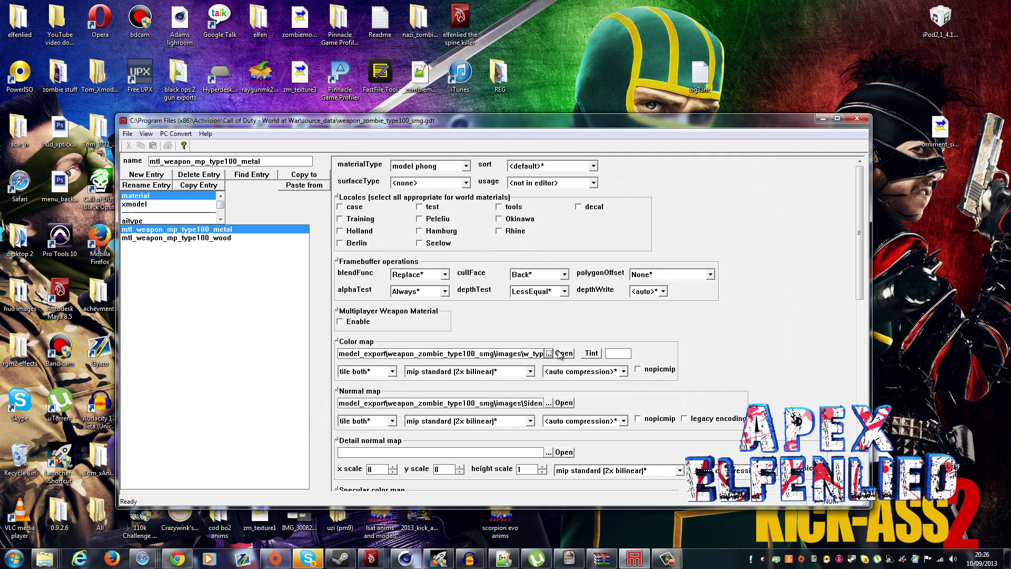
Set the surfaceType of mtl_weapon_mp_type100_metal to metal and enable its sub layer scroll.
left_click(422, 181)
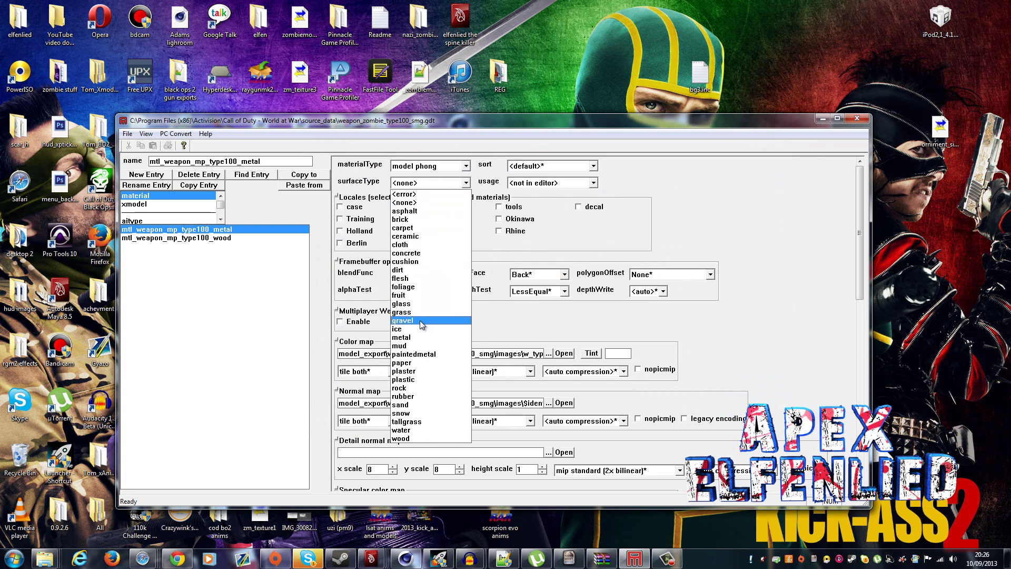
left_click(421, 337)
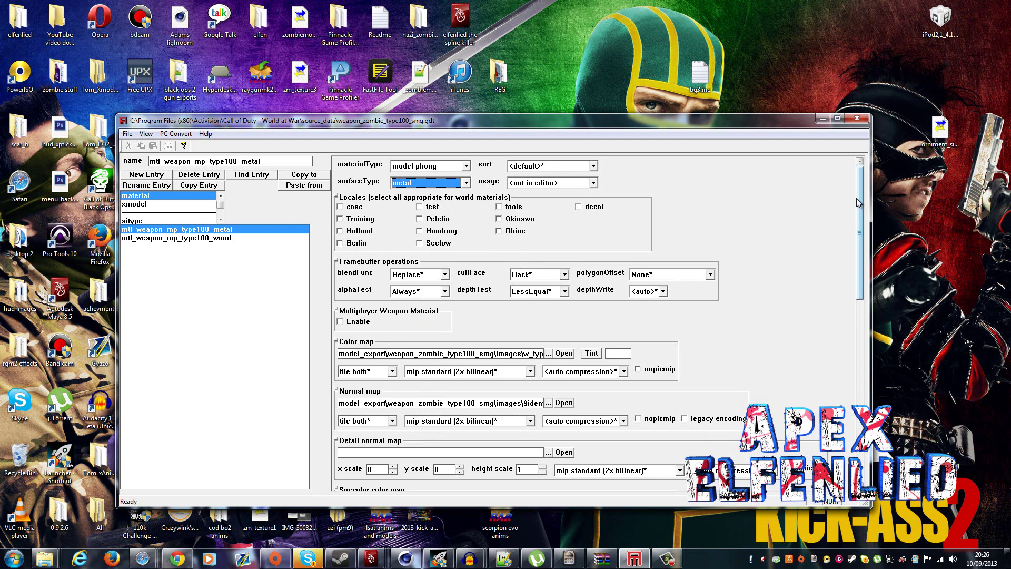
left_click_drag(857, 203, 845, 421)
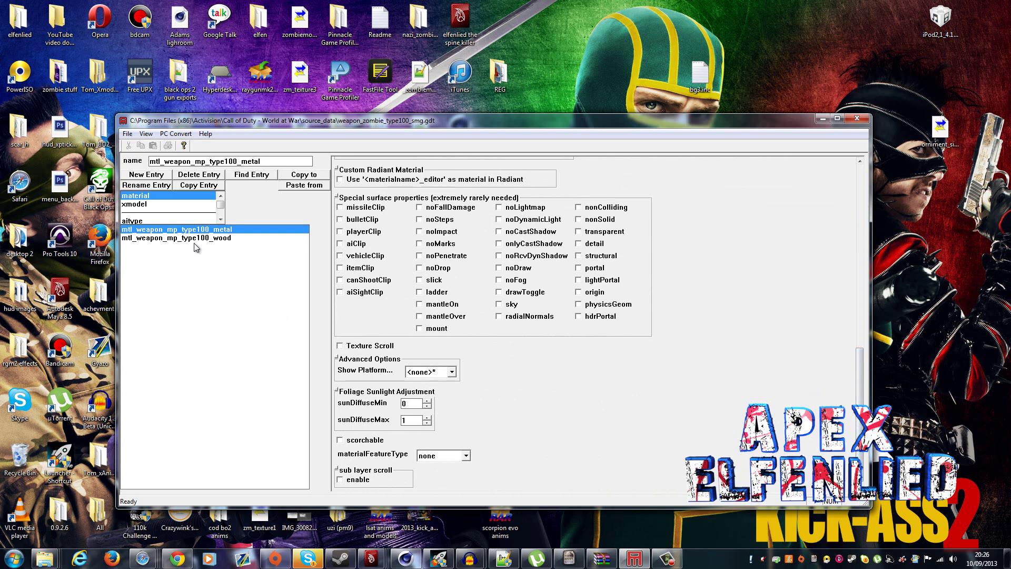
left_click(340, 481)
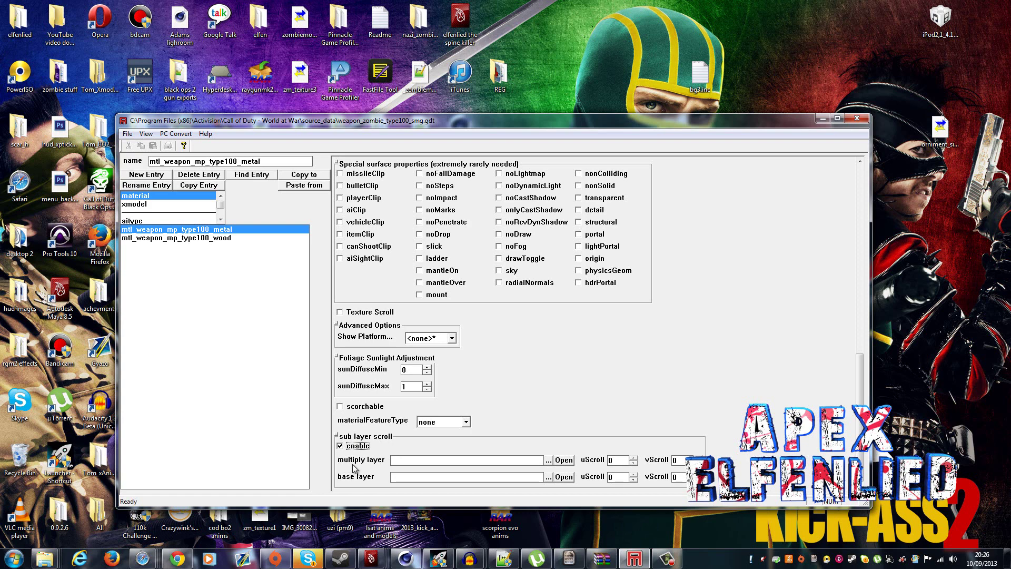
Assign move_green_scroll.dds from the images folder as the multiply layer of the metal material's sub layer scroll.
left_click(548, 461)
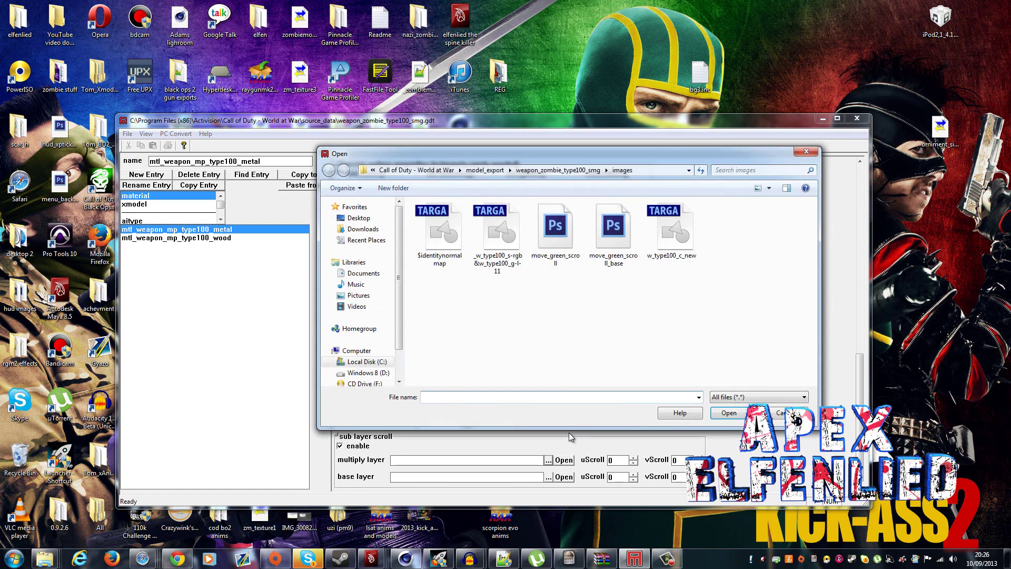
left_click(615, 232)
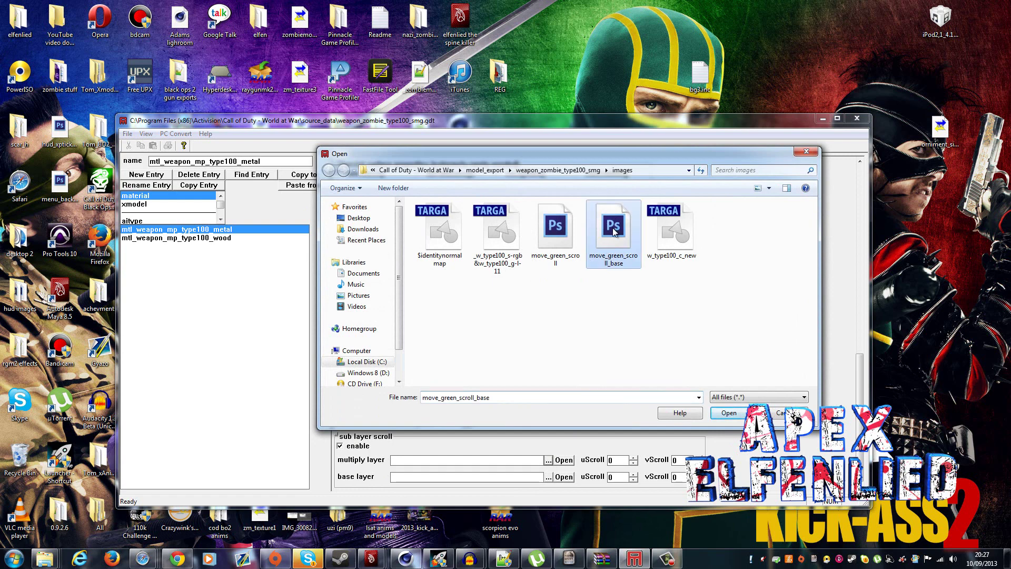
left_click(551, 260)
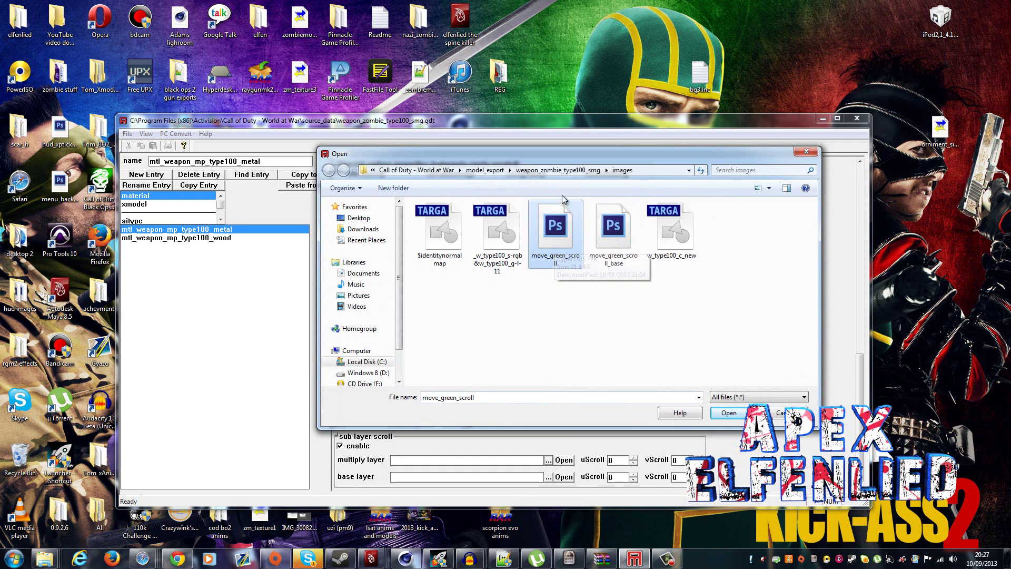
left_click(728, 413)
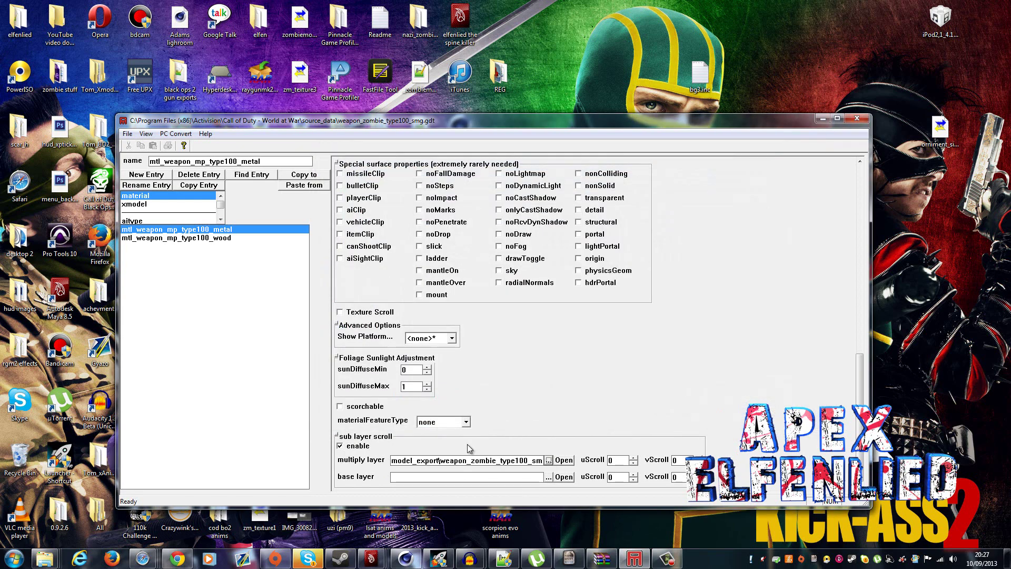
left_click_drag(513, 461, 565, 463)
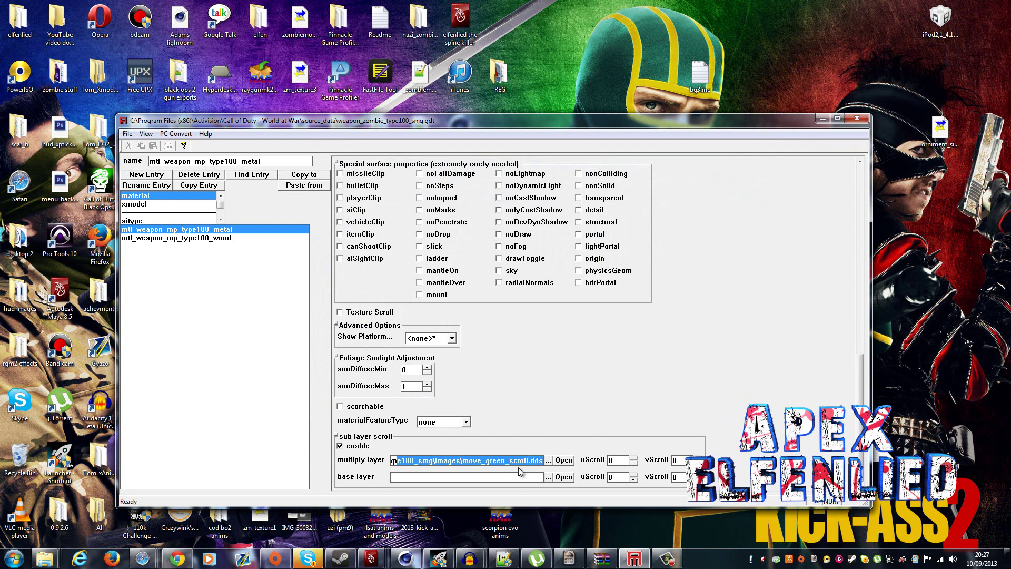
Assign move_green_scroll_base as the base layer of the sub layer scroll and set both layers' uScroll and vScroll to 0.4.
left_click(550, 478)
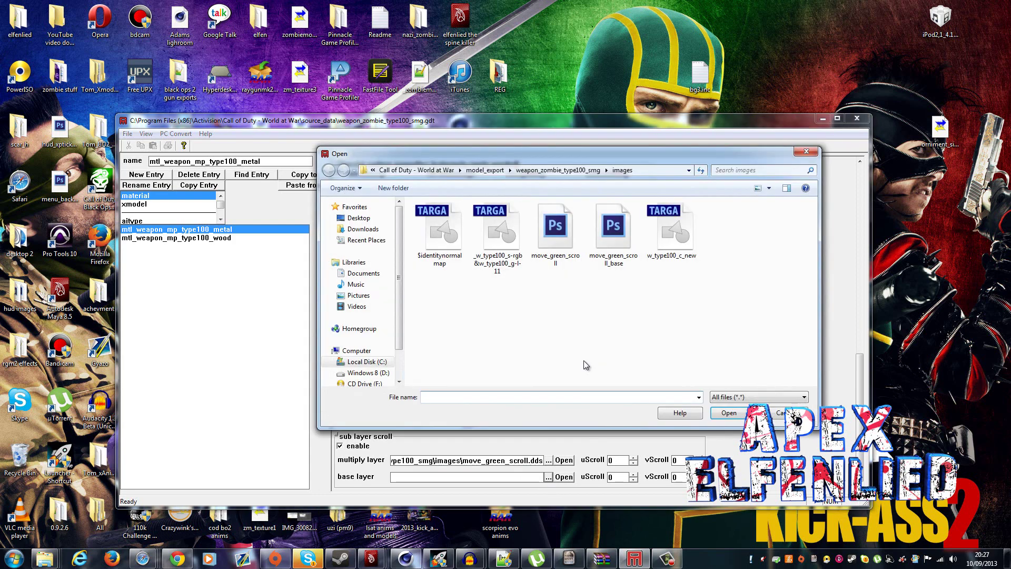
left_click(612, 231)
left_click(728, 414)
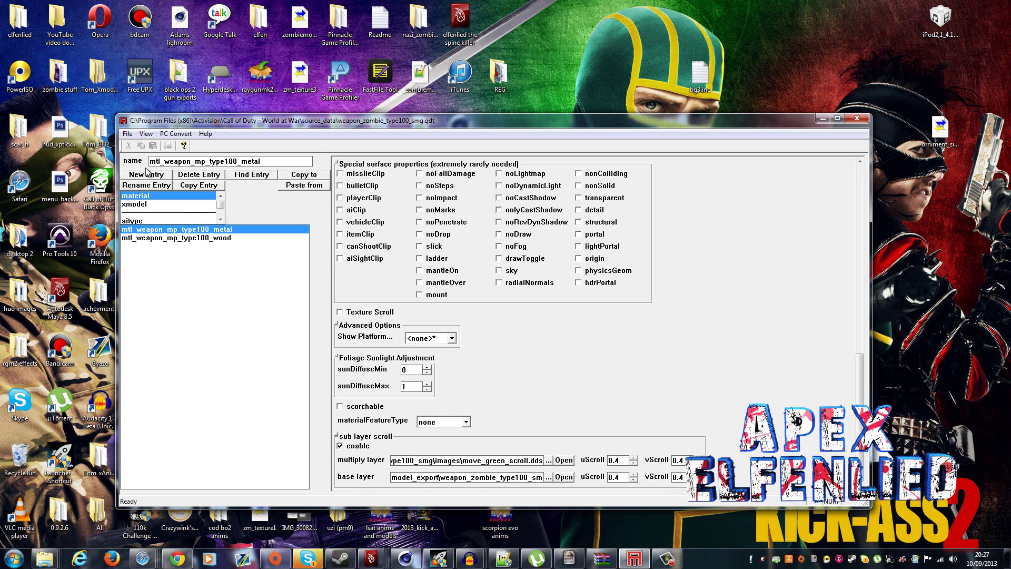
Try twice to convert only the current asset, mtl_weapon_mp_type100_metal, for PC.
left_click(185, 135)
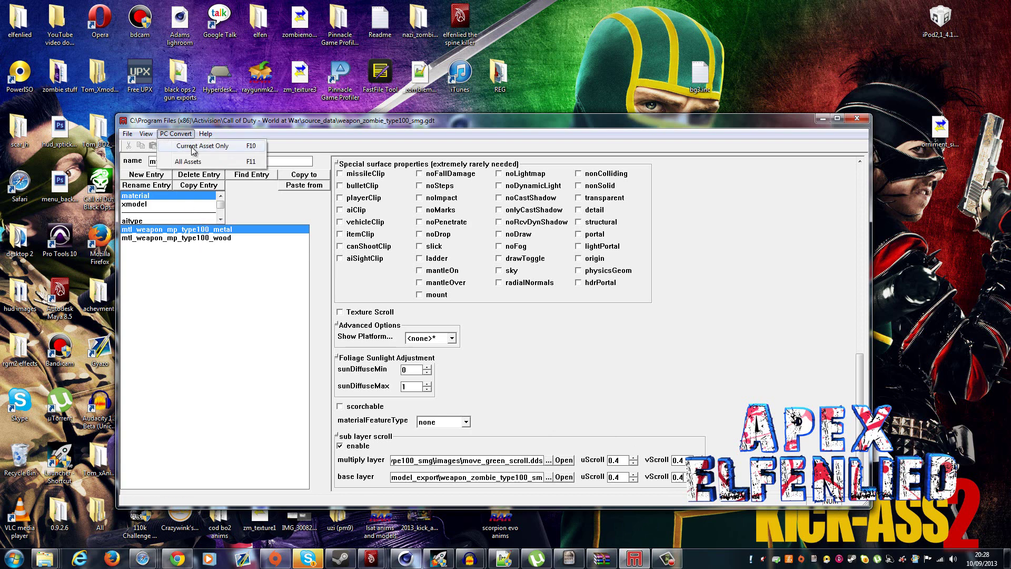
left_click(191, 146)
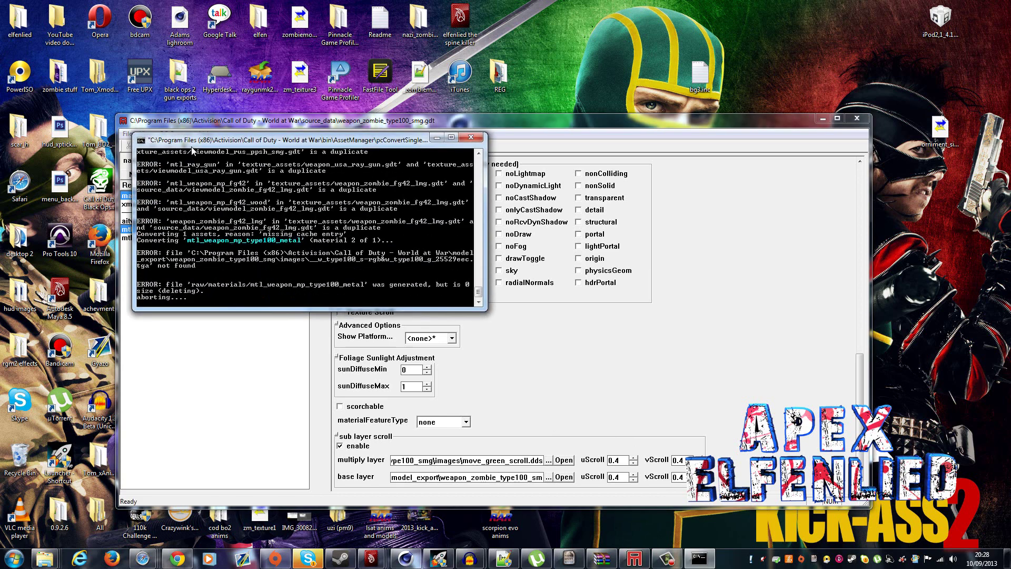
key("Return")
left_click(176, 134)
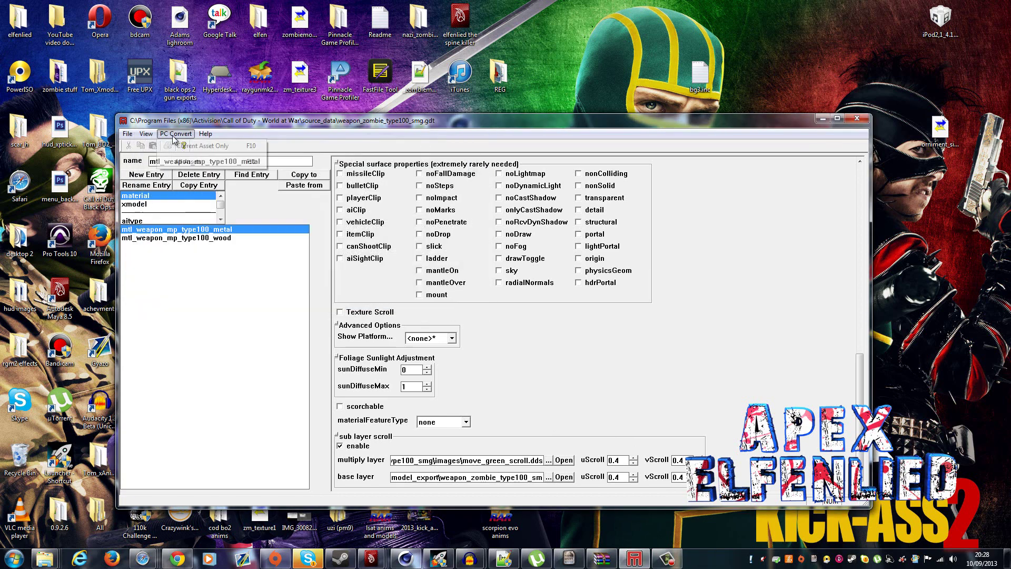
left_click(181, 149)
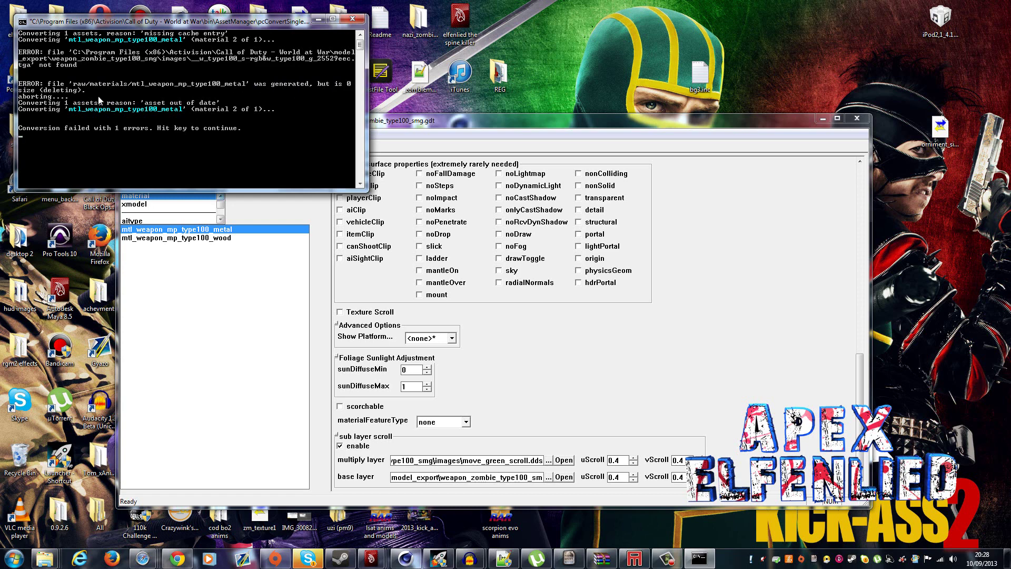
key("Return")
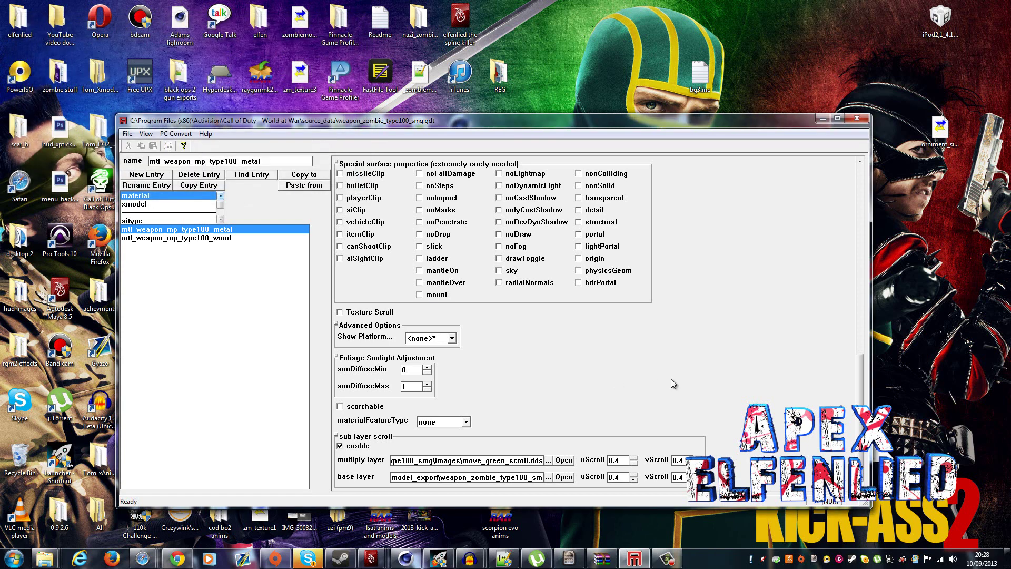
Reselect $identitynormalmap from the weapon_zombie_type100_smg images folder as the metal material's normal map.
left_click_drag(860, 380, 848, 250)
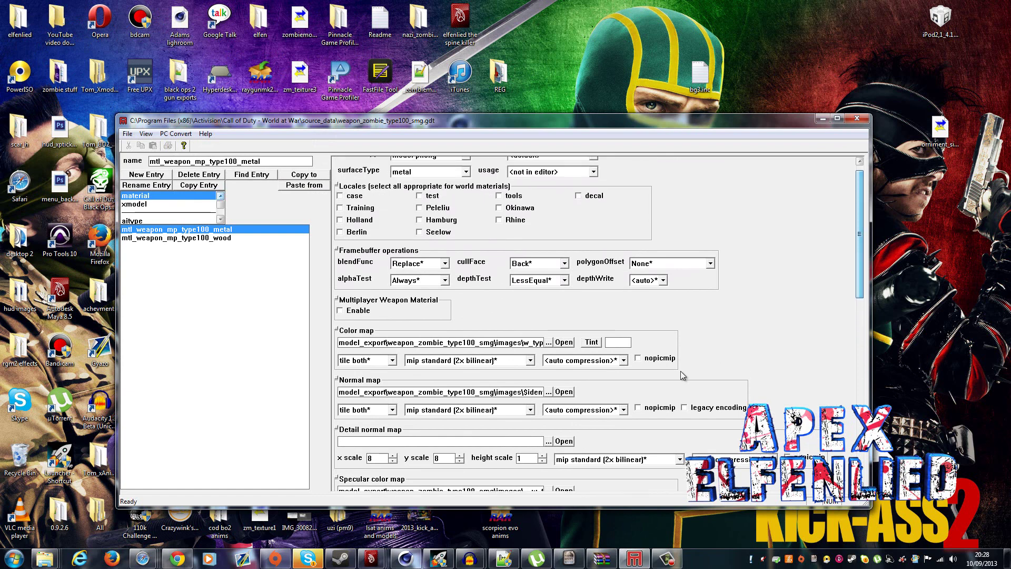
left_click(548, 393)
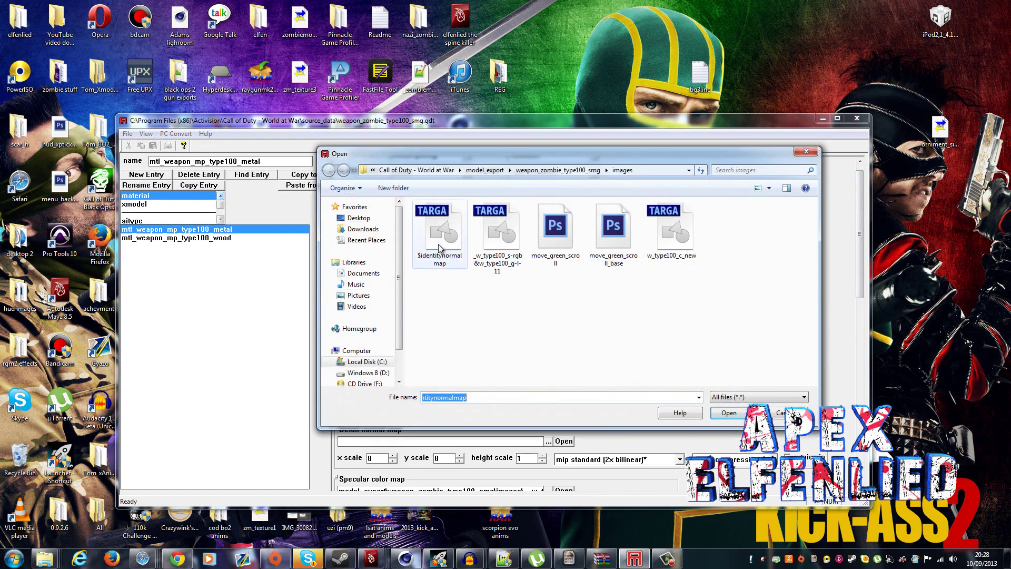
left_click(440, 240)
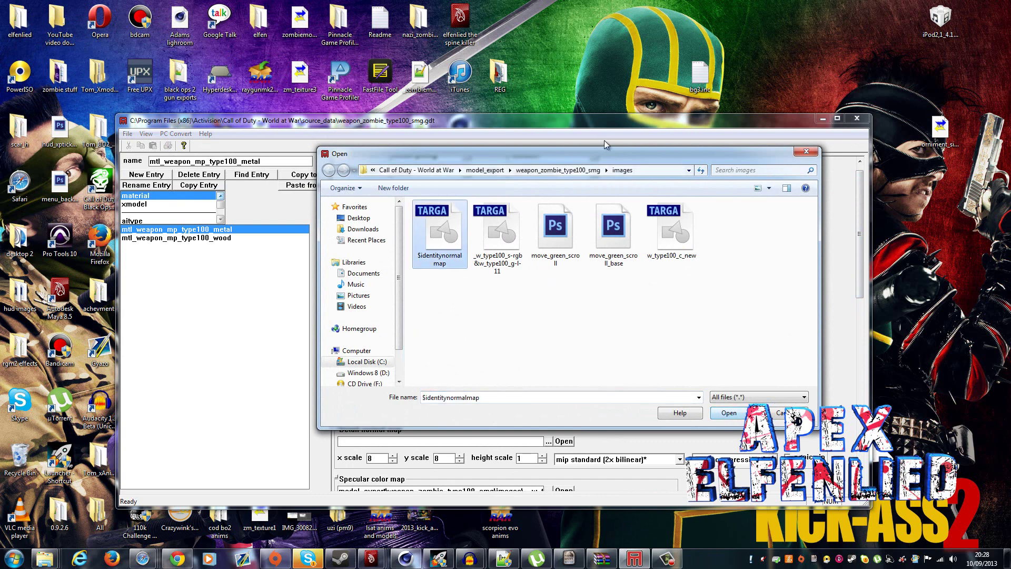
left_click_drag(596, 156, 597, 28)
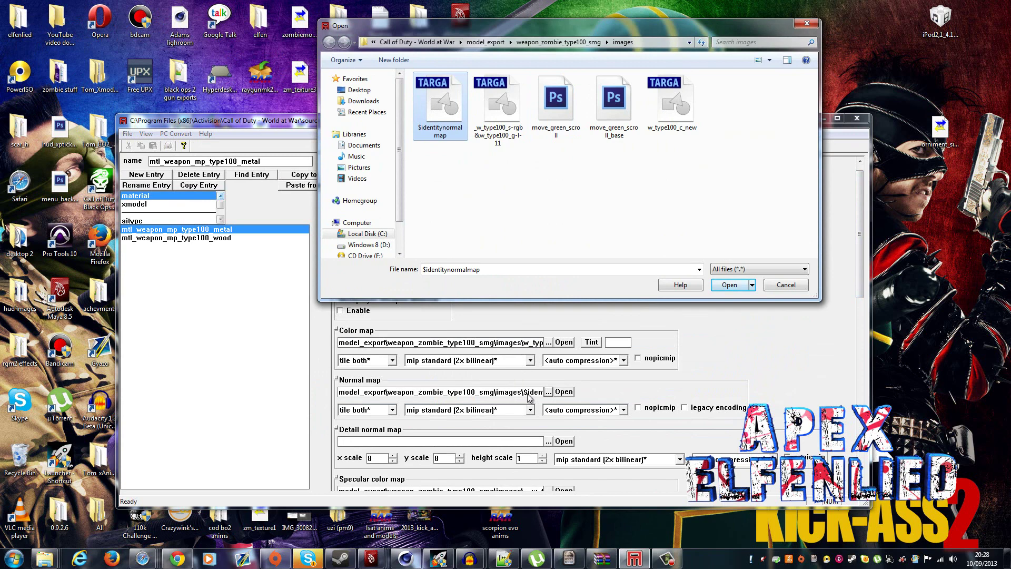
left_click(720, 288)
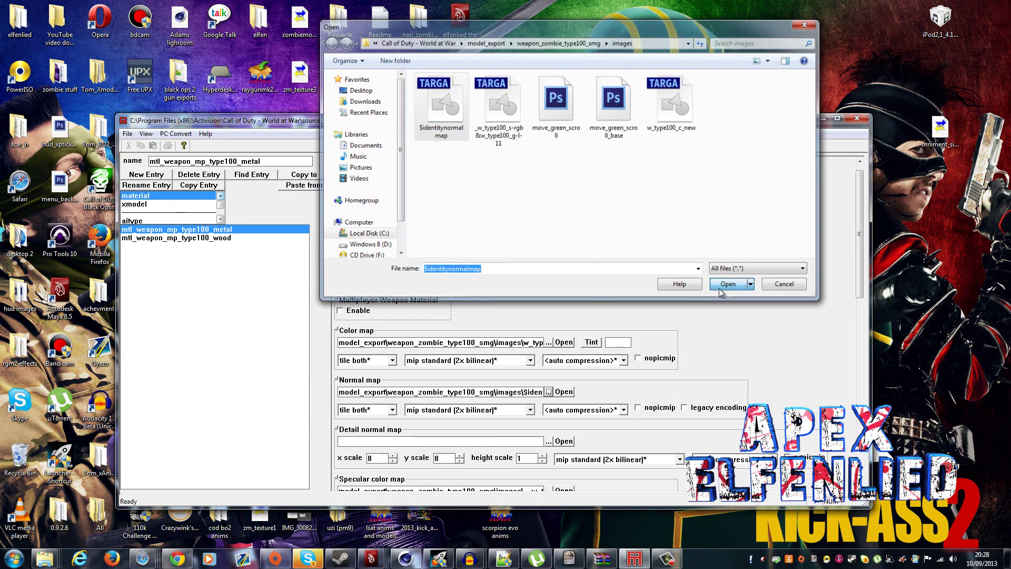
Try the PC conversion of the metal material again after reselecting its normal map.
left_click(176, 135)
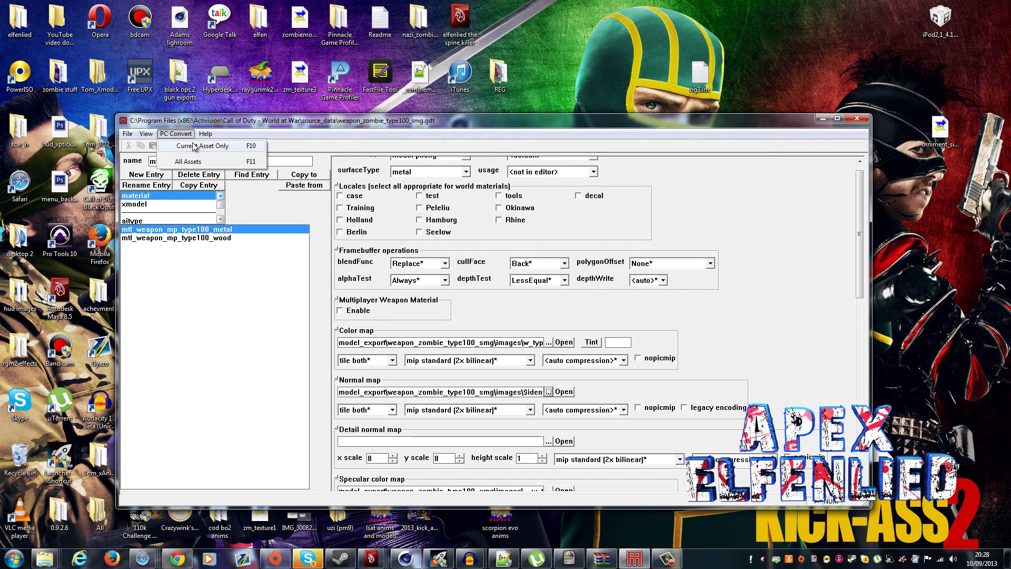
left_click(194, 146)
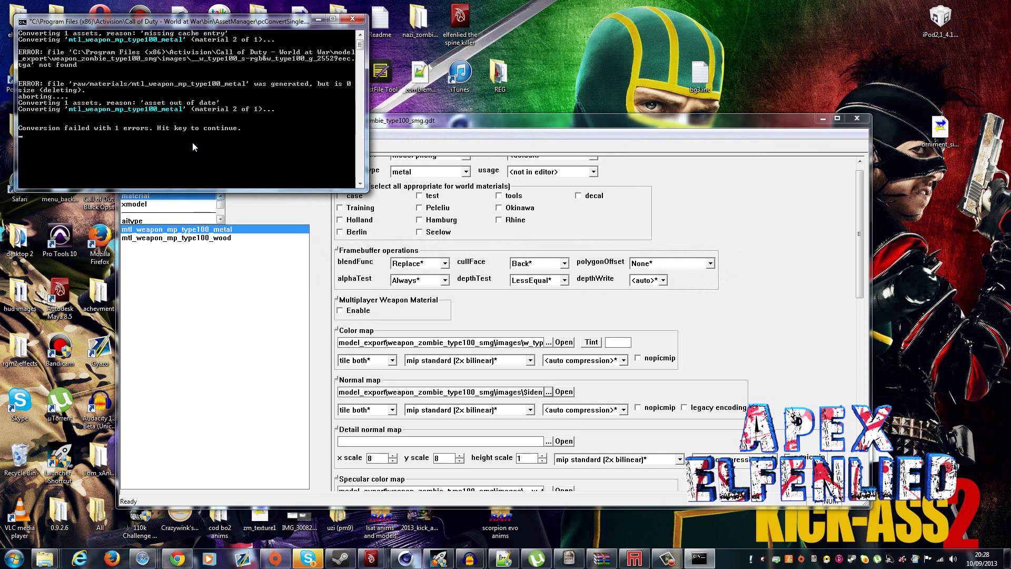
key("Return")
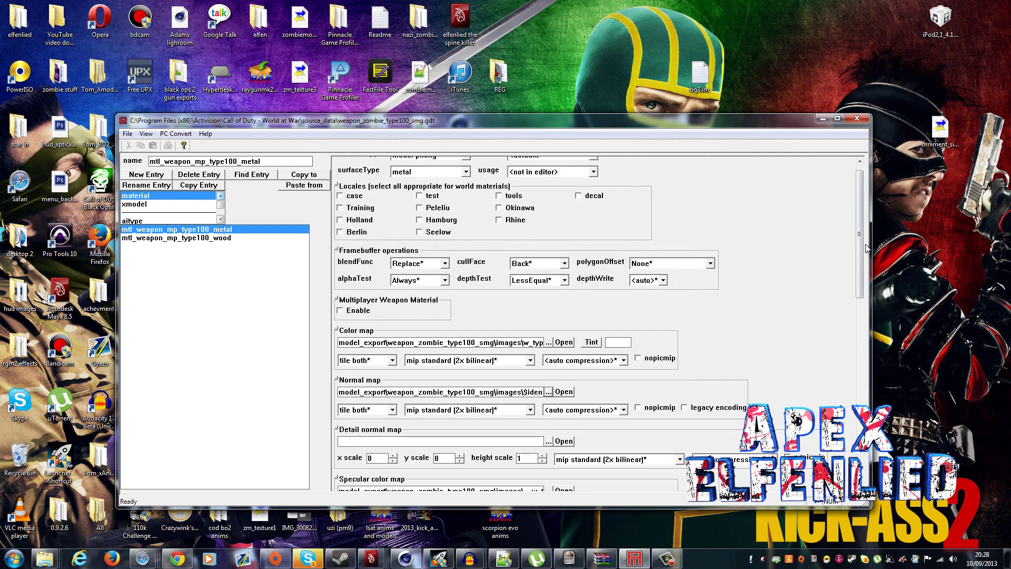
Set the metal material's specular color map to _w_type100_s-rgb&w_type100_g-l-11 from the images folder.
left_click_drag(862, 247, 848, 274)
double_click(512, 424)
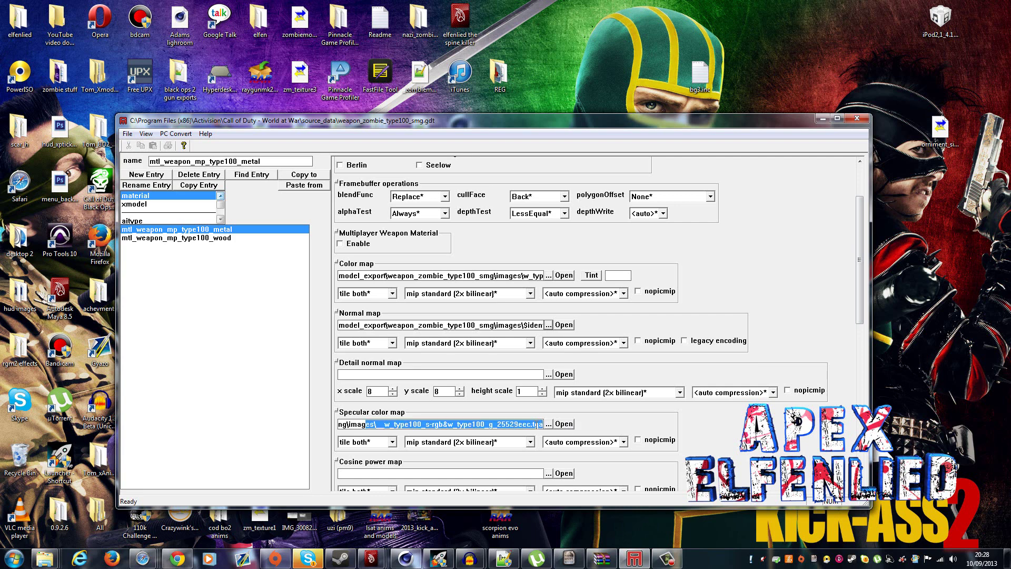
left_click(548, 424)
left_click(497, 111)
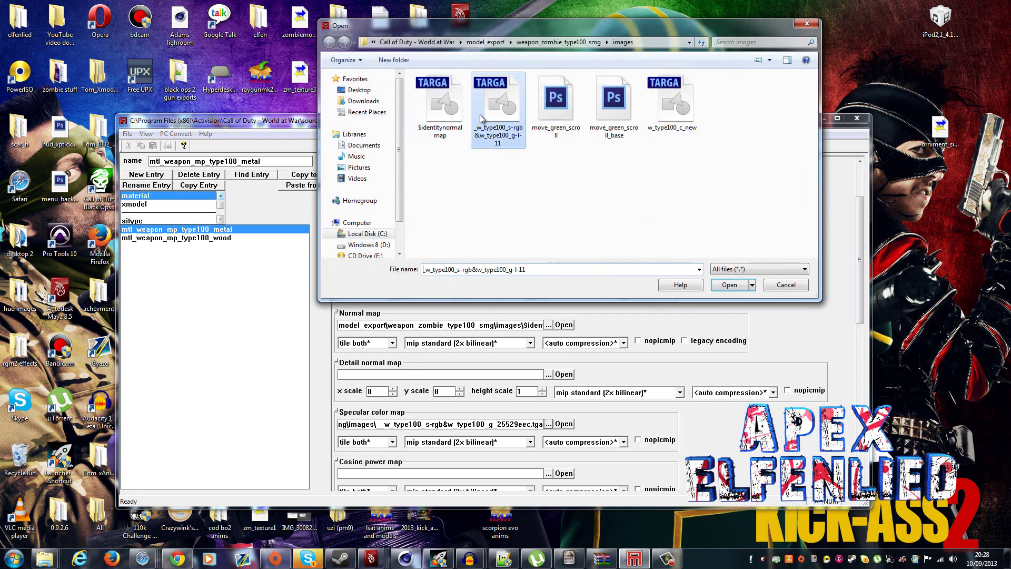
left_click(723, 285)
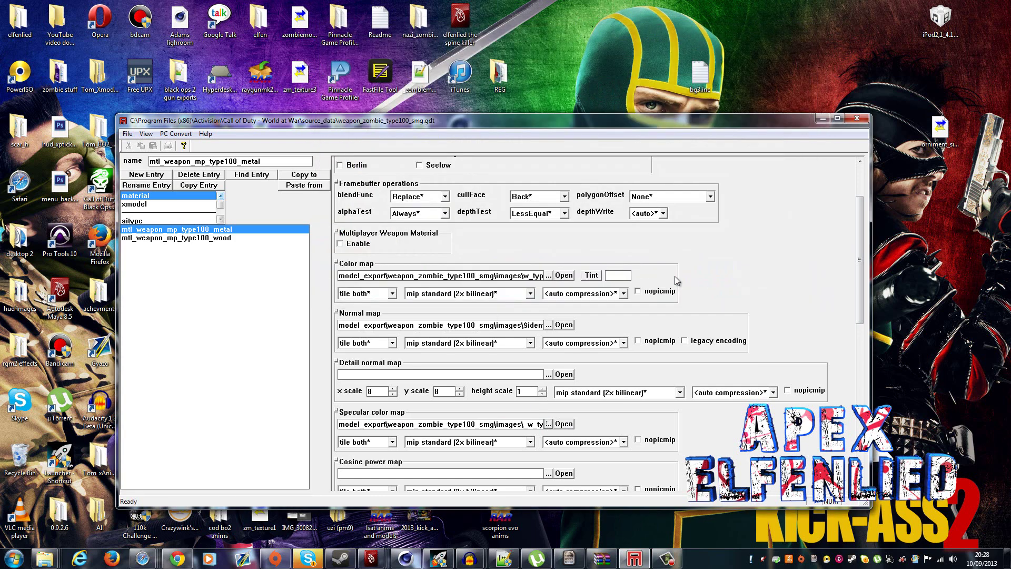
Convert only the mtl_weapon_mp_type100_metal asset for PC, running the conversion a second time.
left_click(176, 134)
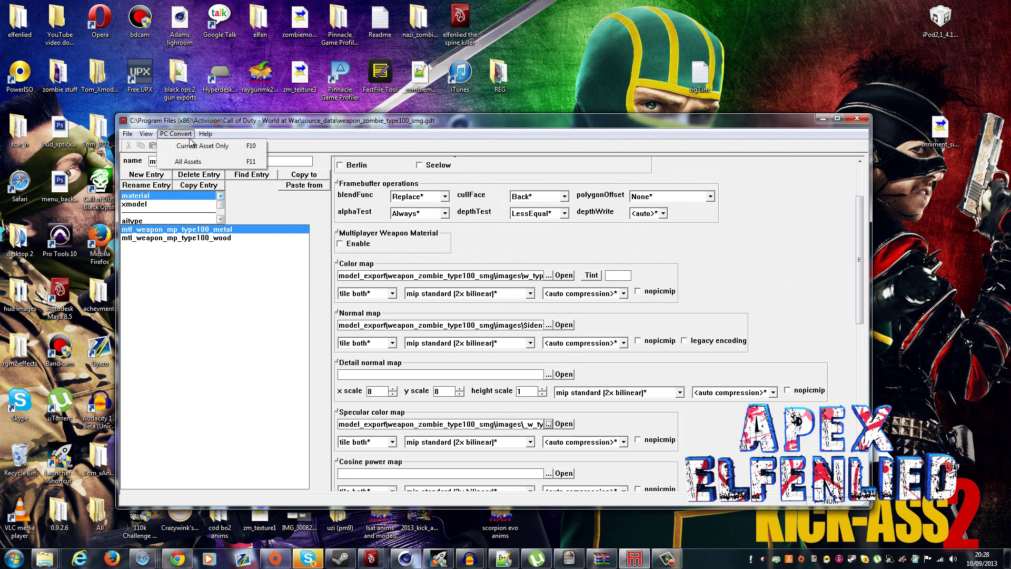
left_click(218, 144)
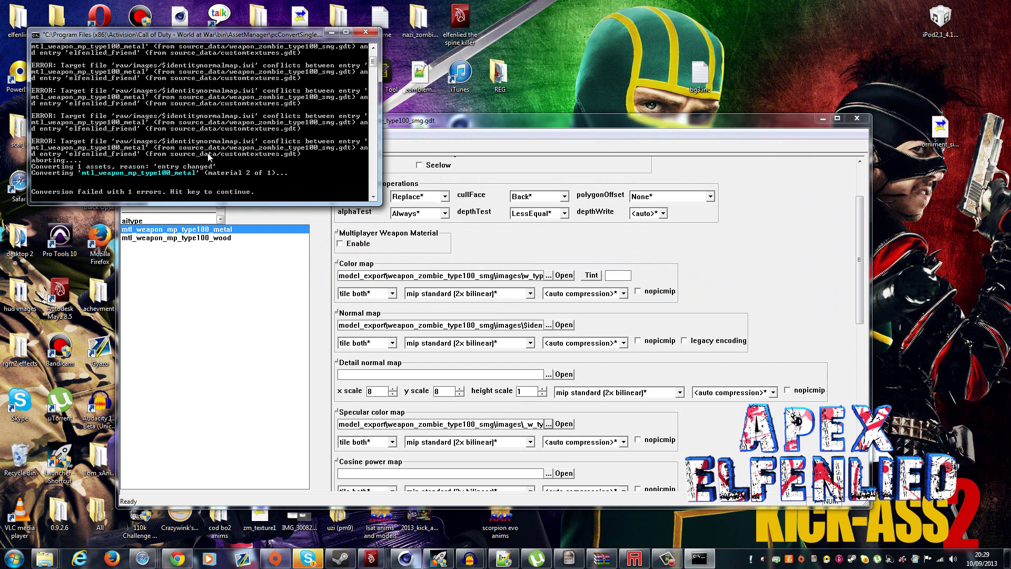
key("Return")
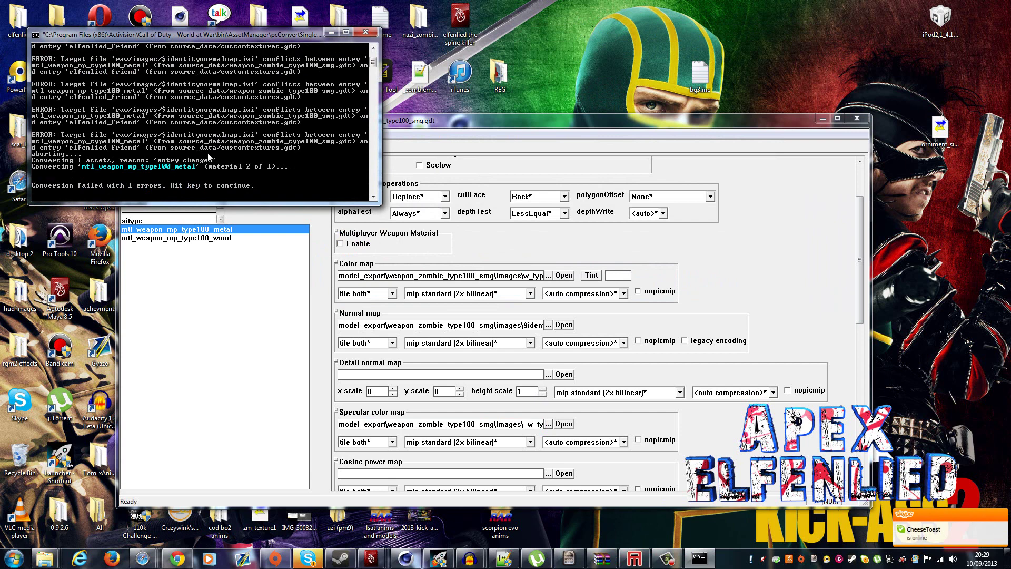
key("Return")
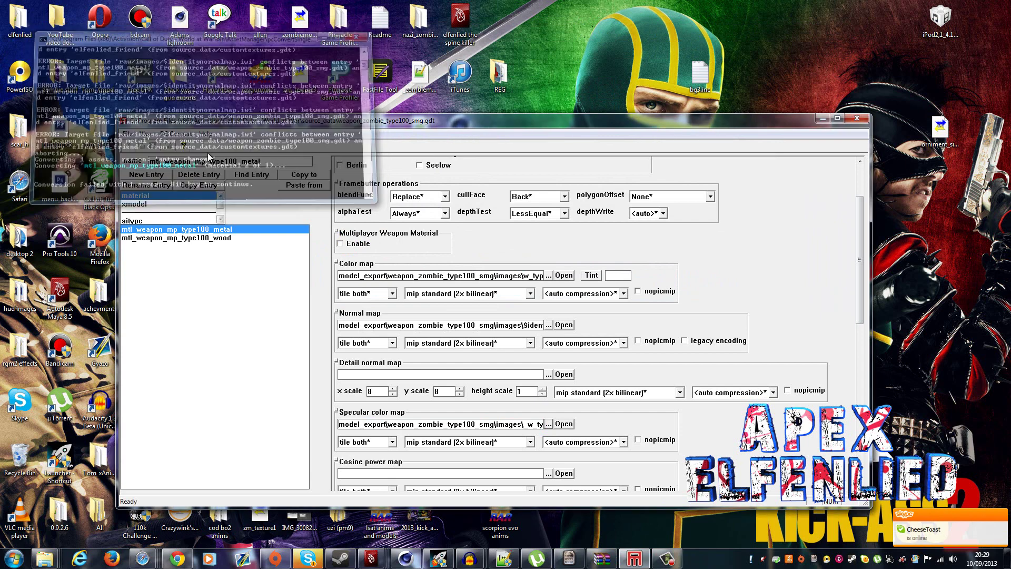
left_click(175, 134)
left_click(192, 150)
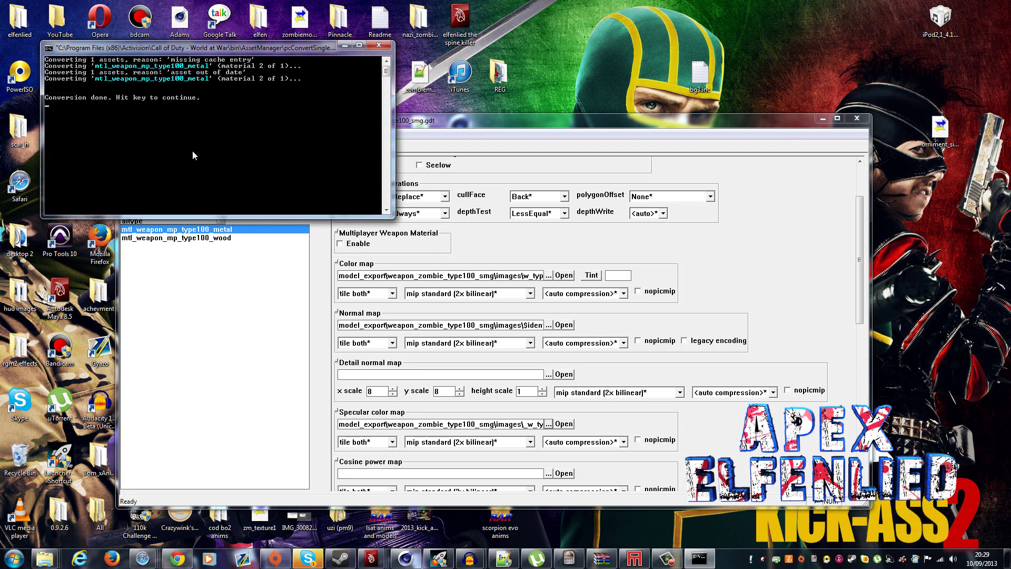
key("Return")
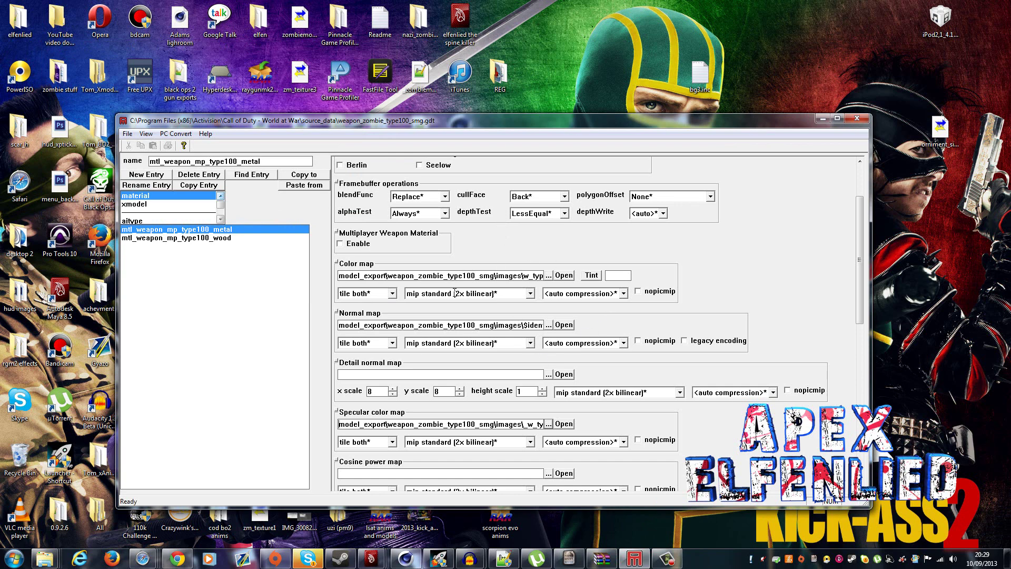
Switch to the File Explorer window showing the mod's images and open World at War's raw\images folder.
scroll(495, 239, "up", 3)
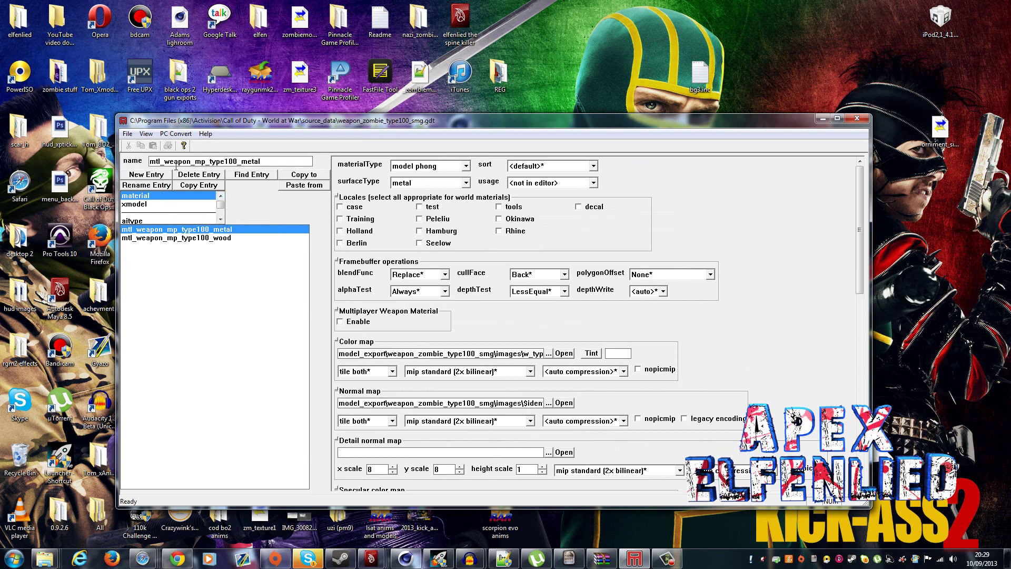
left_click(822, 119)
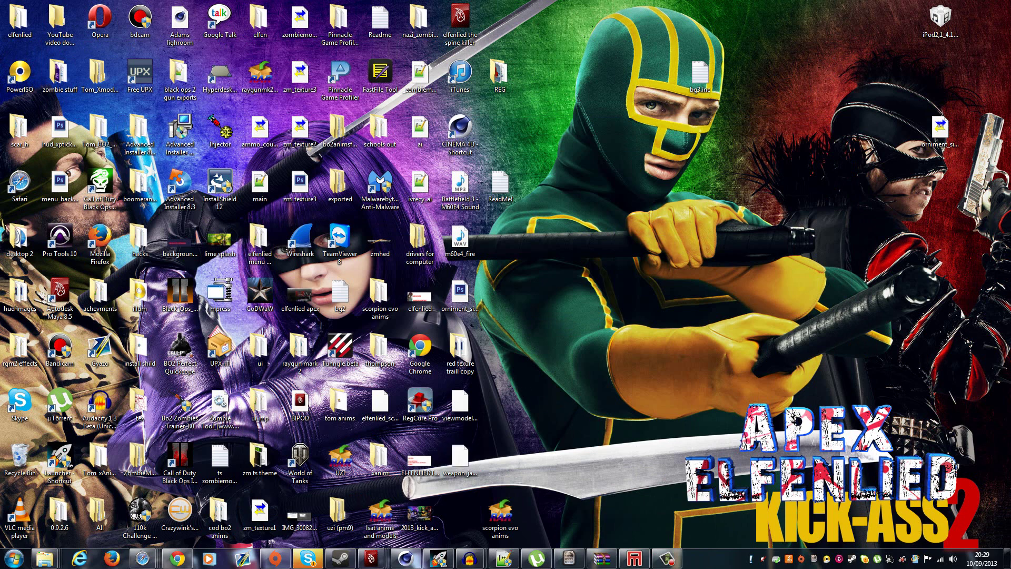
mouse_move(53, 555)
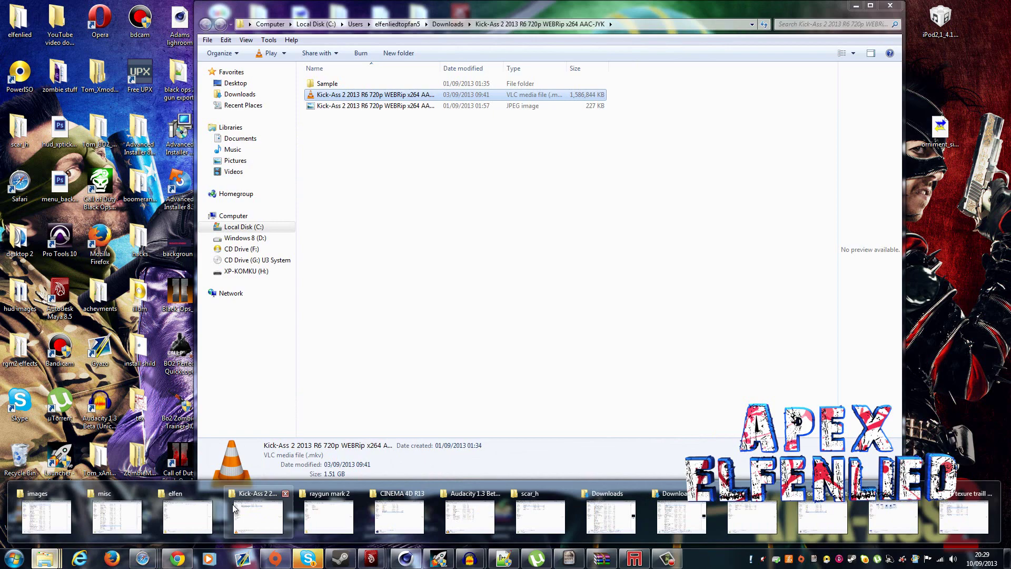
mouse_move(83, 504)
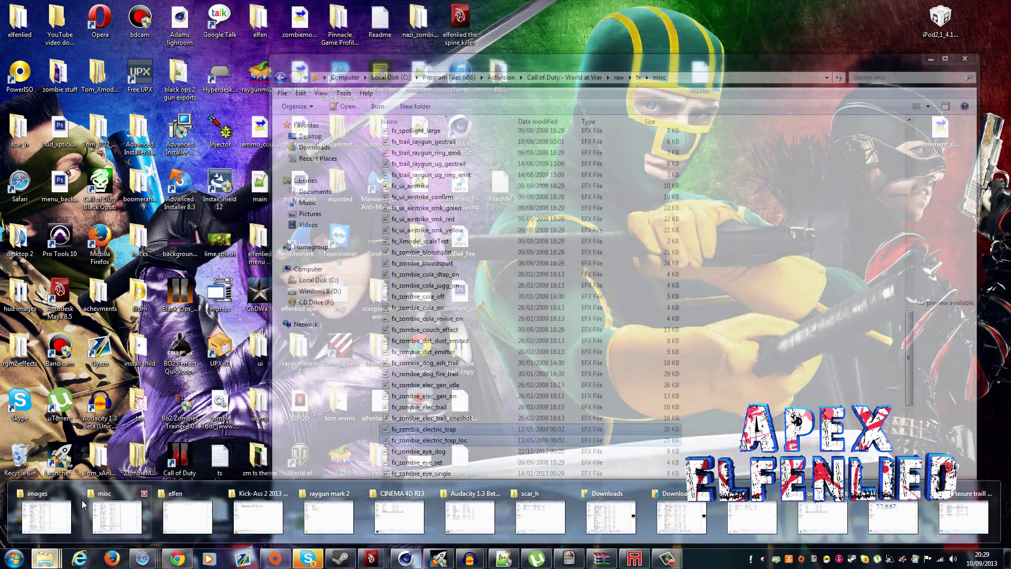
left_click(45, 506)
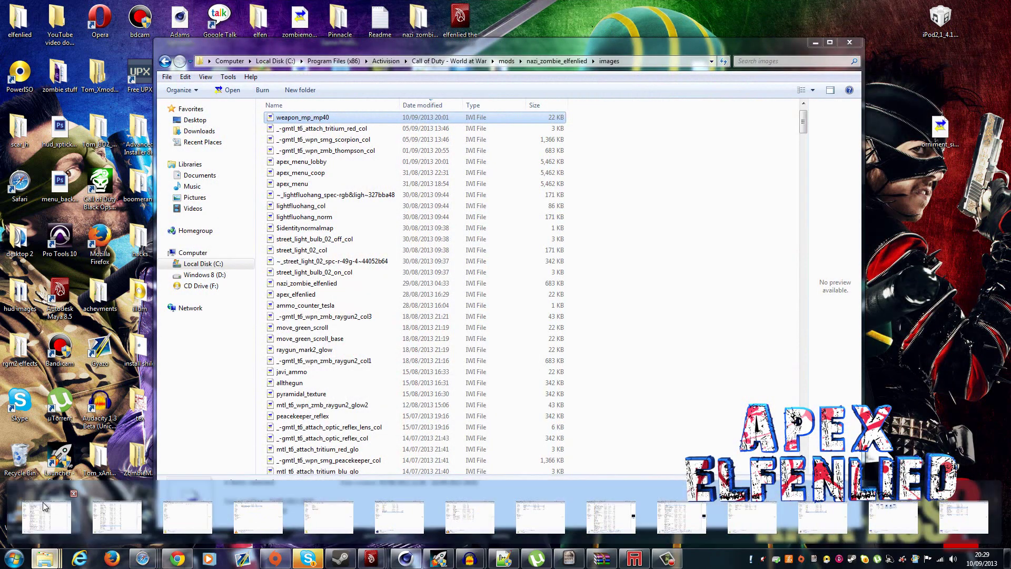
left_click(449, 63)
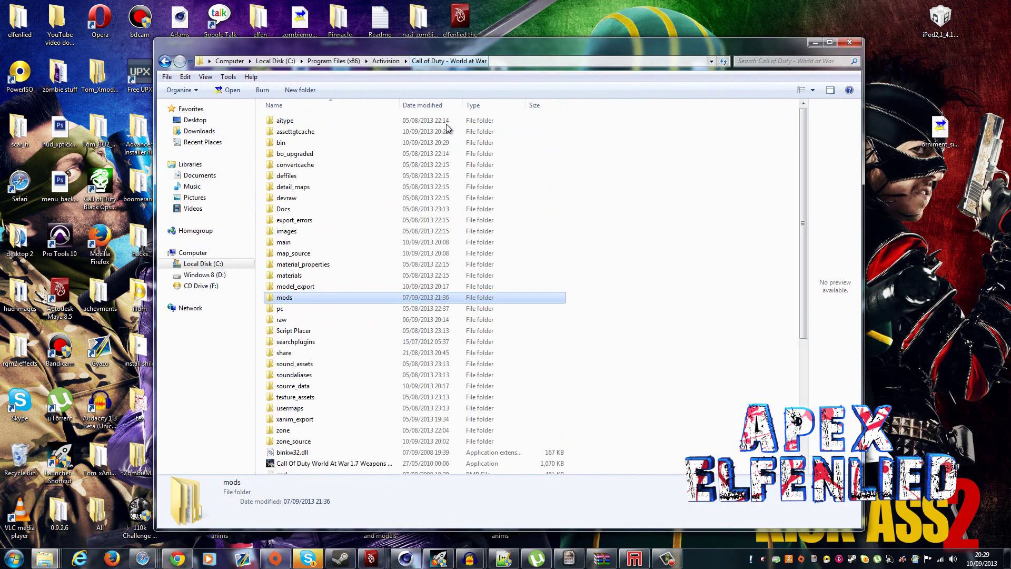
double_click(305, 320)
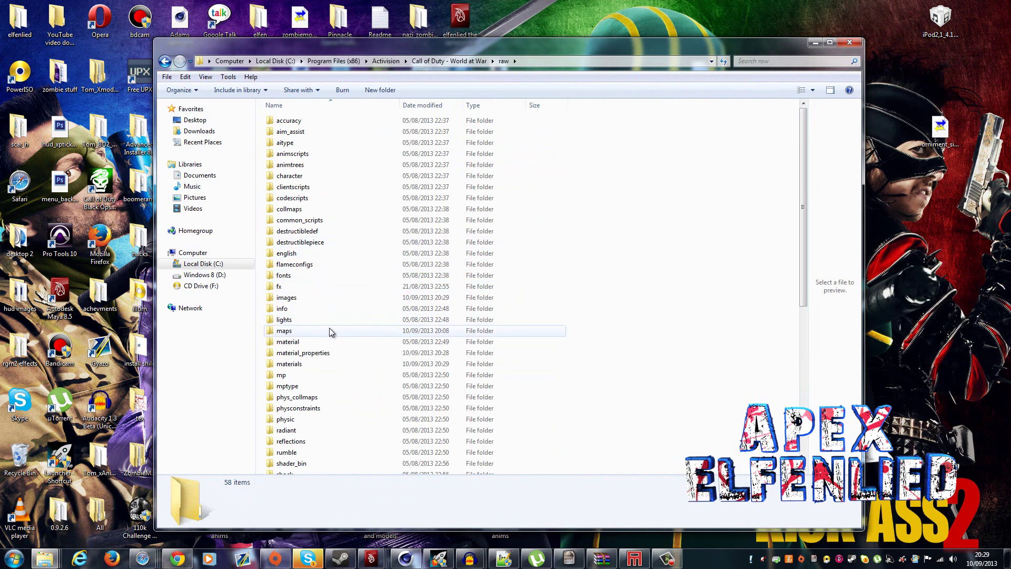
double_click(320, 296)
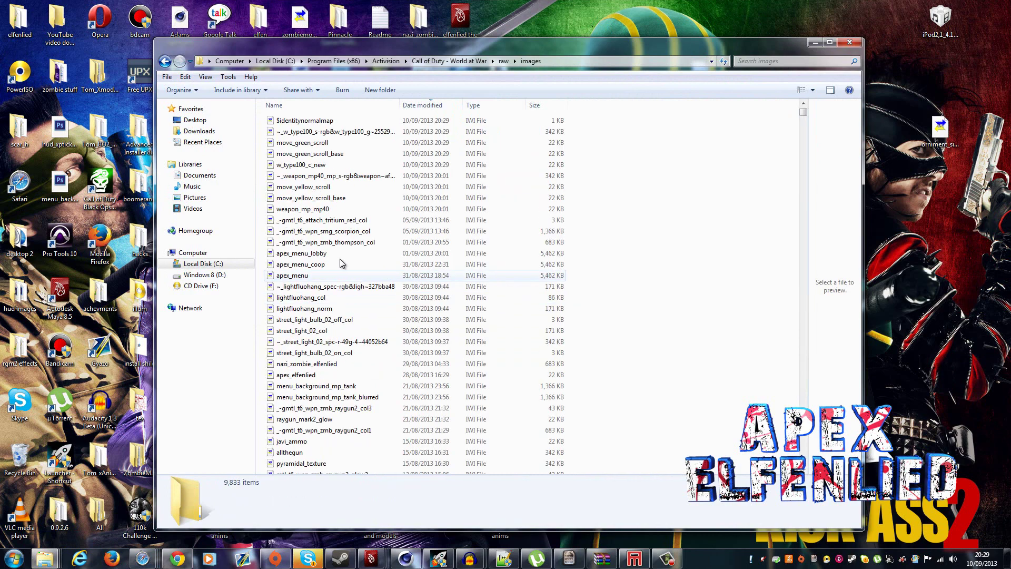
Copy the ~_w_type100_s-rgb&w_type100_g specular map, move_green_scroll, move_green_scroll_base and w_type100_c_new from raw\images, and put the window away.
left_click(347, 132)
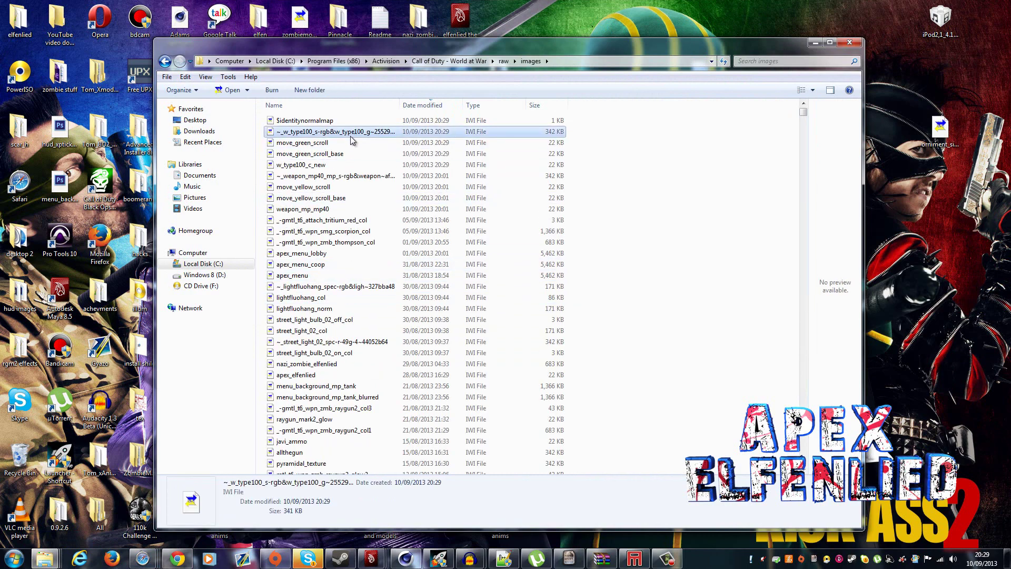
left_click(343, 165, "shift")
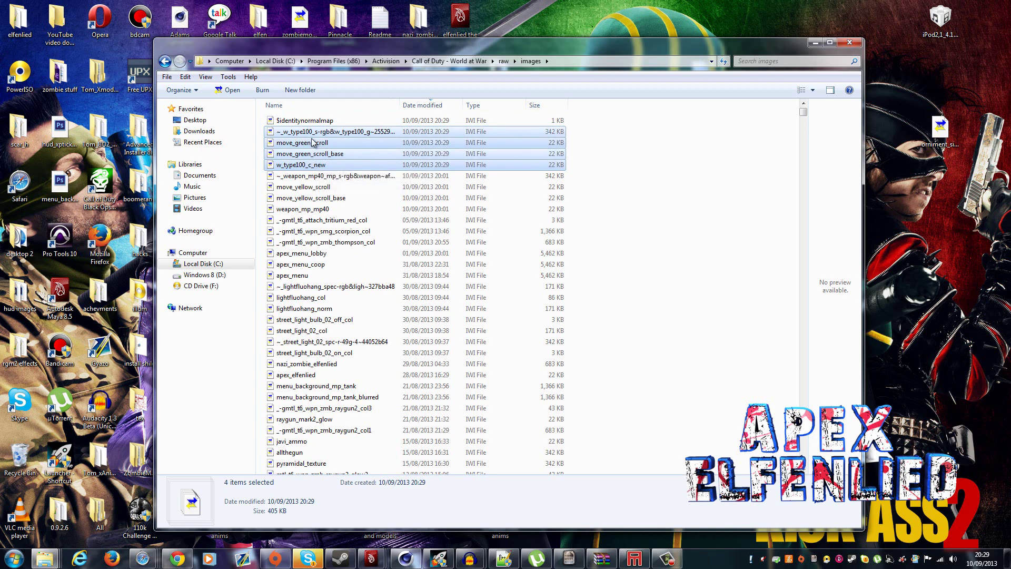
right_click(332, 165)
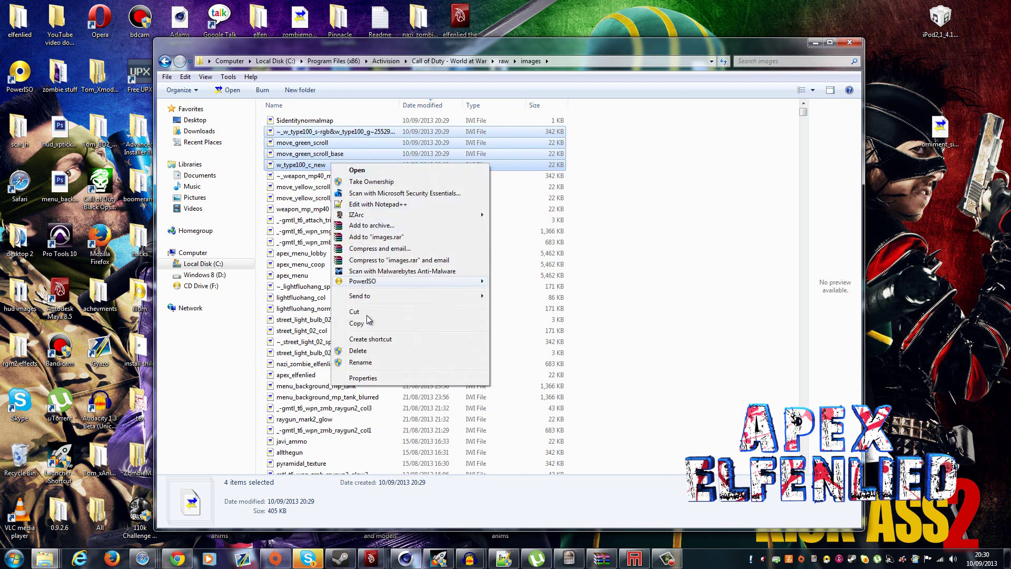
left_click(356, 323)
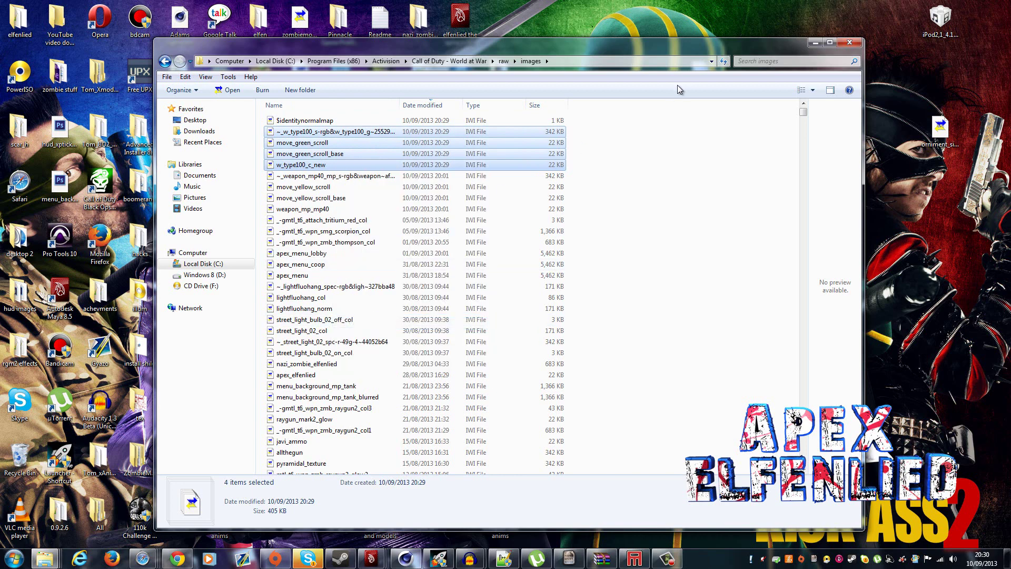
left_click(816, 42)
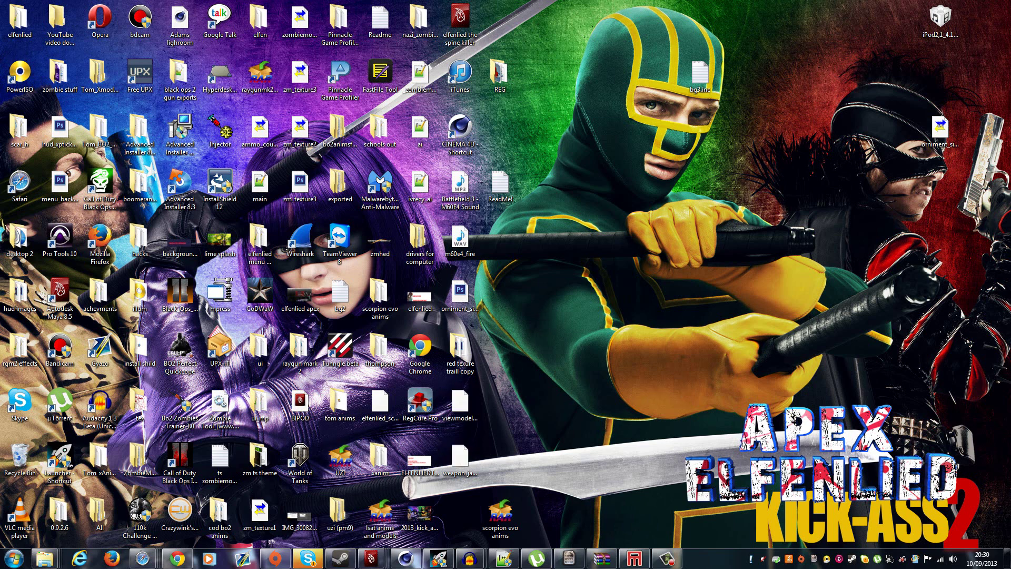
Bring back the images Explorer window and go to the images folder of mods\nazi_zombie_elfenlied.
mouse_move(309, 565)
mouse_move(47, 559)
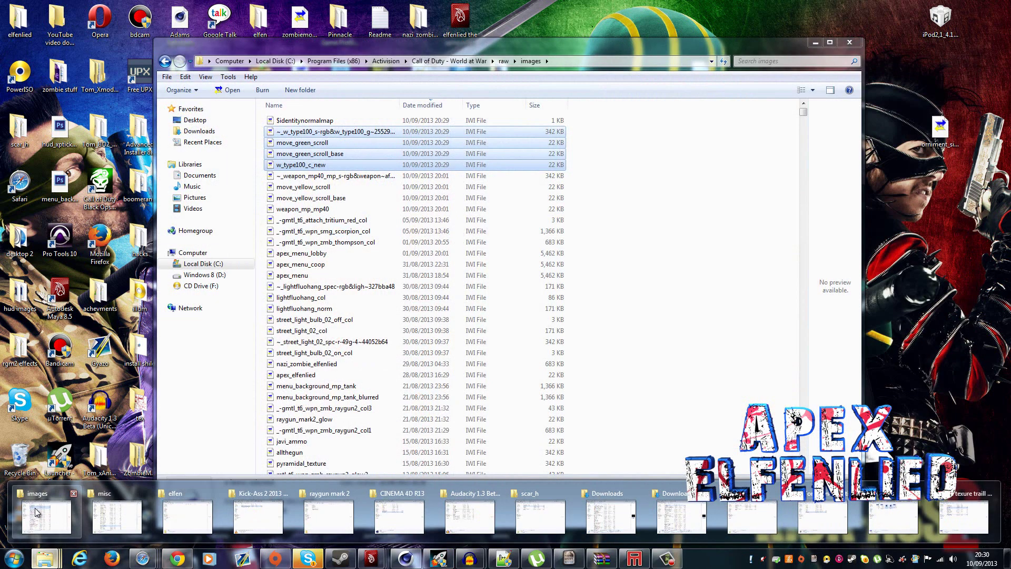
left_click(46, 516)
left_click(454, 62)
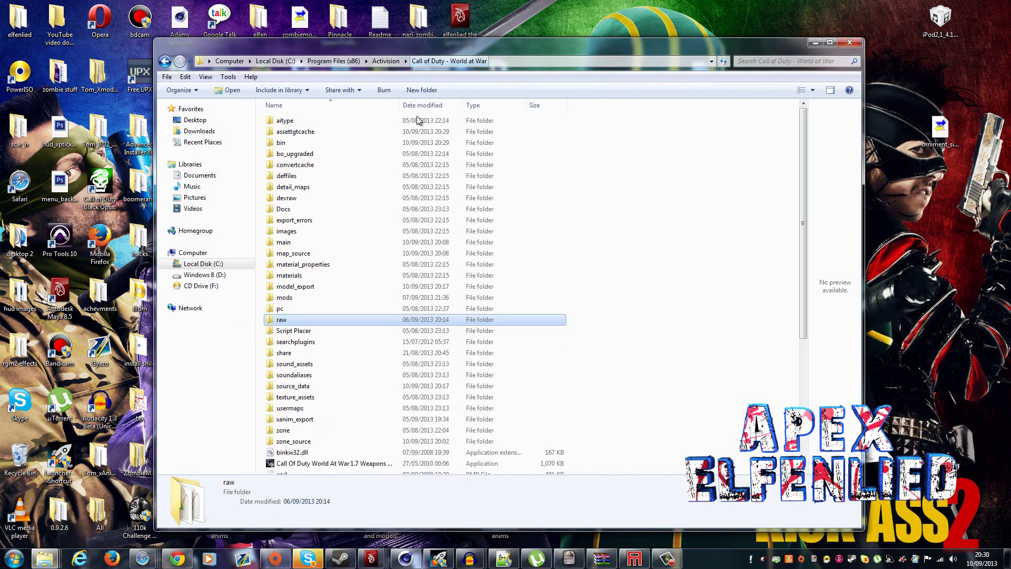
double_click(308, 298)
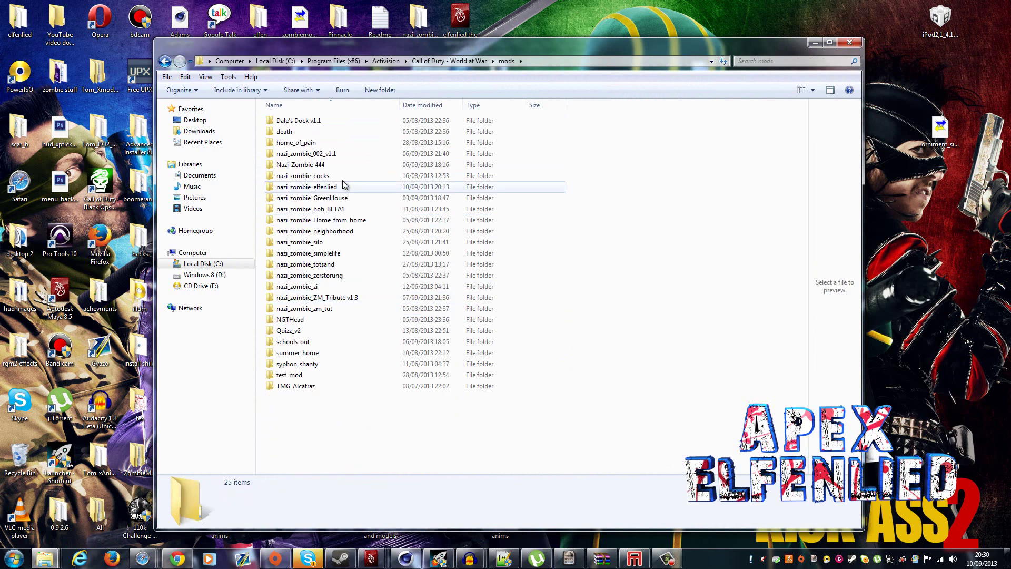
left_click(336, 188)
double_click(335, 188)
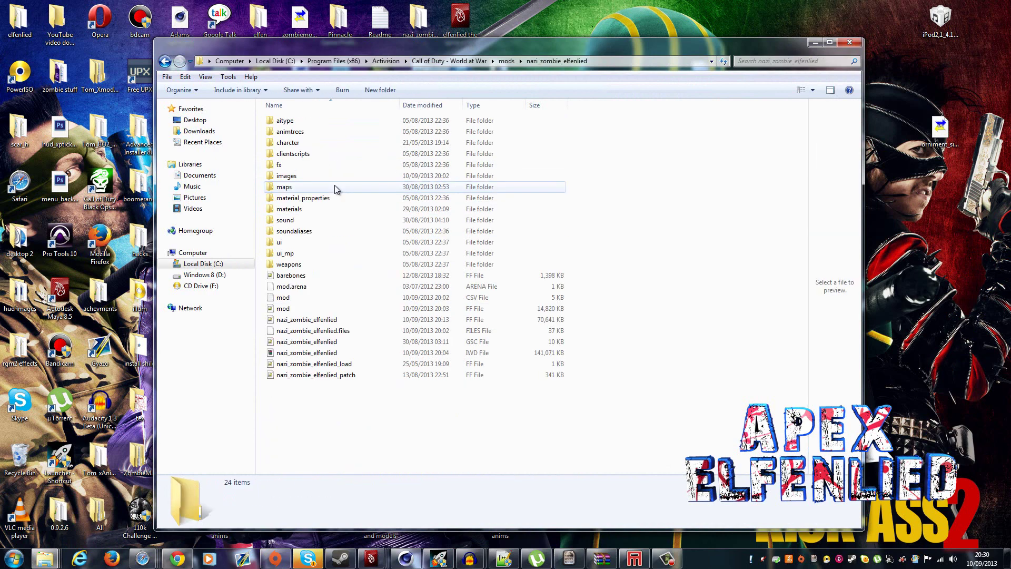
left_click(332, 180)
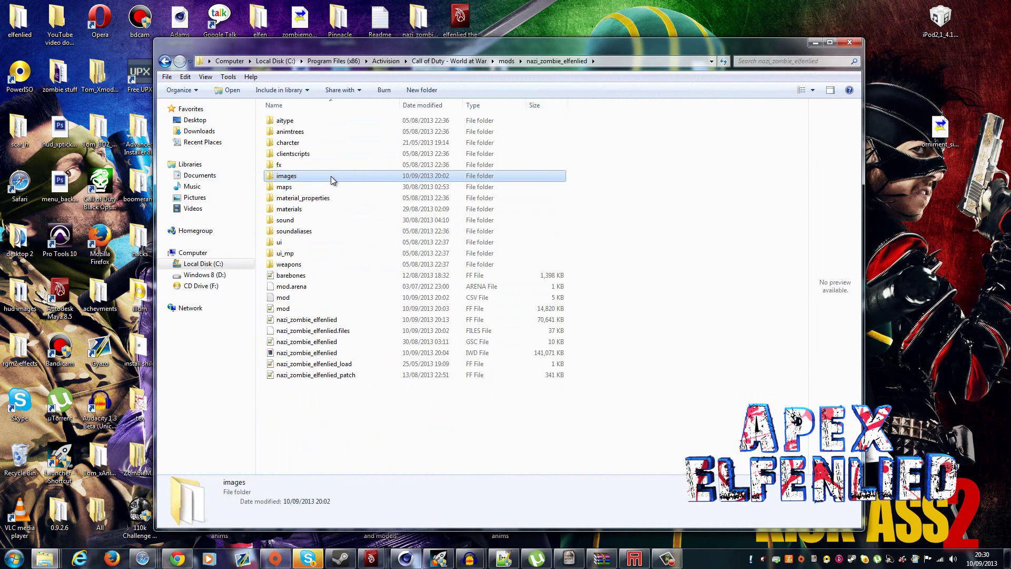
double_click(331, 180)
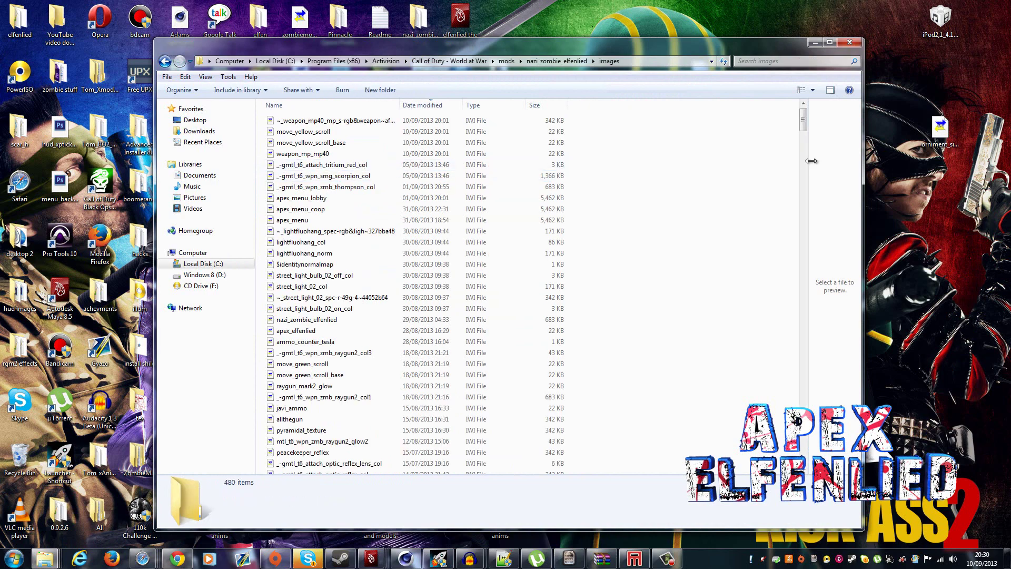
Paste the copied images into the mod's images folder, replacing the existing files with administrator permission, and put the window away.
right_click(705, 173)
left_click(751, 258)
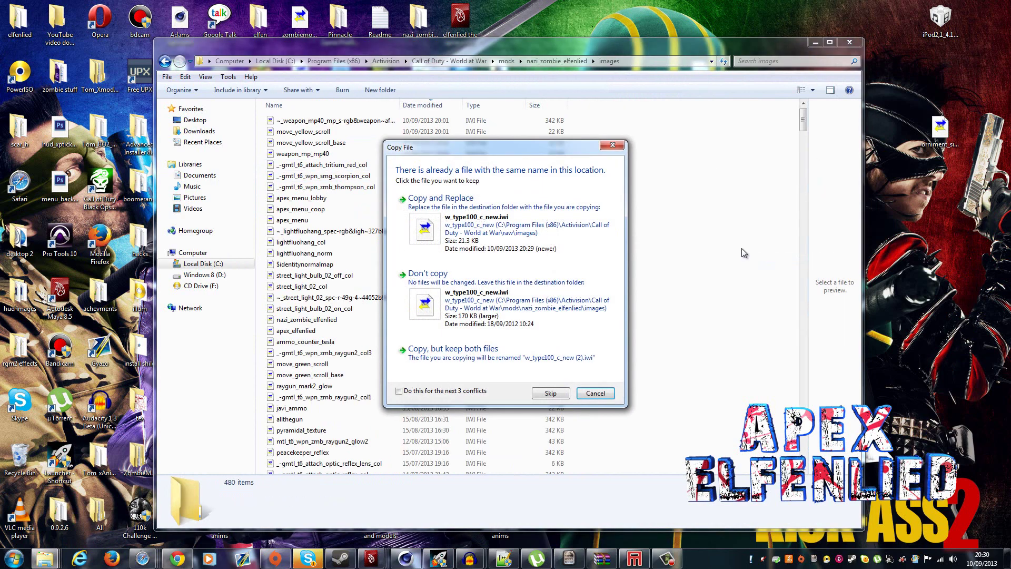
left_click(534, 226)
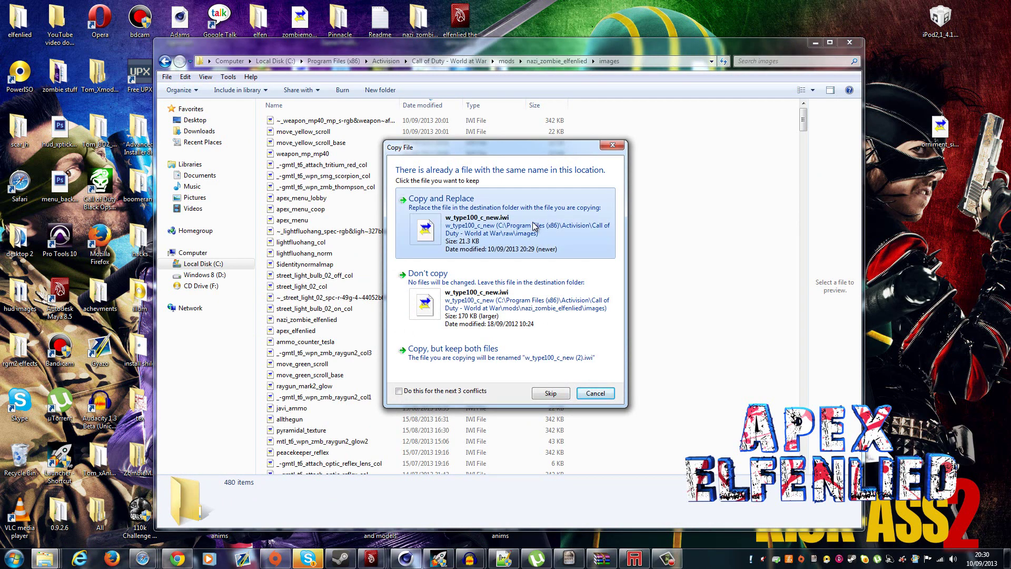
left_click(534, 227)
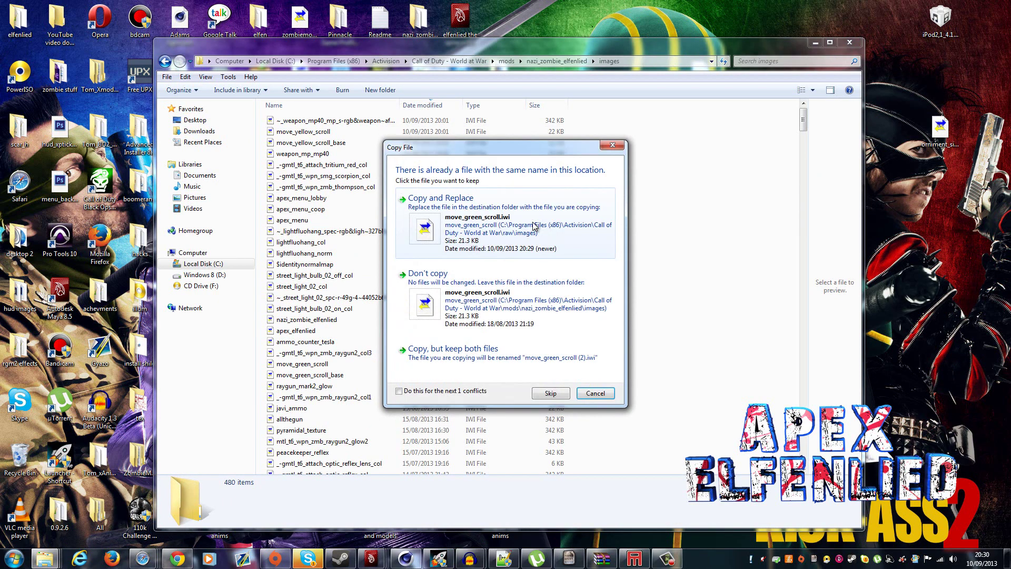
left_click(534, 226)
left_click(534, 227)
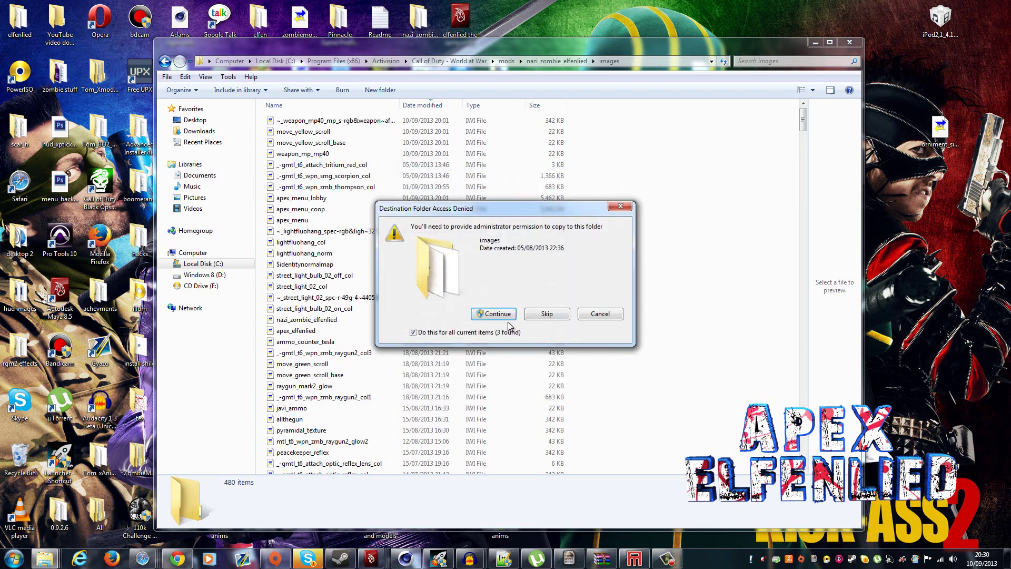
left_click(488, 315)
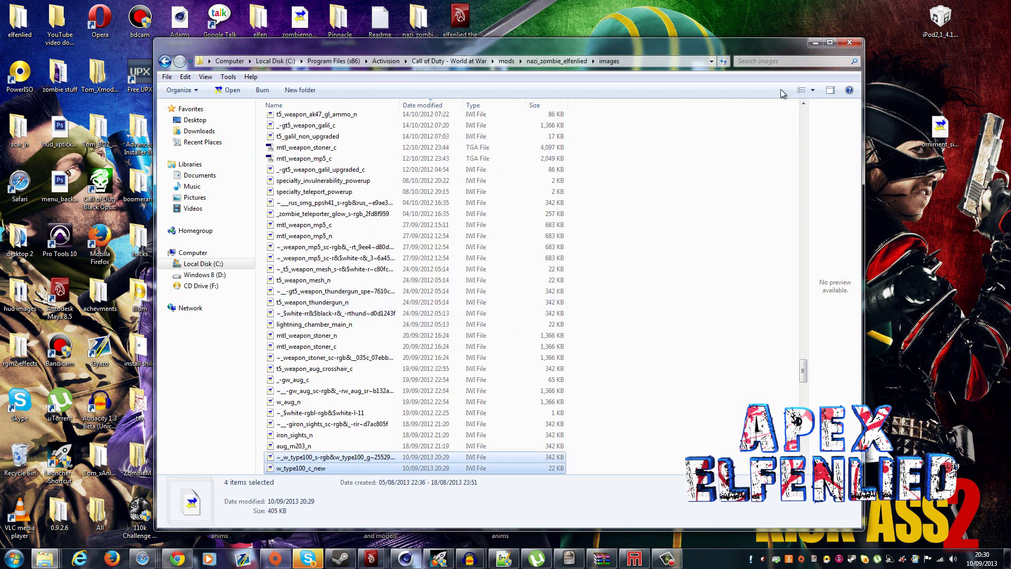
left_click(815, 42)
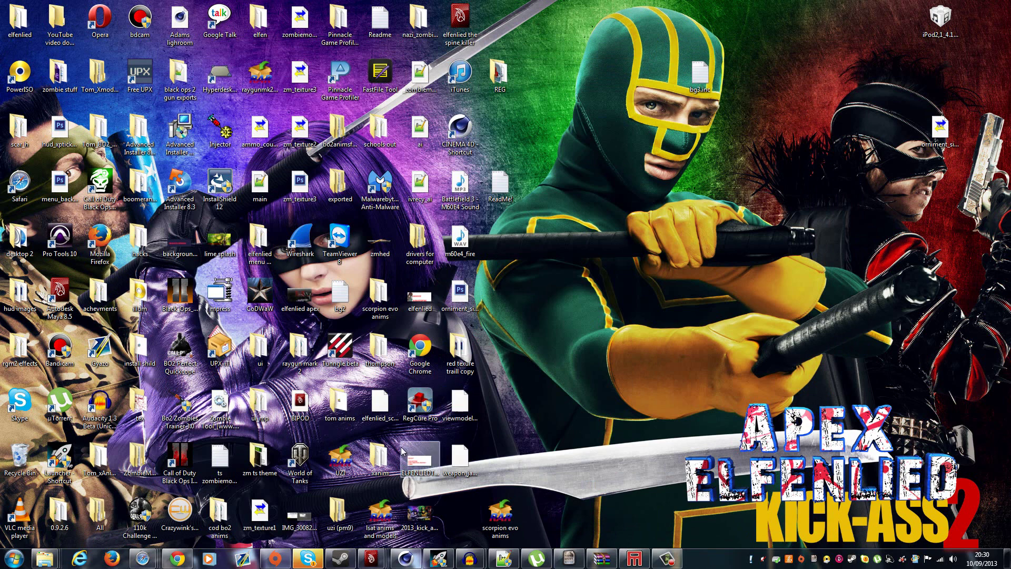
Switch to Launcher, show the Mod Builder for nazi_zombie_elfenlied and clear the console.
mouse_move(143, 563)
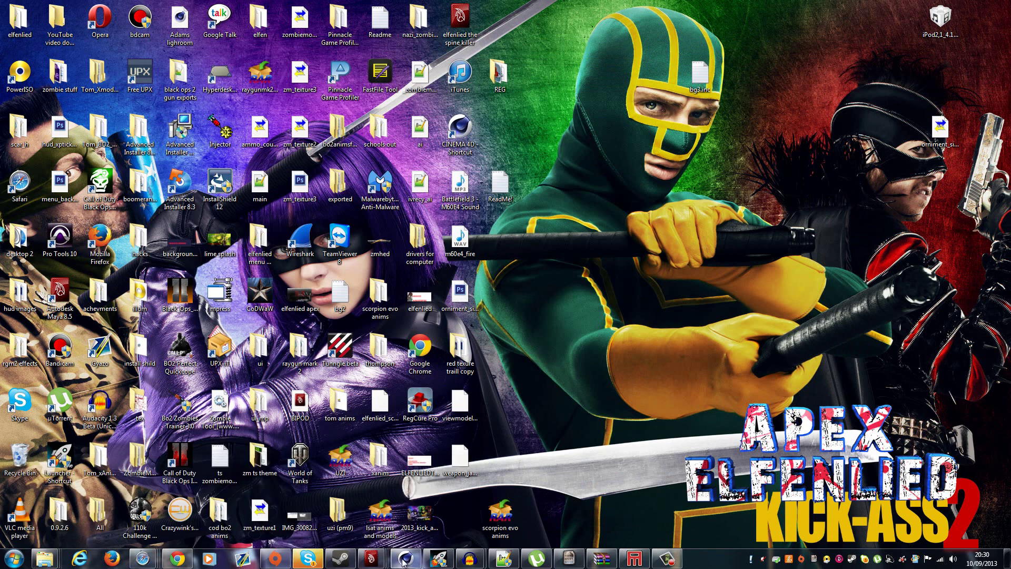
mouse_move(437, 560)
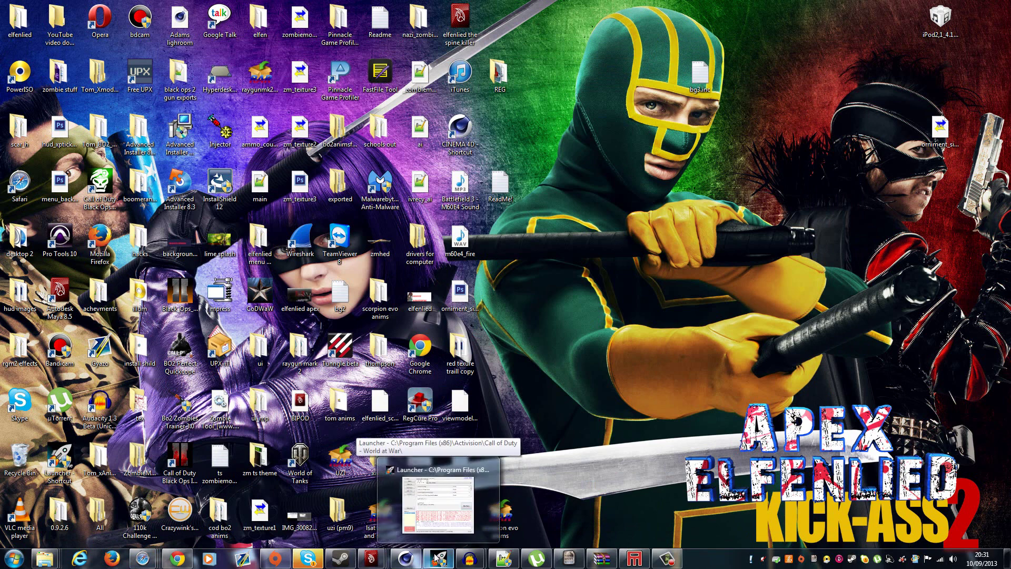
left_click(438, 504)
left_click(426, 120)
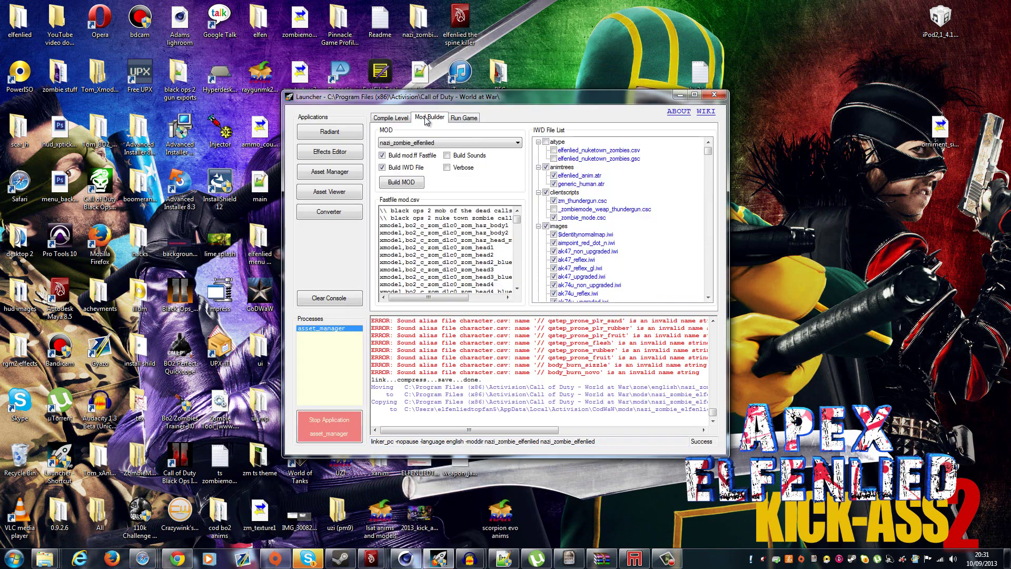
left_click(330, 298)
left_click(440, 143)
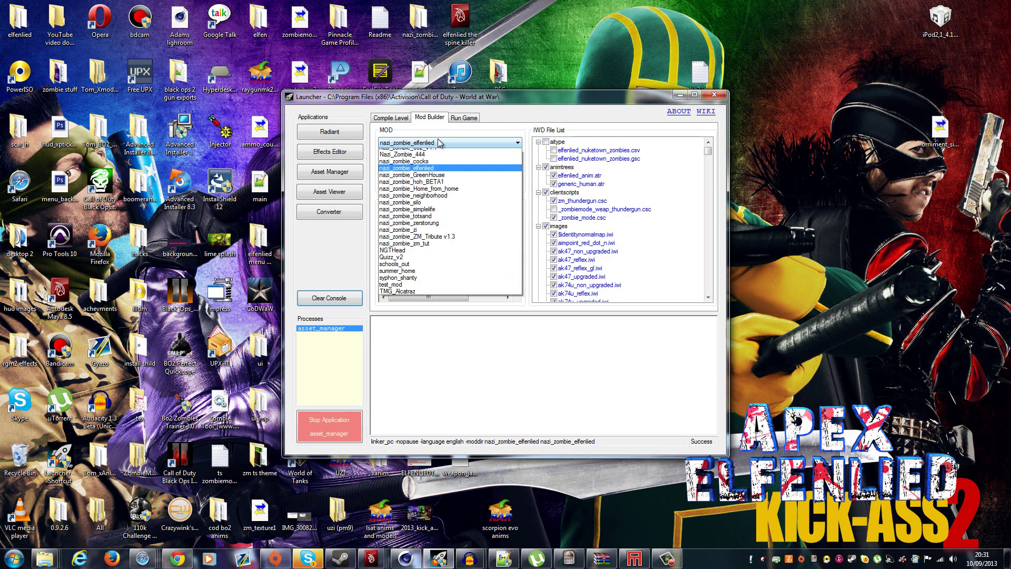
left_click(544, 150)
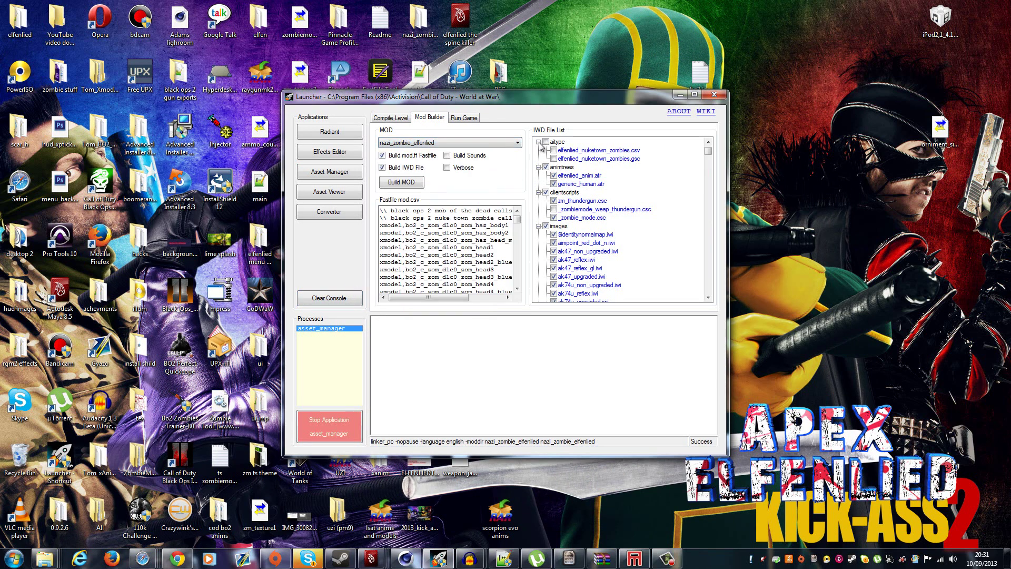
Collapse the aitype, animtrees and clientscripts groups in the IWD file list and check the ticked images entries.
left_click(538, 142)
left_click(538, 150)
left_click(539, 159)
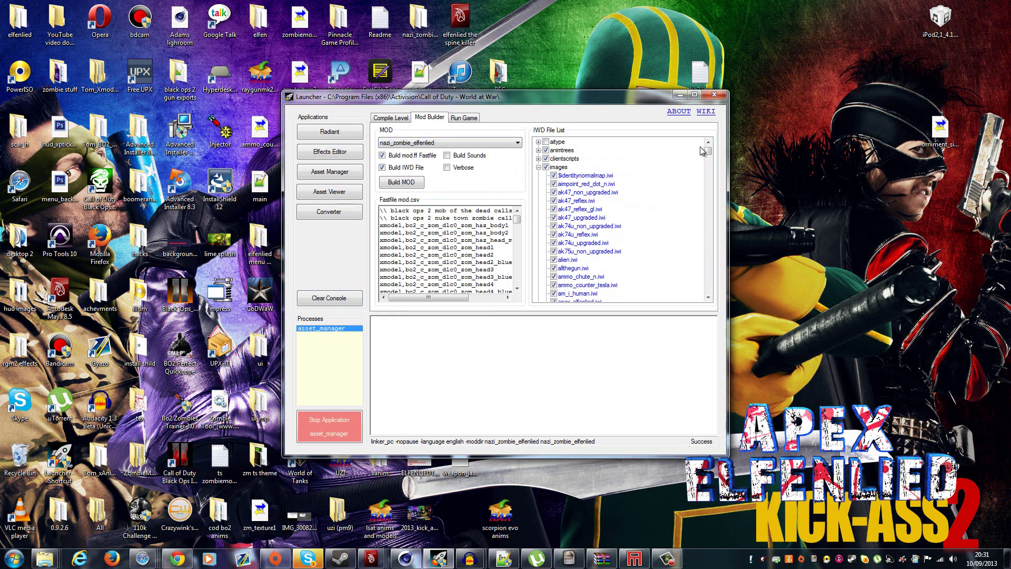
left_click_drag(707, 154, 710, 209)
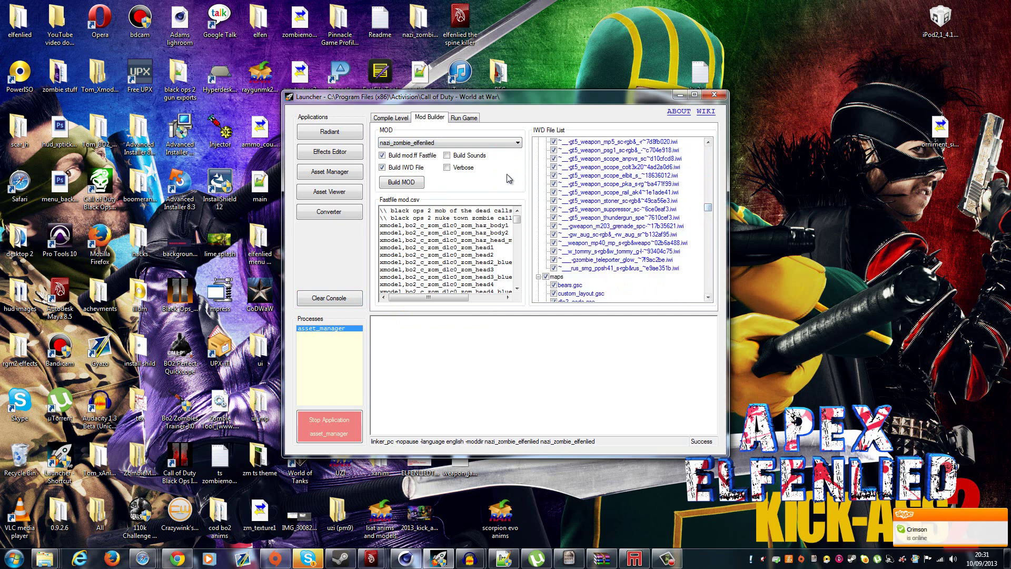
left_click(327, 300)
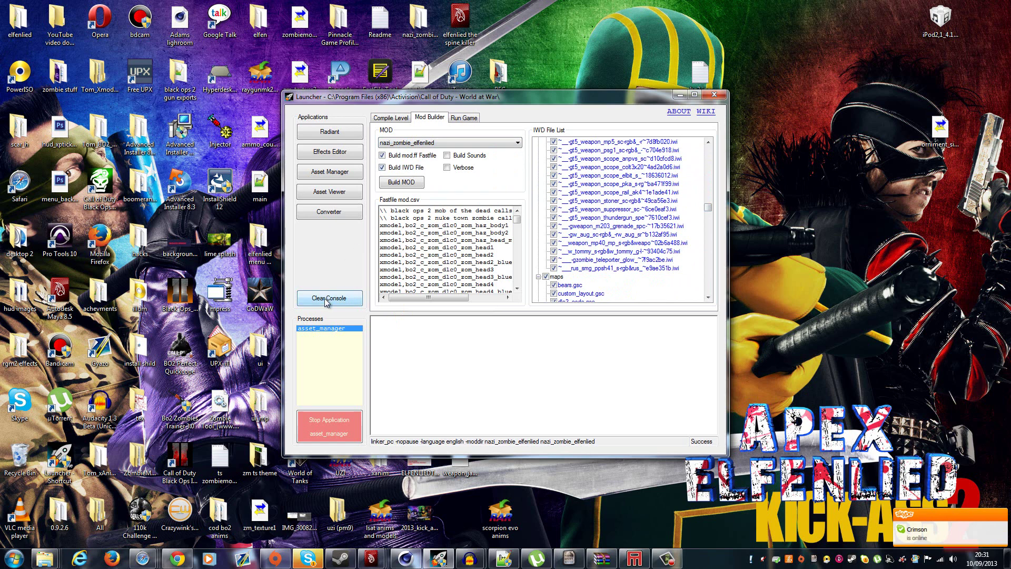
Build the nazi_zombie_elfenlied mod with its mod.ff fastfile and IWD file.
left_click(395, 121)
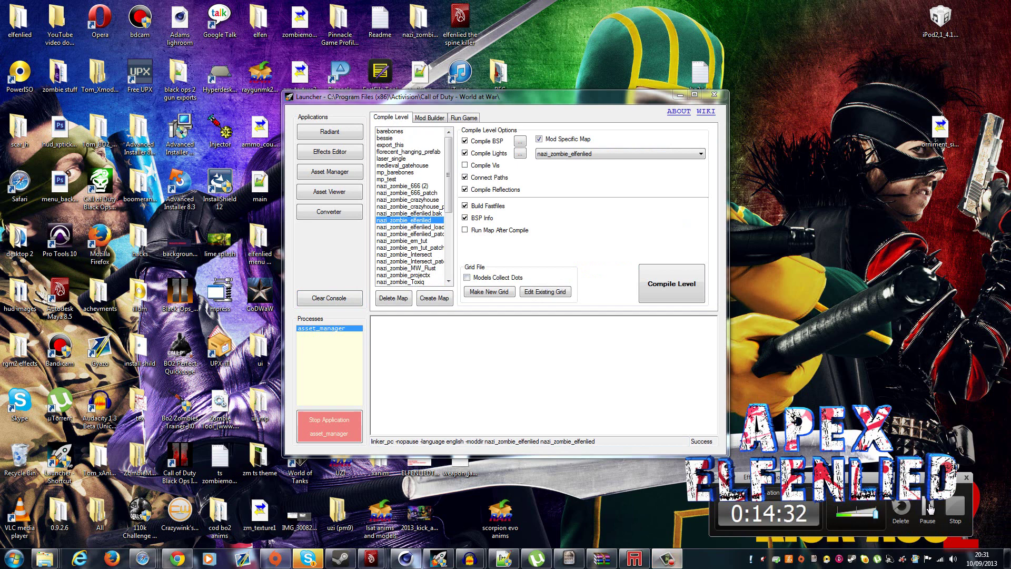
left_click(929, 507)
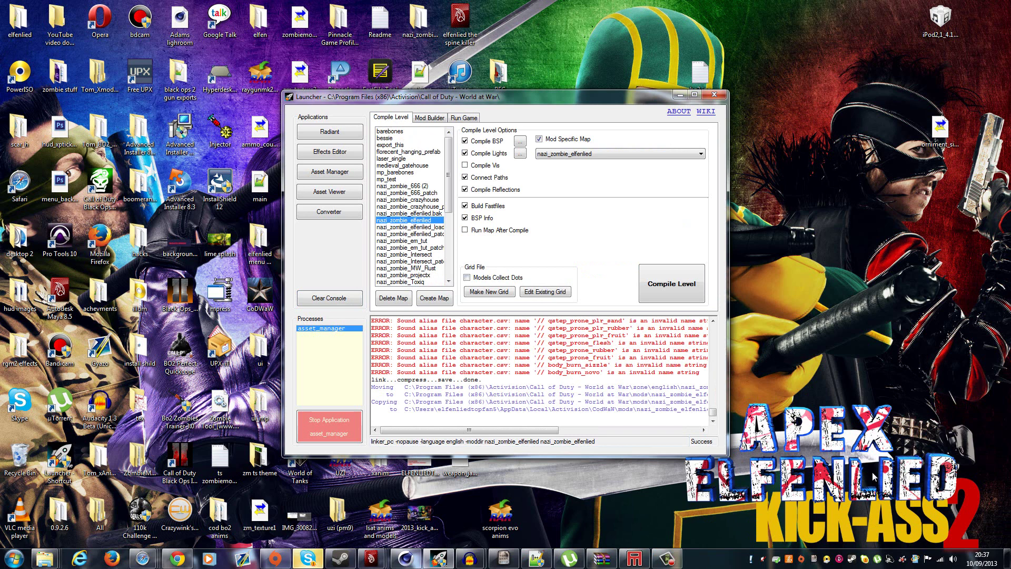
left_click(430, 117)
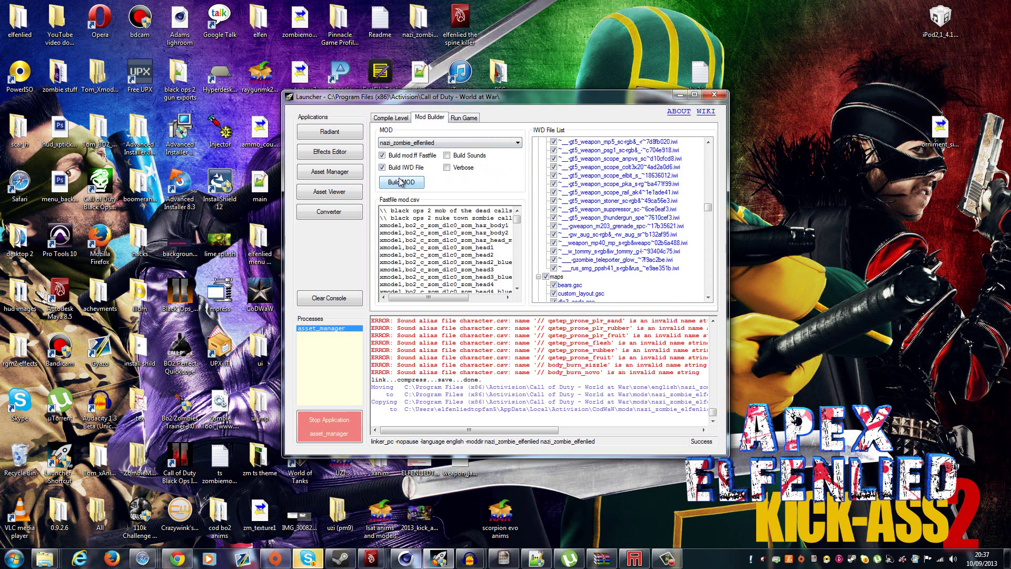
left_click(400, 182)
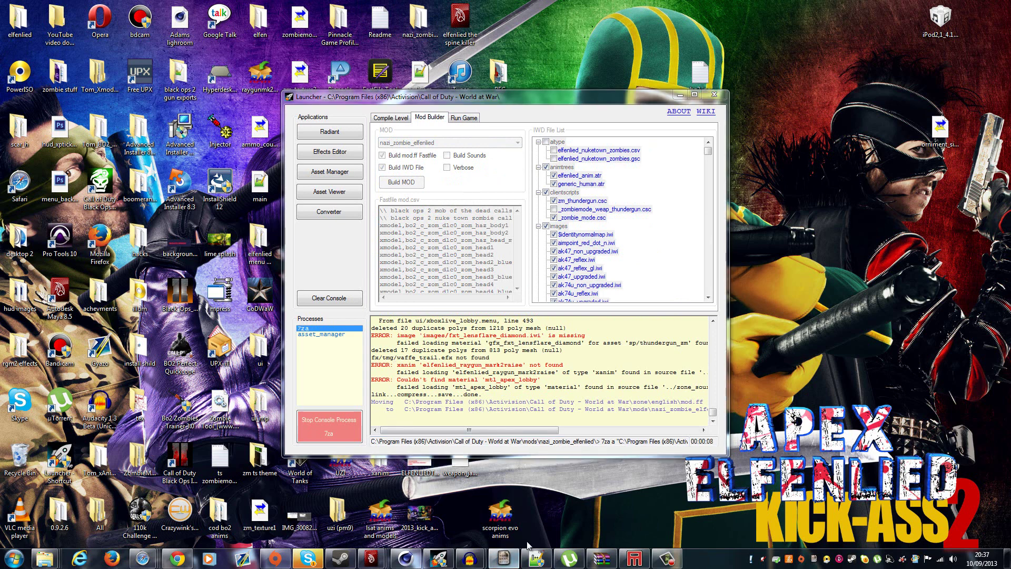
Switch to Tom Bmx Xmodel Utils and inspect the retextured weapon_zombie_mp40_smg and weapon_zombie_type100_smg models.
left_click(504, 558)
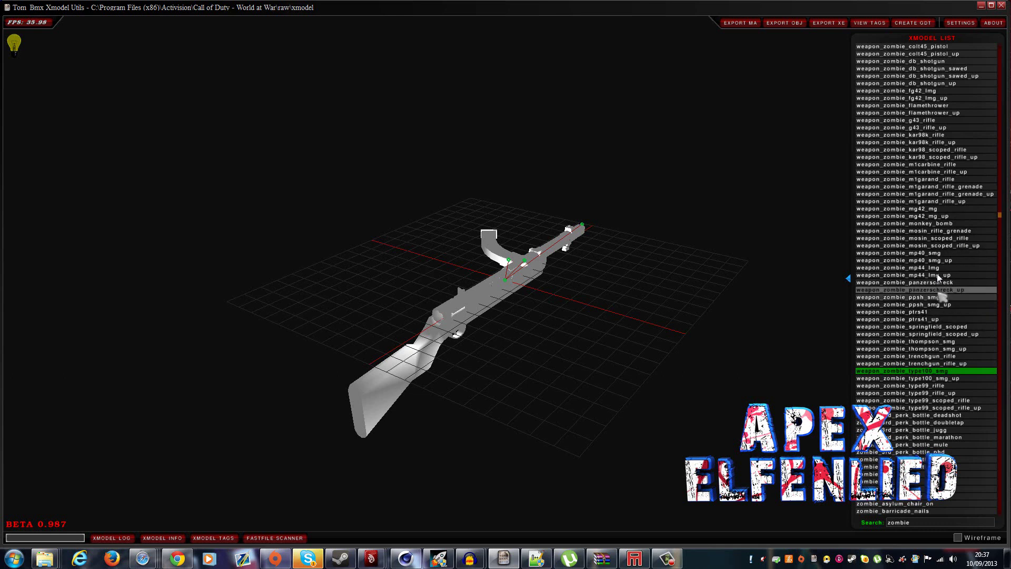
left_click(958, 252)
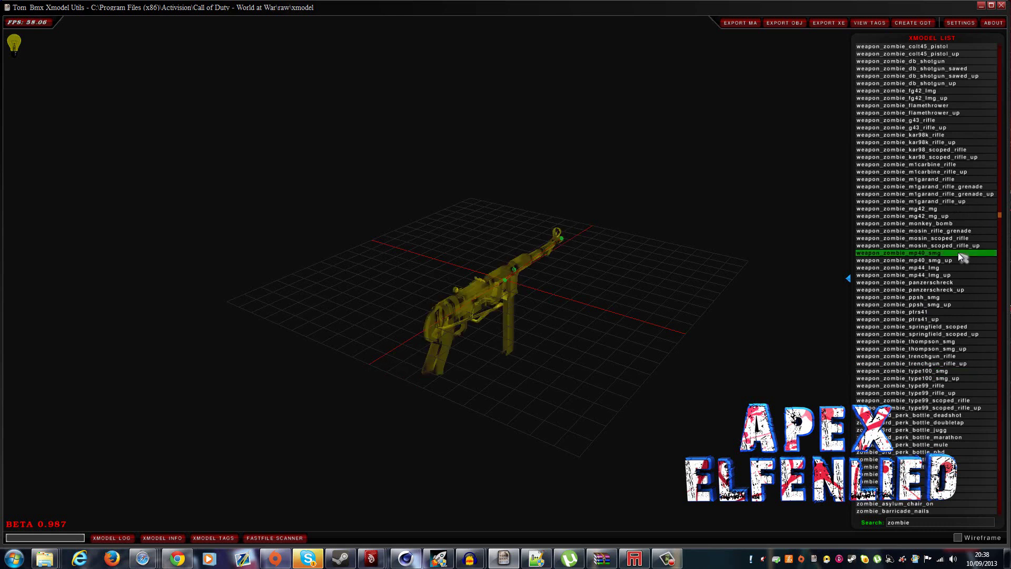
left_click_drag(637, 323, 610, 284)
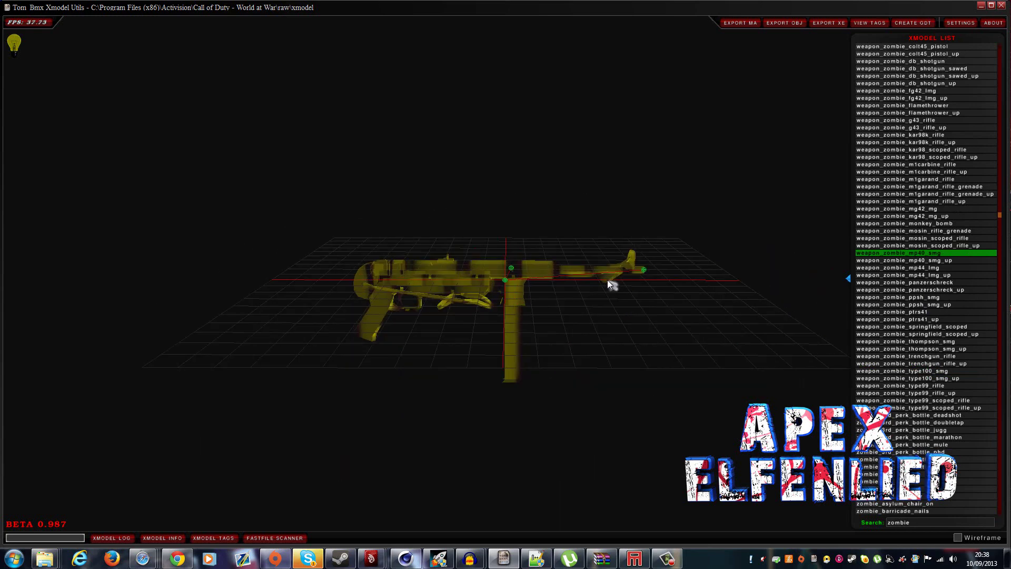
left_click(963, 368)
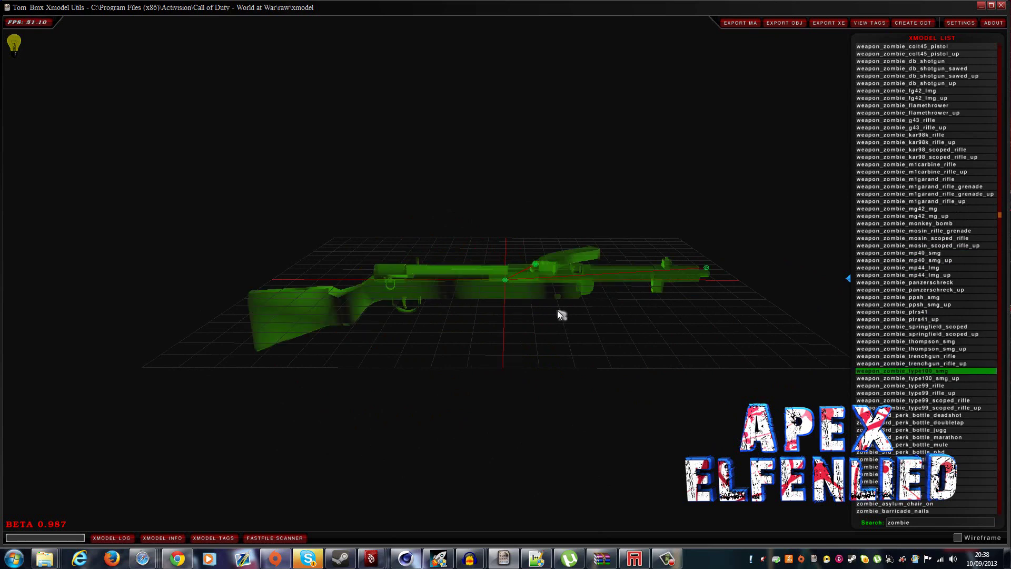
left_click_drag(559, 313, 530, 311)
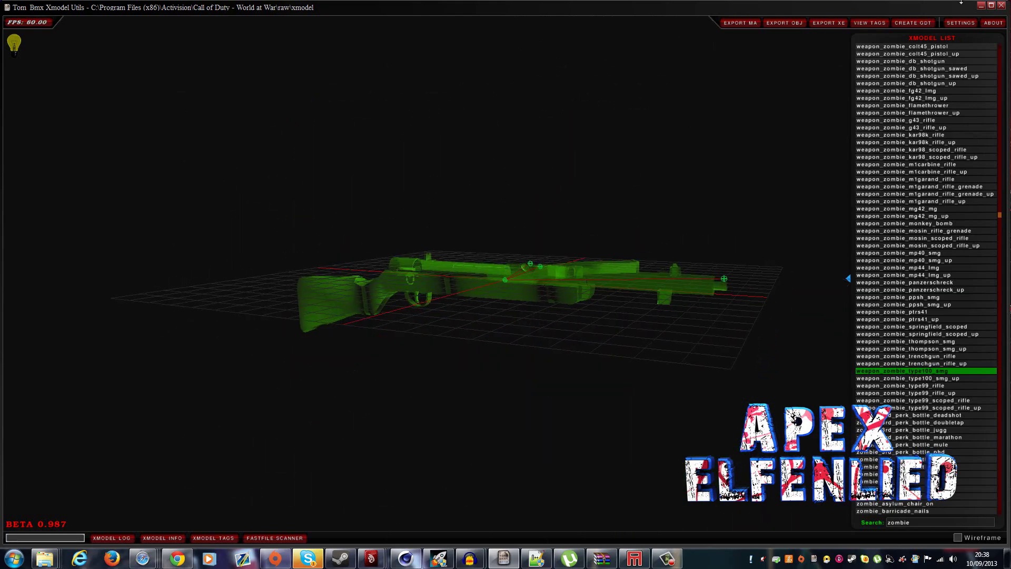
left_click(982, 5)
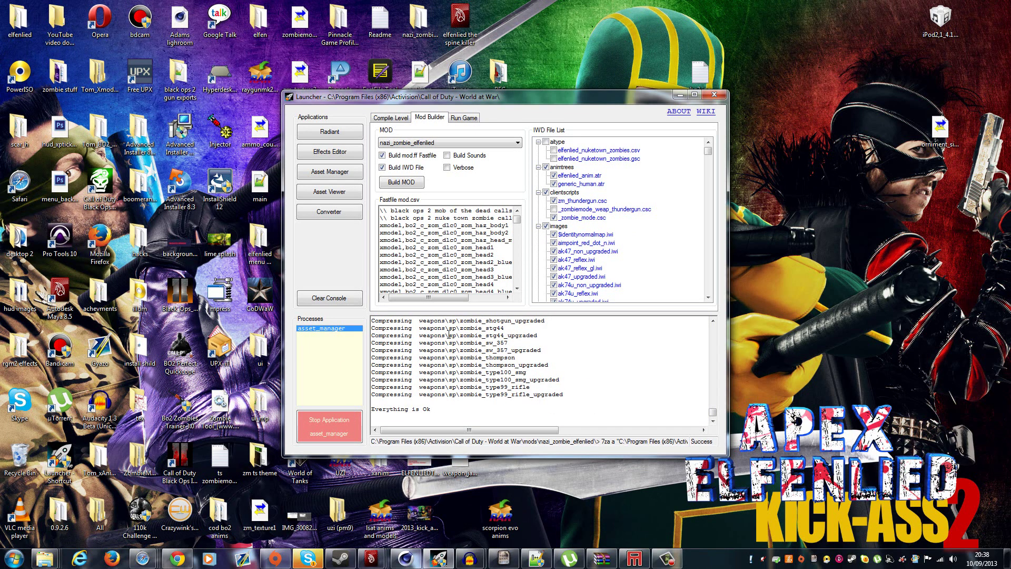
Collapse the clientscripts, animtrees and aitype groups in the IWD file list.
left_click(538, 193)
left_click(538, 167)
left_click(538, 142)
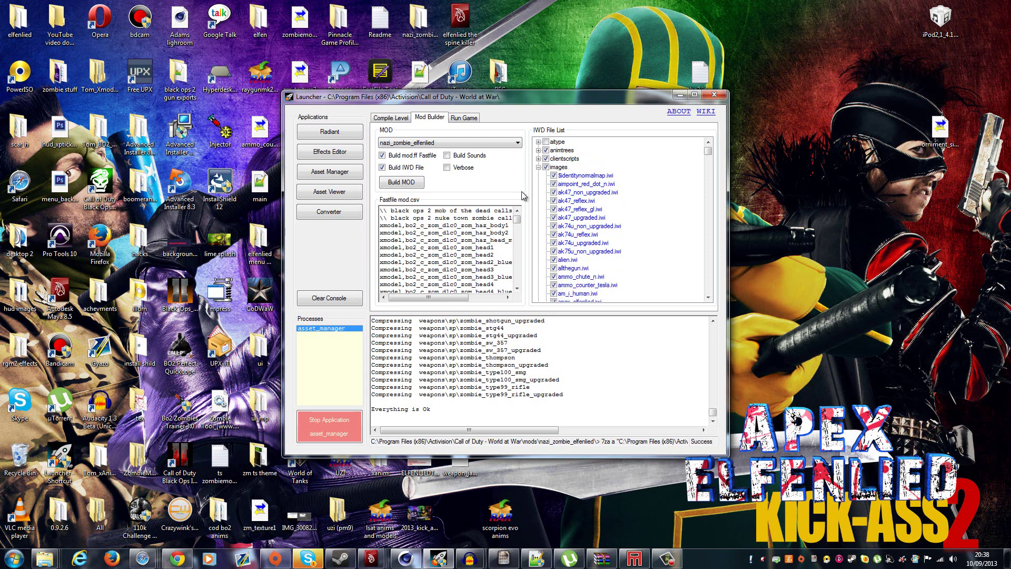
Run World at War in SP with the nazi_zombie_elfenlied mod and start the elfenlied map.
left_click(473, 119)
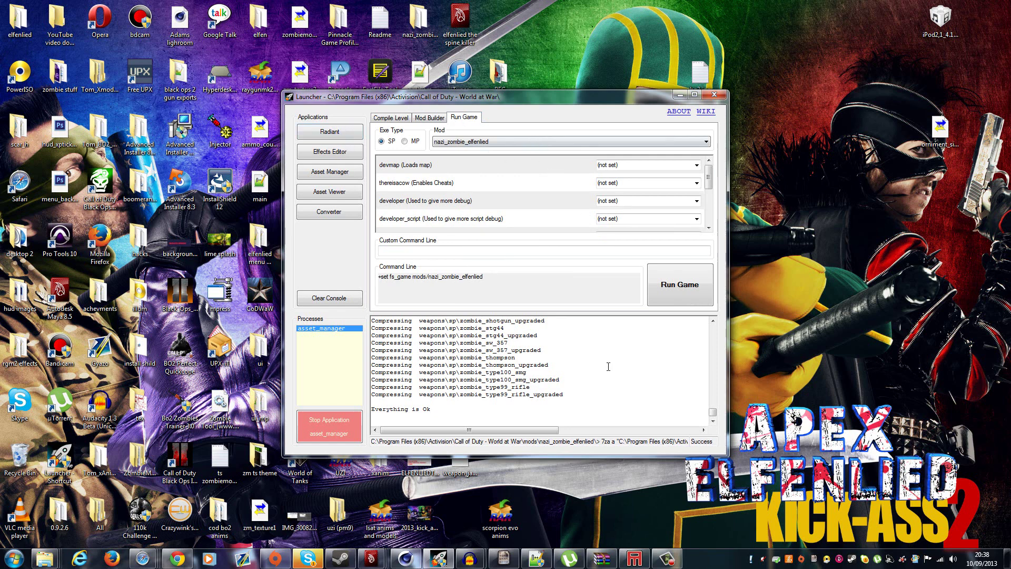
left_click(666, 290)
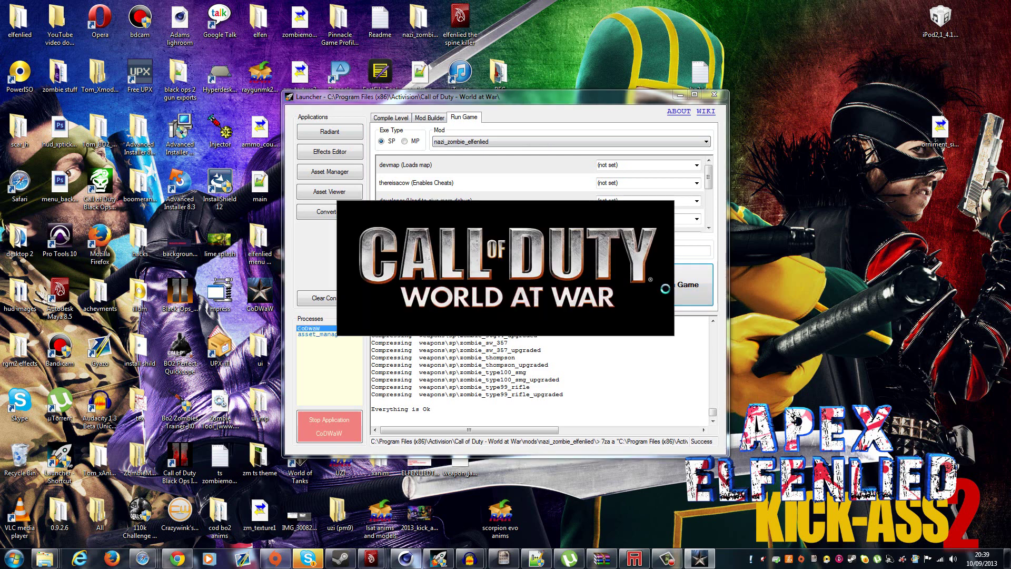
left_click(612, 339)
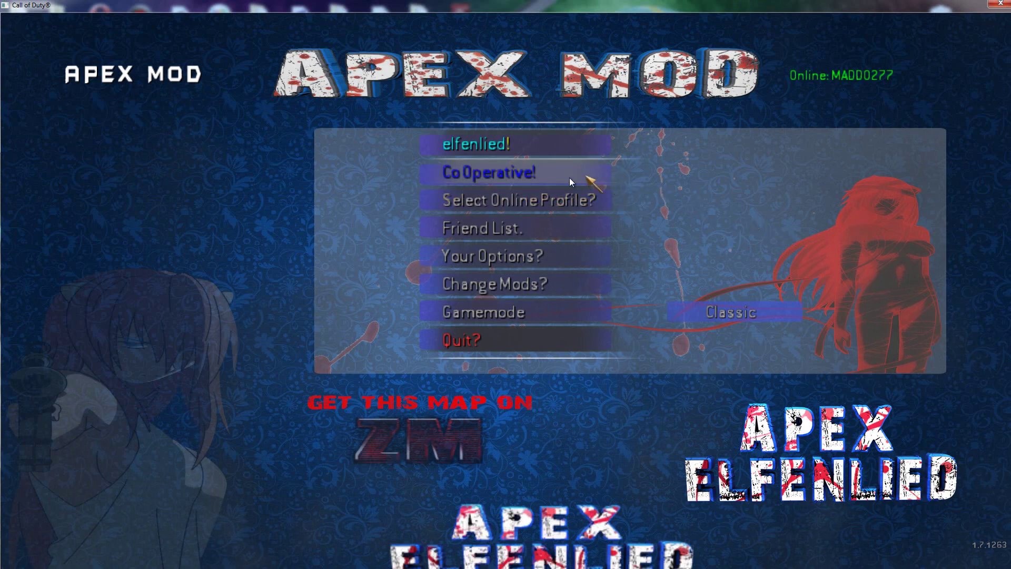
left_click(514, 150)
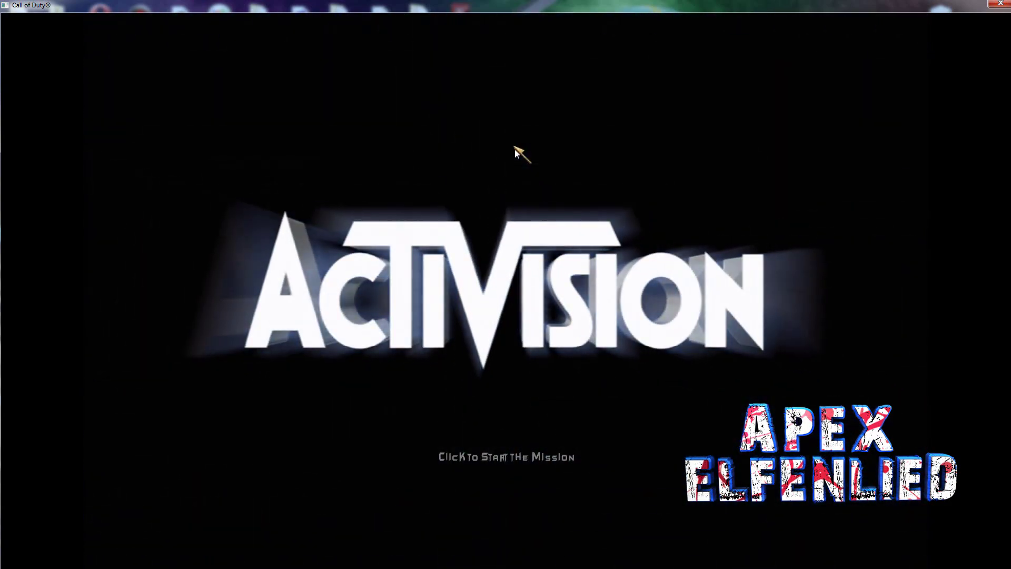
left_click(514, 149)
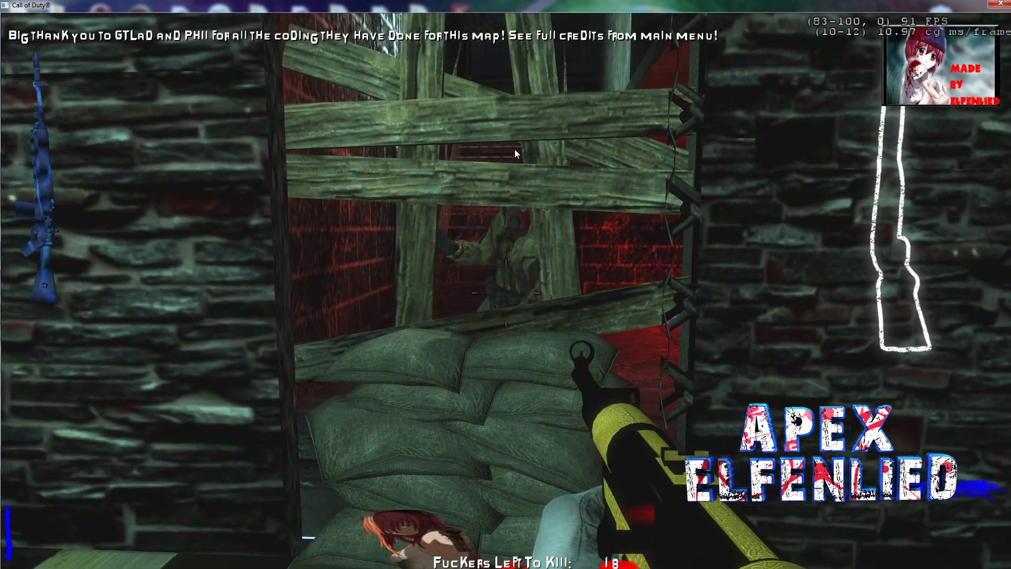
Fire The AfterBurner at the zombies behind the barricaded windows, both from the hip and down its sights.
left_click(514, 150)
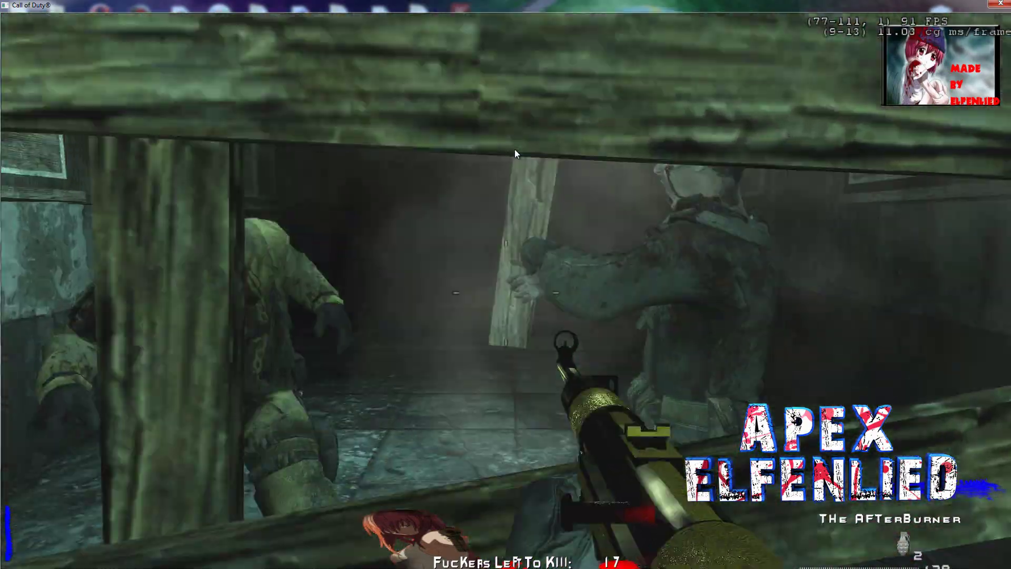
left_click(515, 151)
left_click(515, 150)
left_click(515, 151)
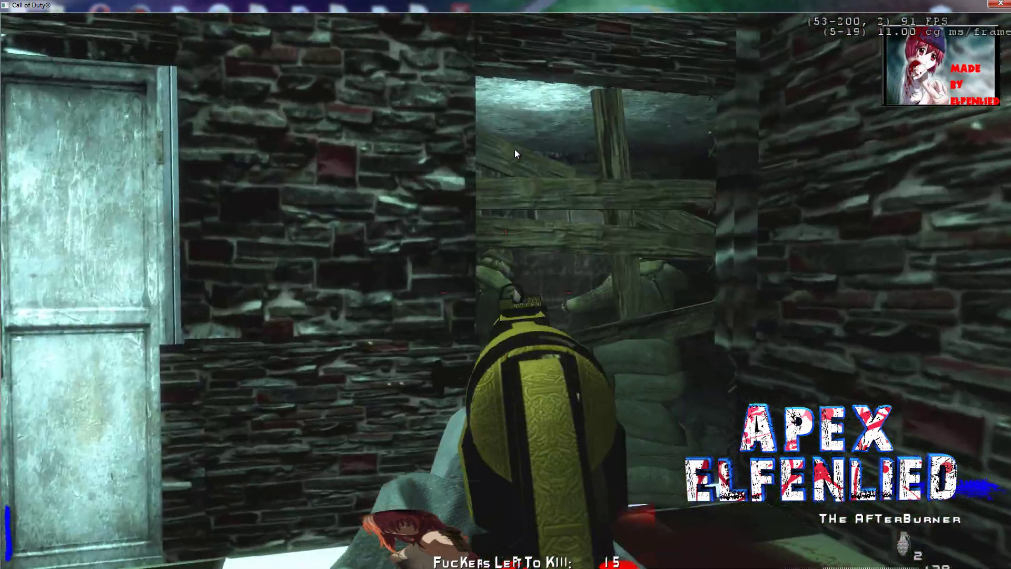
left_click(514, 150)
left_click(515, 150)
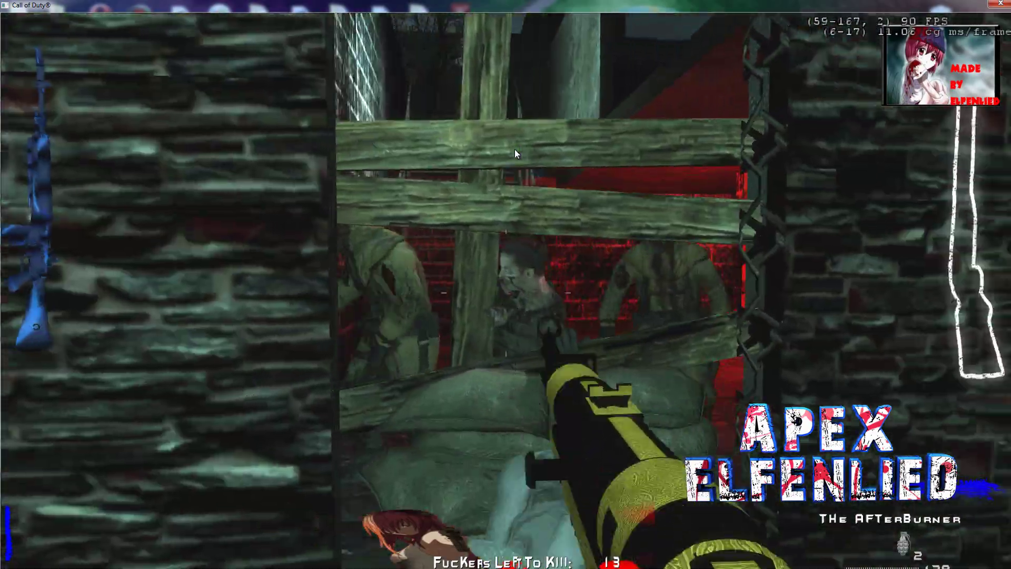
left_click(515, 150)
left_click(515, 150)
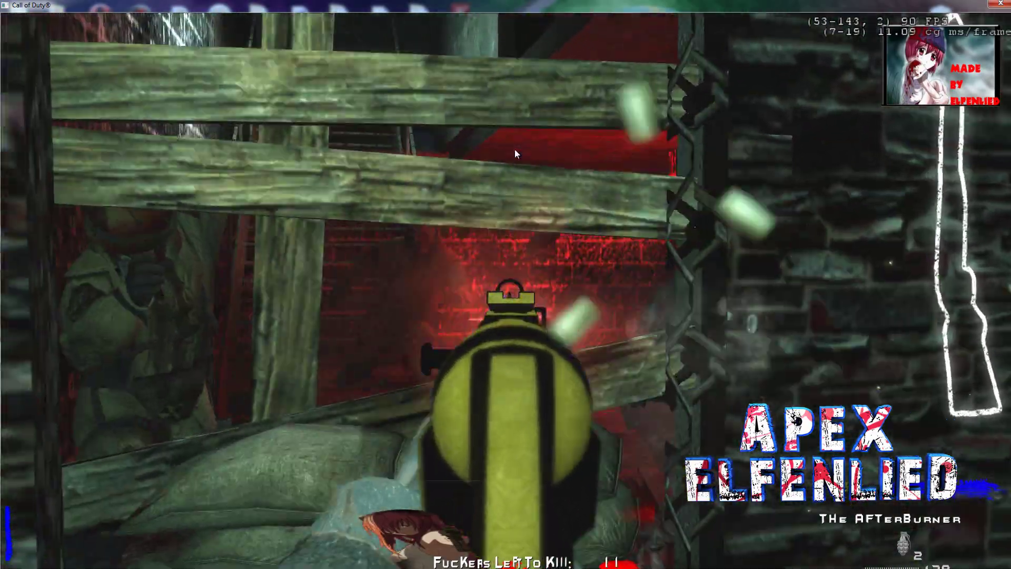
left_click(516, 150)
left_click(515, 151)
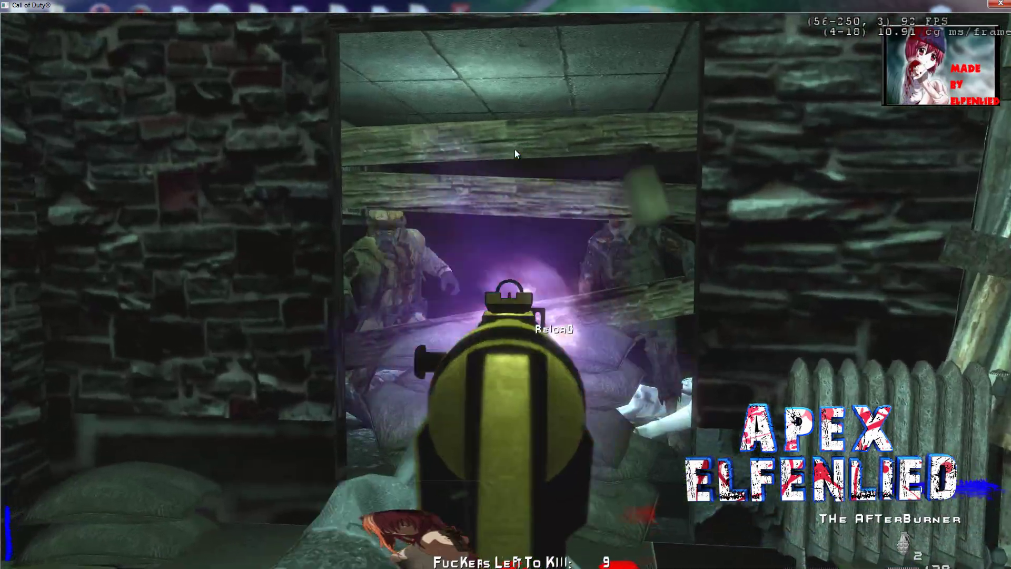
left_click(515, 151)
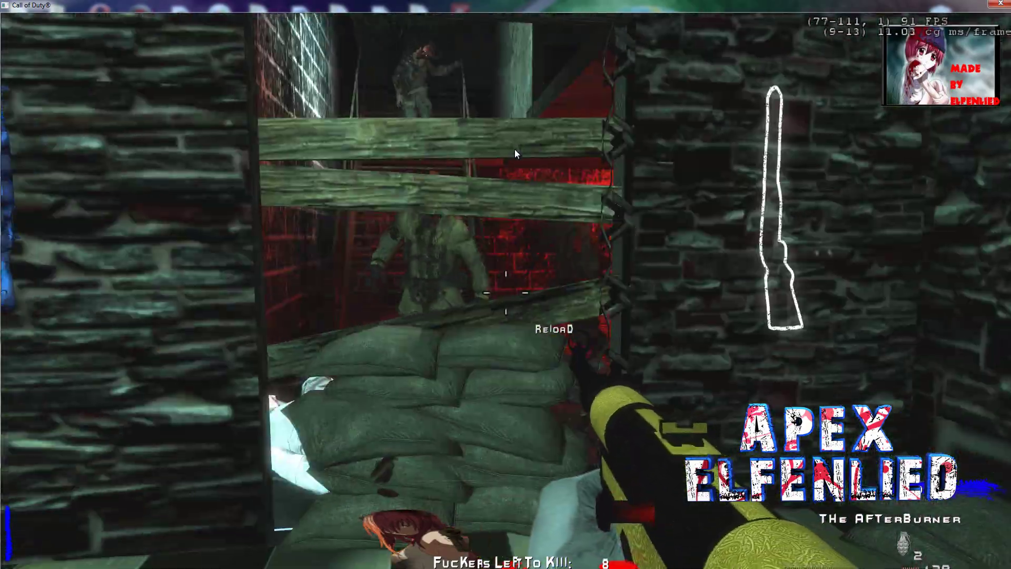
Fly with noclip to the MP5 Supressor wall buy in the lava room, turn noclip off and equip the Type 100.
key("n")
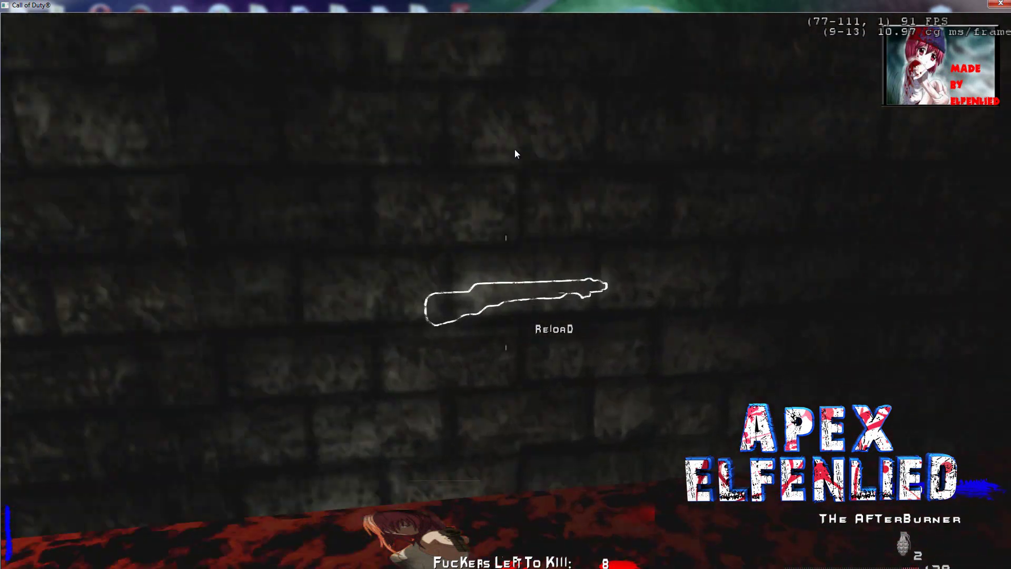
key("w")
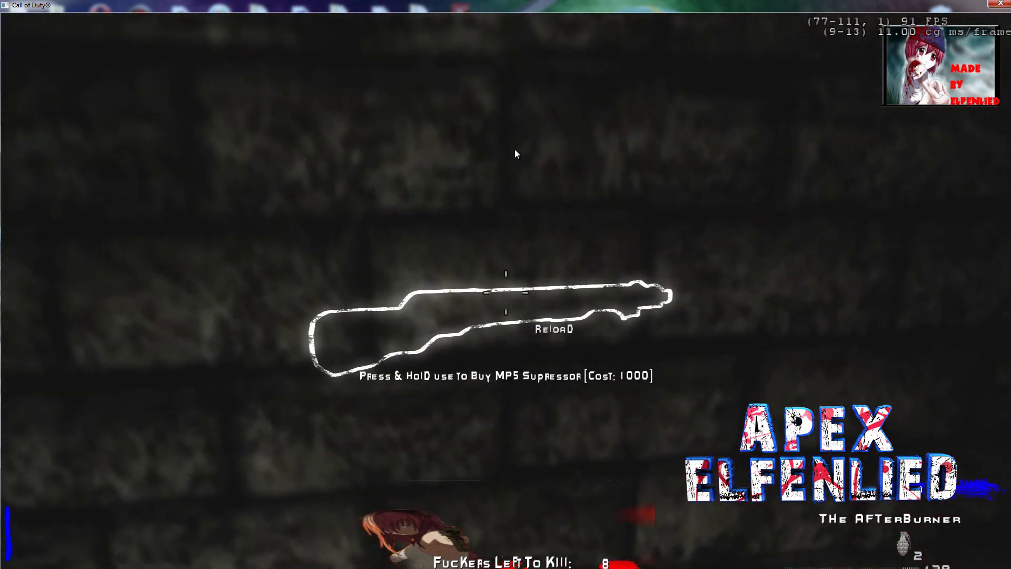
key("s")
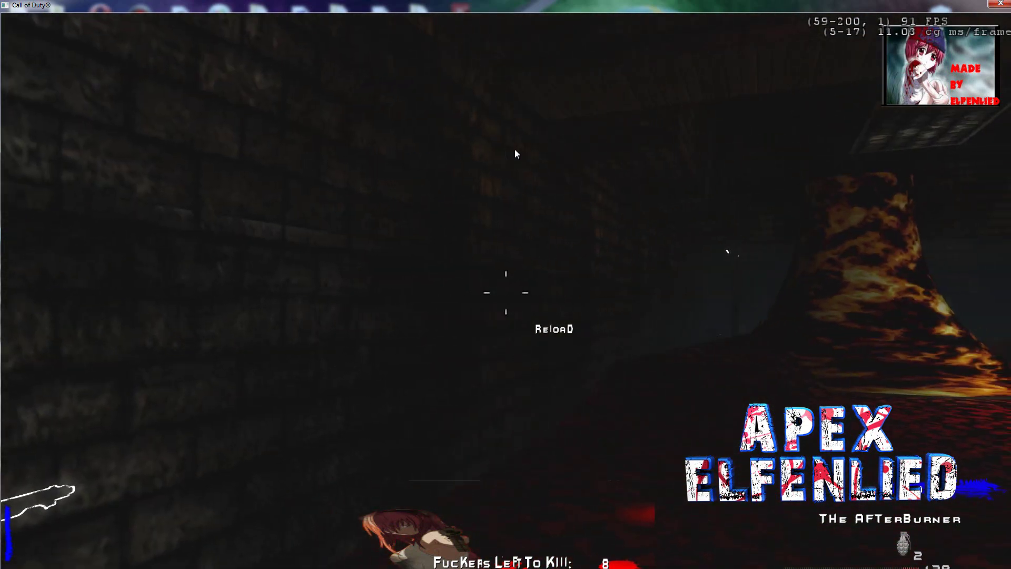
key("n")
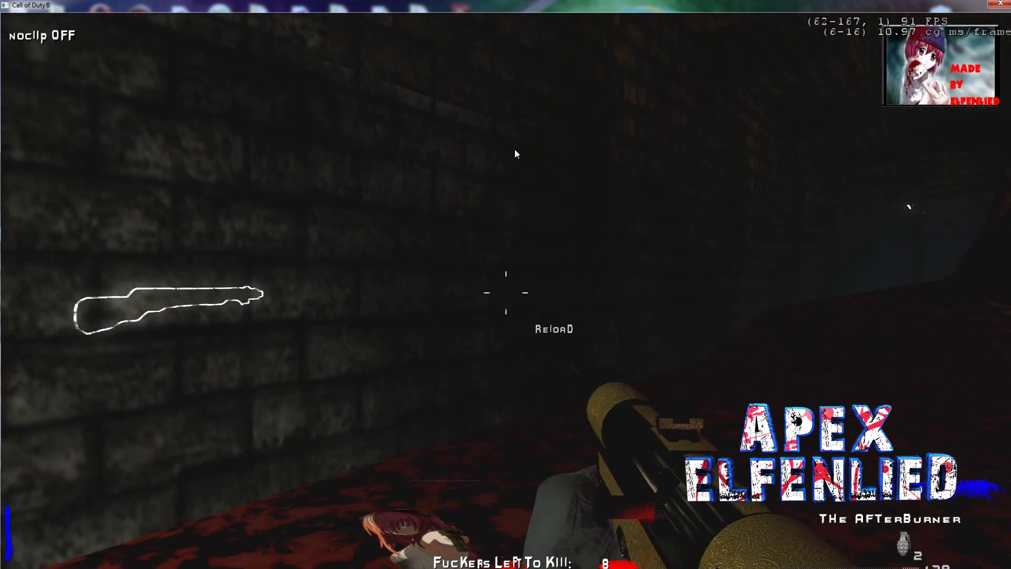
key("w")
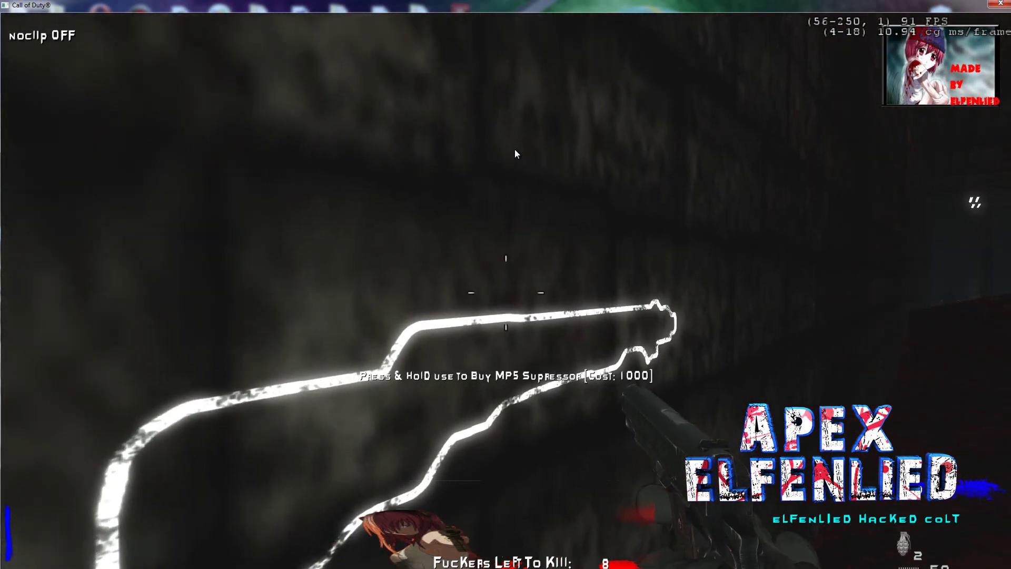
key("s")
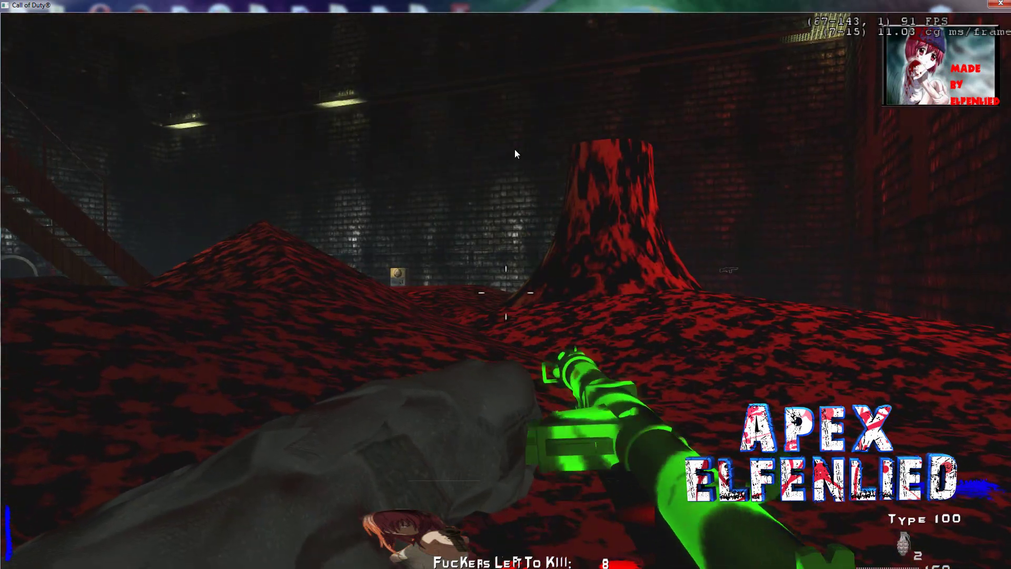
Aim, fire and reload the Type 100 facing the lava column to examine its green scrolling texture.
key("d")
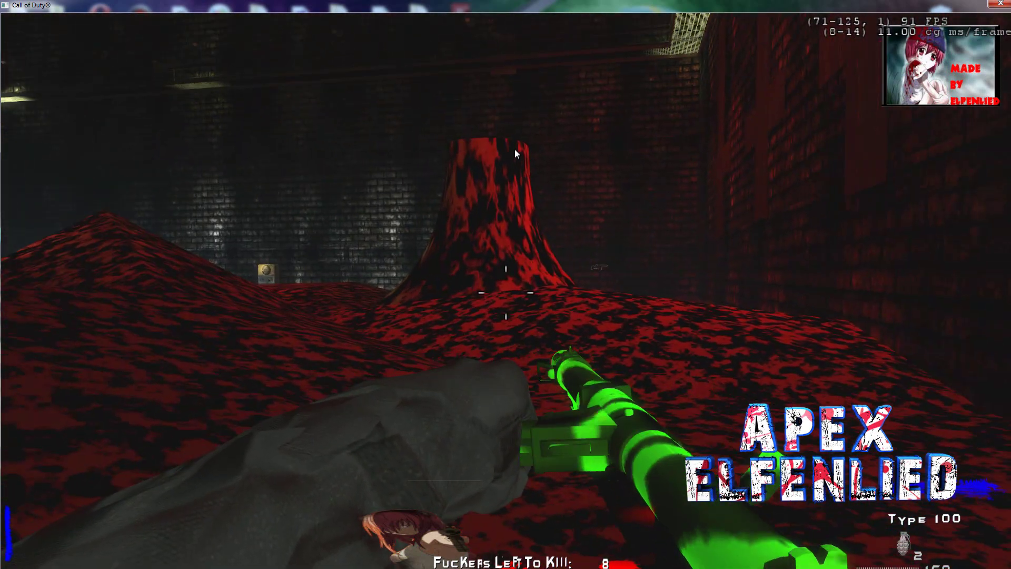
key("w")
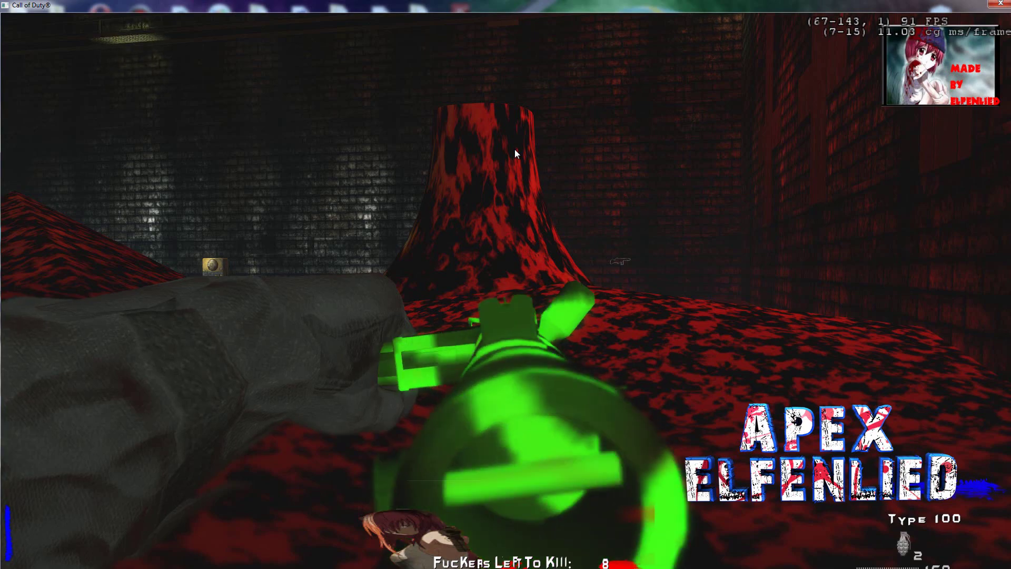
key("s")
left_click(515, 153)
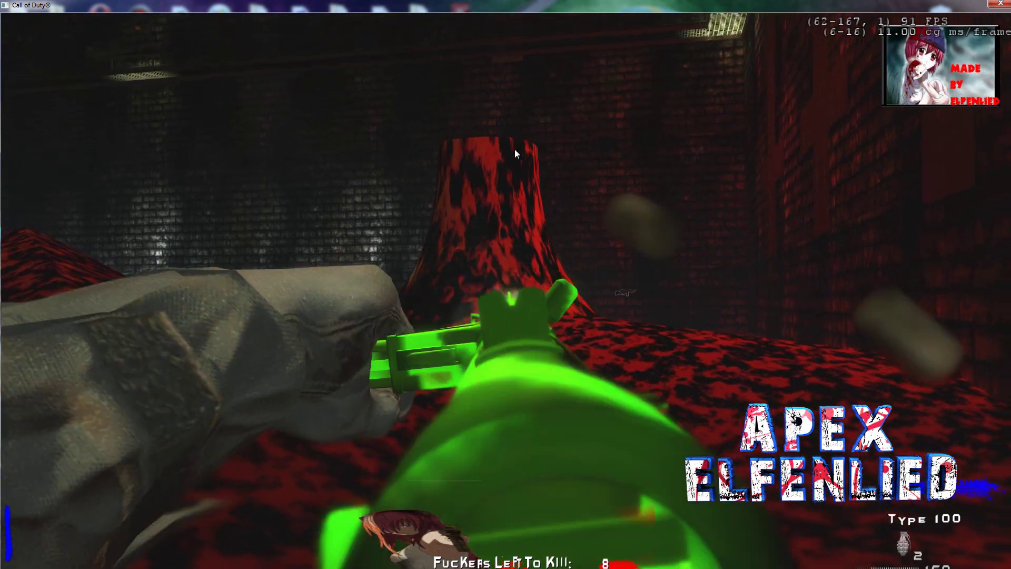
key("s")
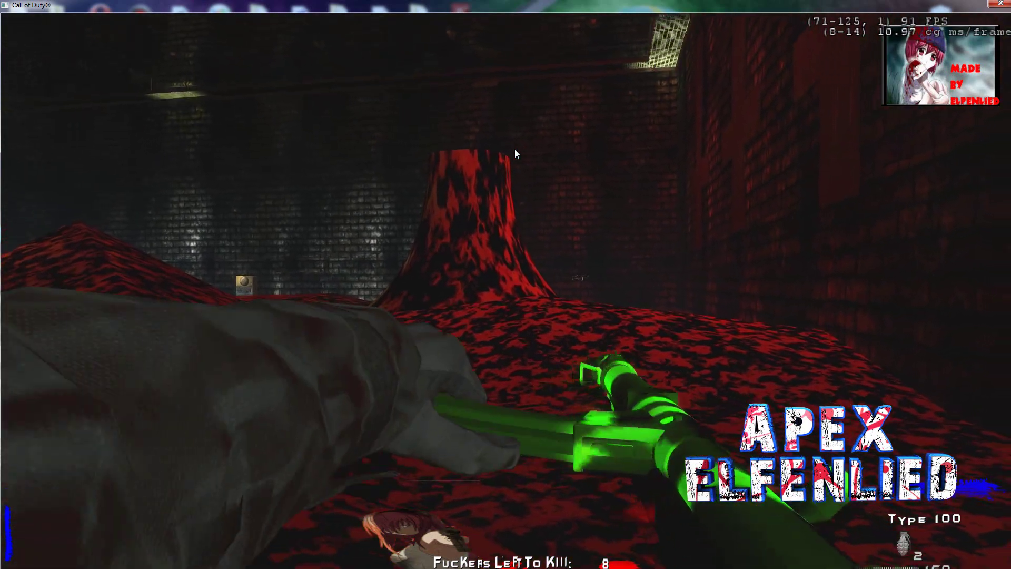
key("w")
key("w")
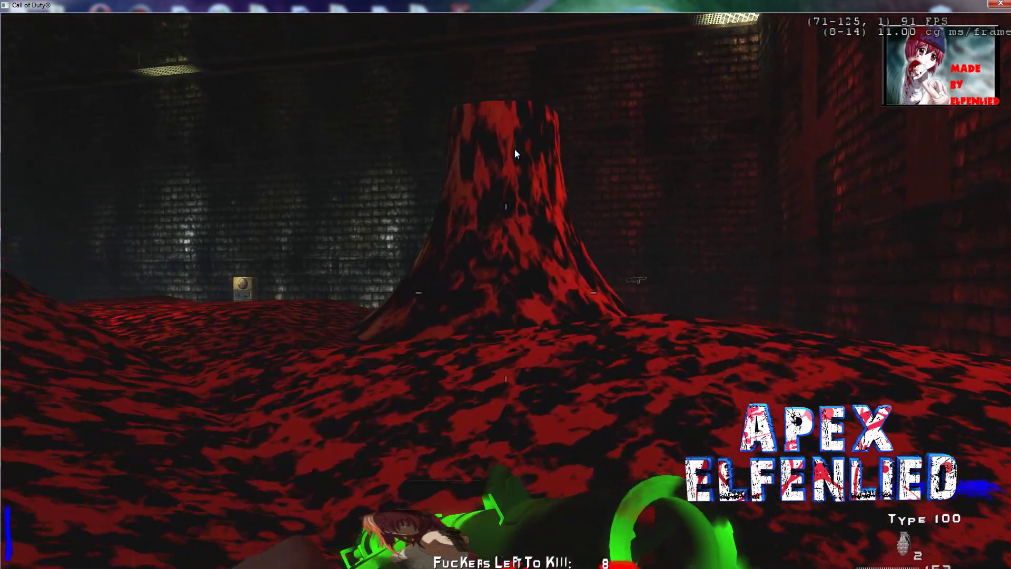
Move around the lava room with the Type 100 and examine its scrolling texture while walking, aiming, firing and reloading.
key("w")
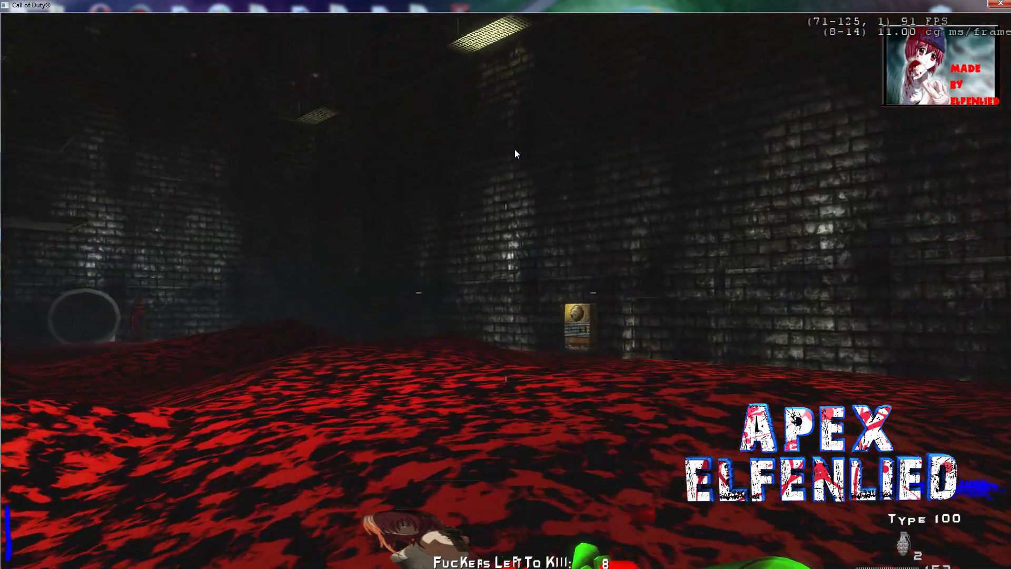
key("w")
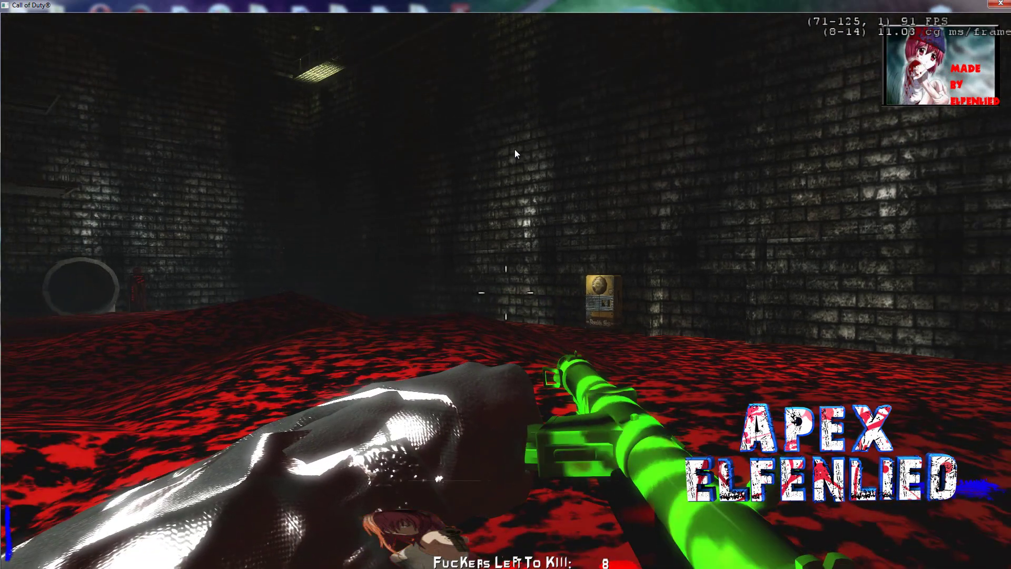
key("w")
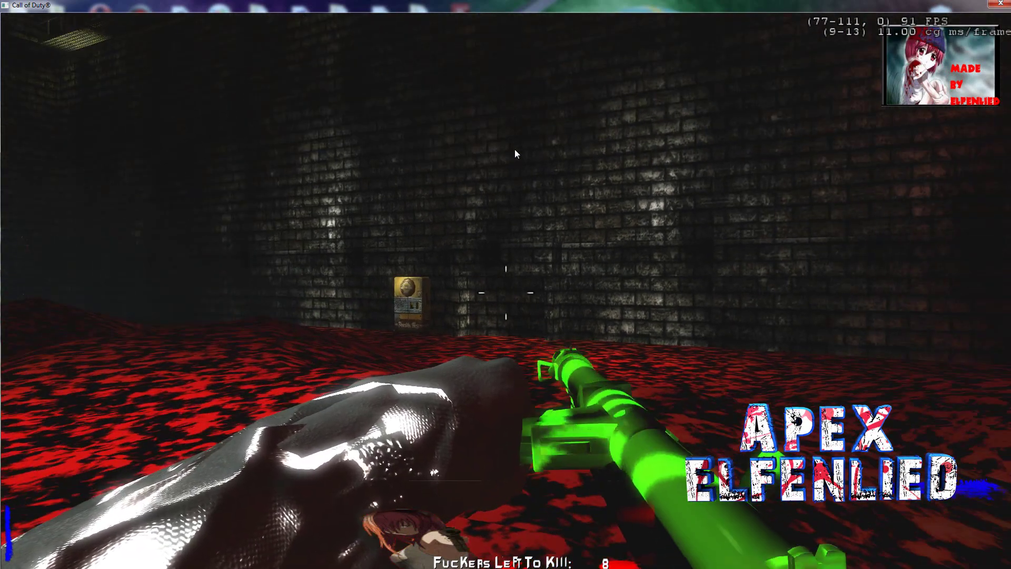
key("r")
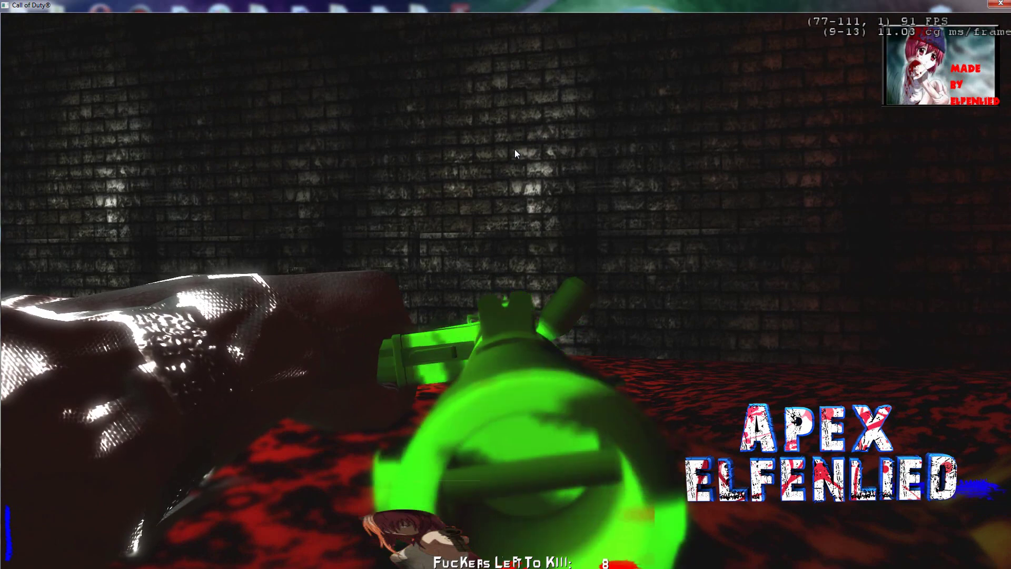
key("w")
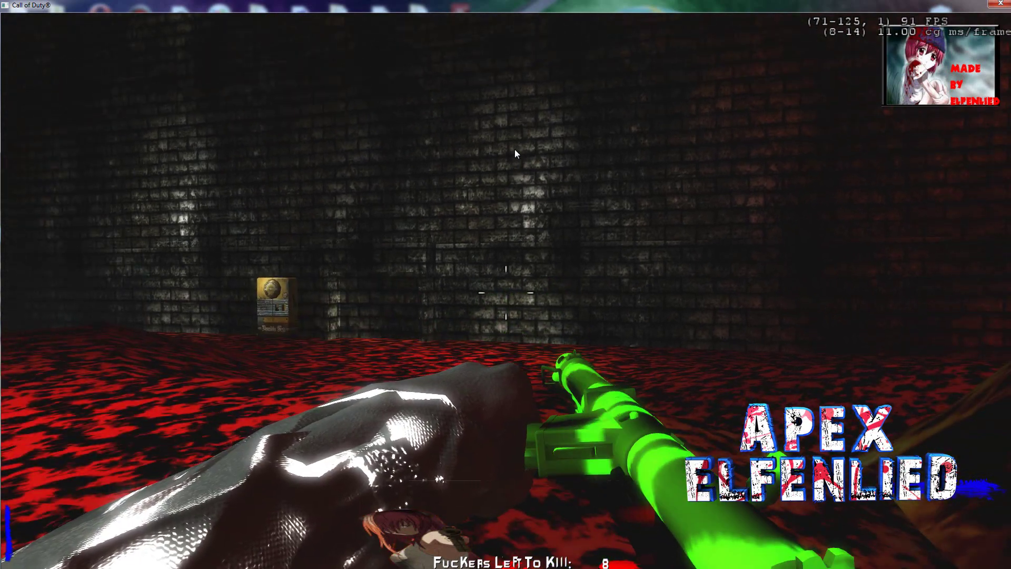
key("w")
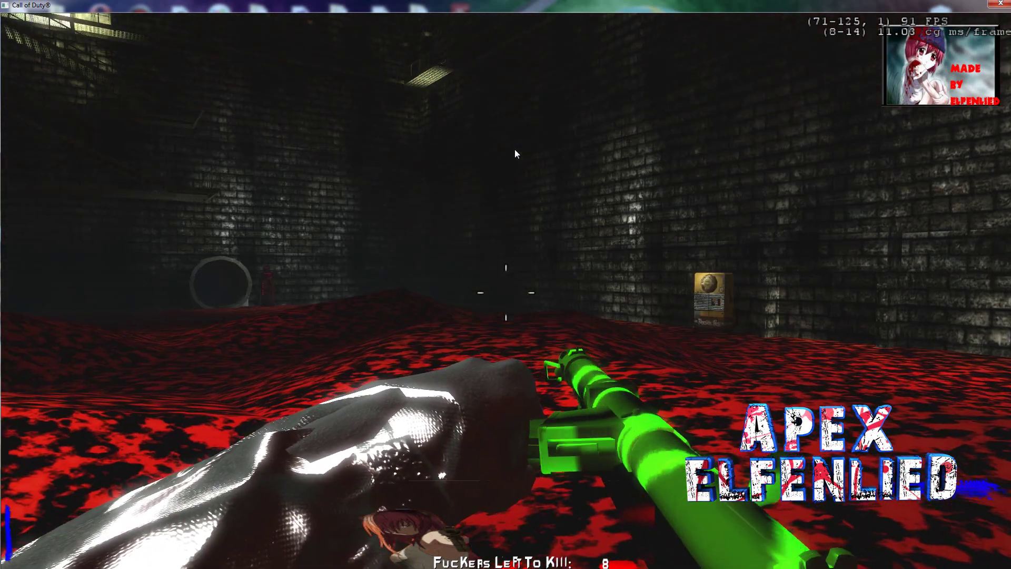
key("w")
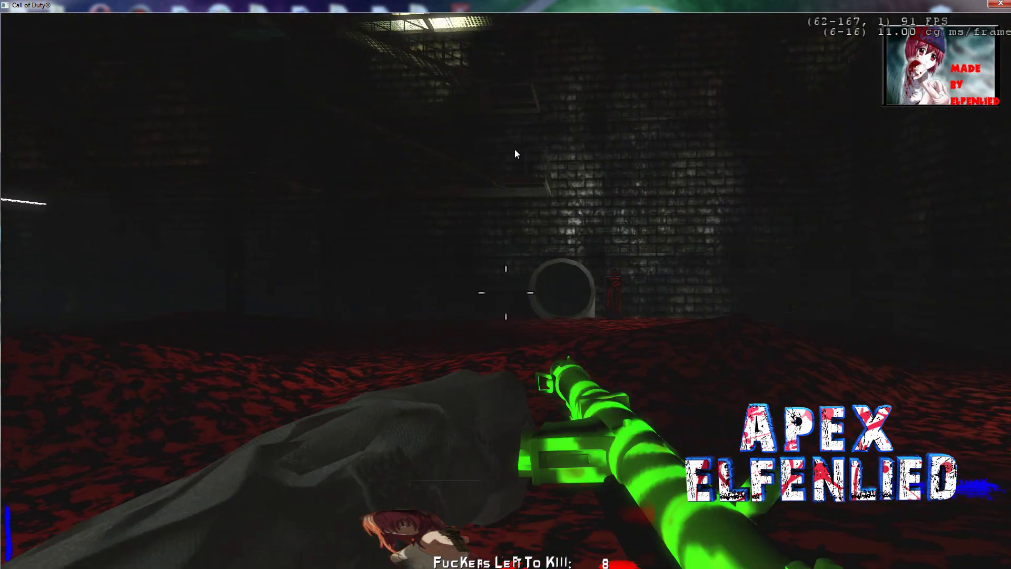
key("w")
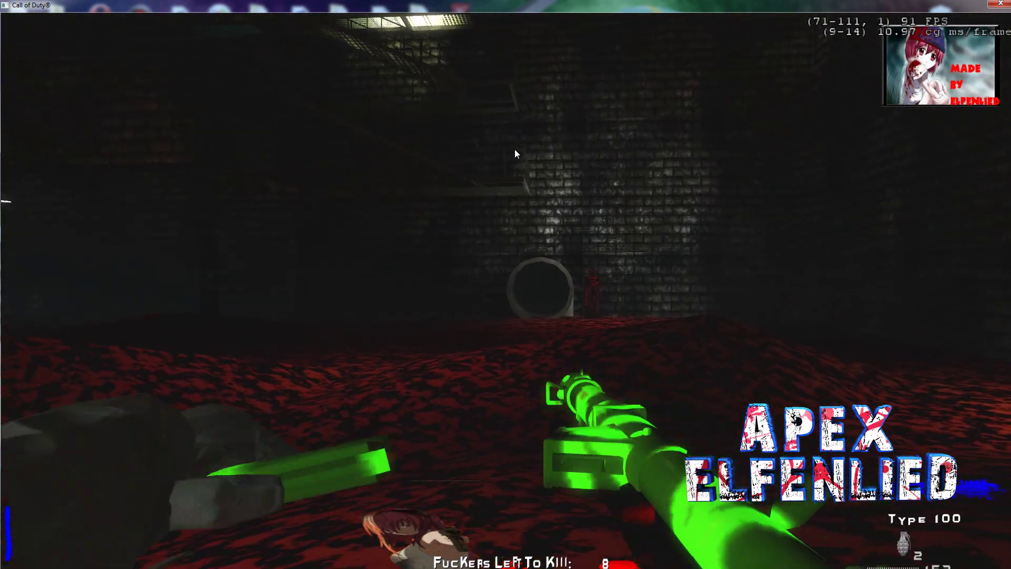
key("w")
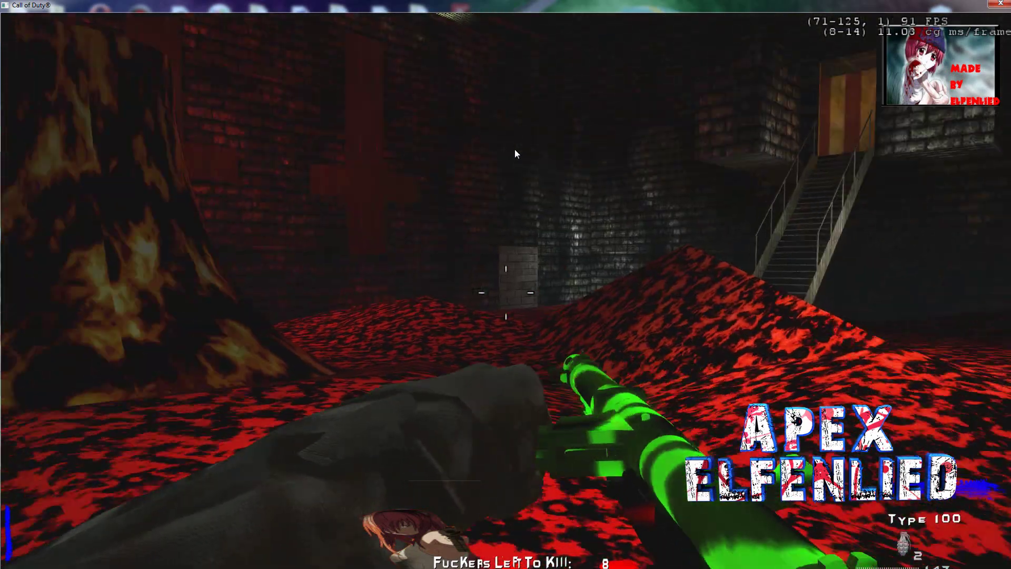
key("w")
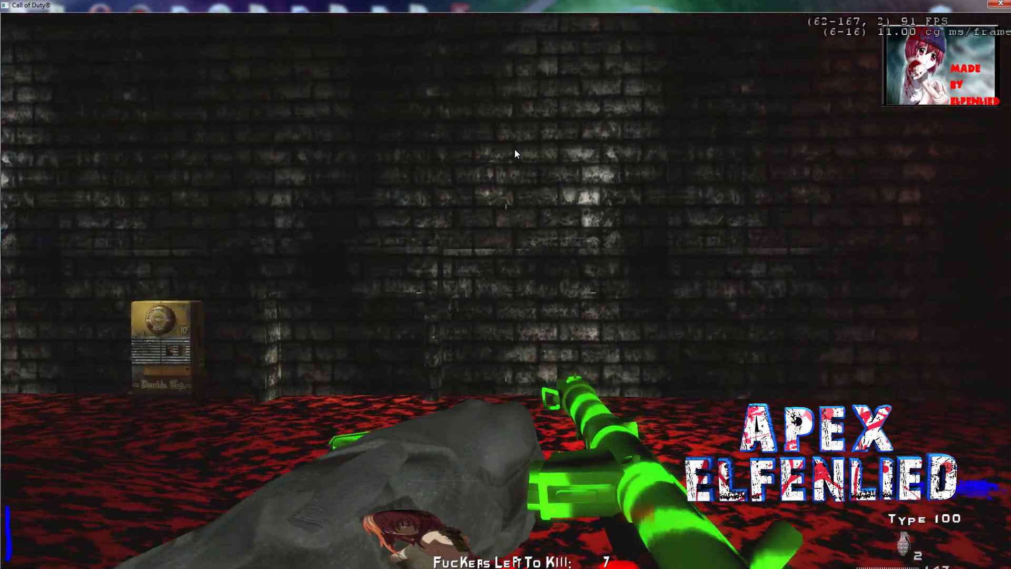
key("w")
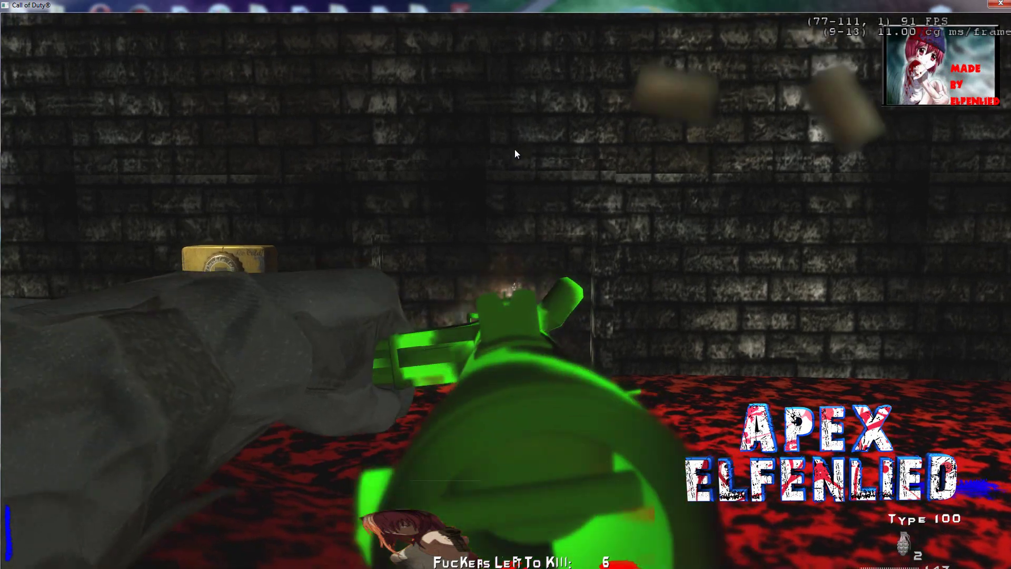
key("w")
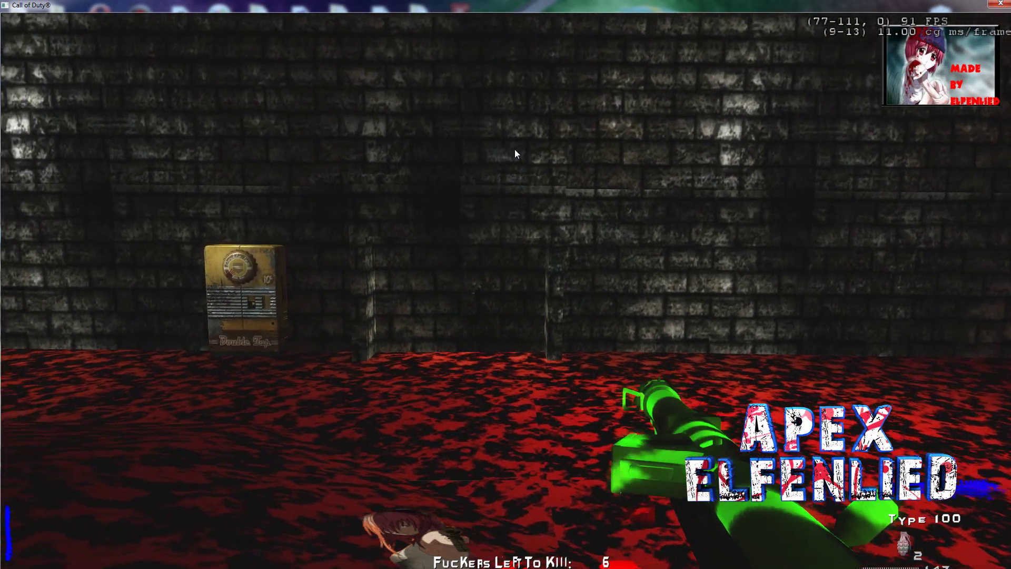
key("w")
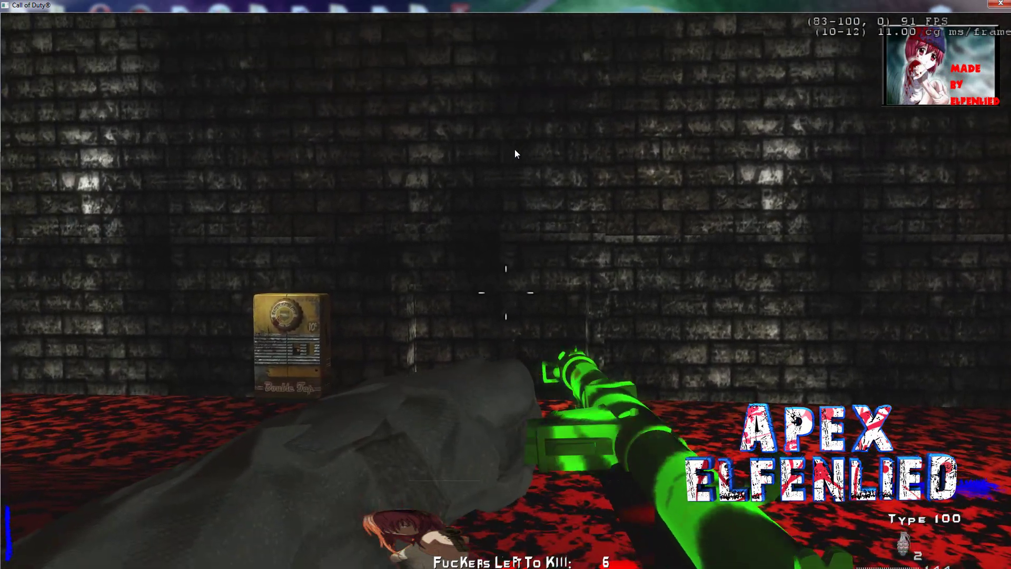